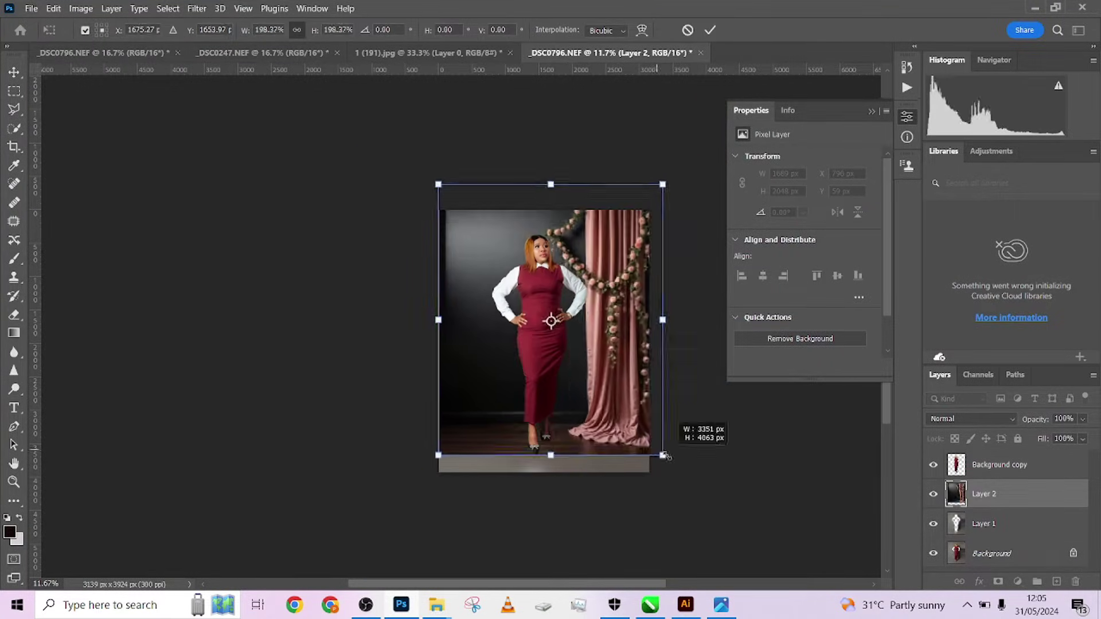
Step: Flip and resize the woman's layer, then paint part of it away on its mask in black
left_click_drag(664, 456, 409, 450)
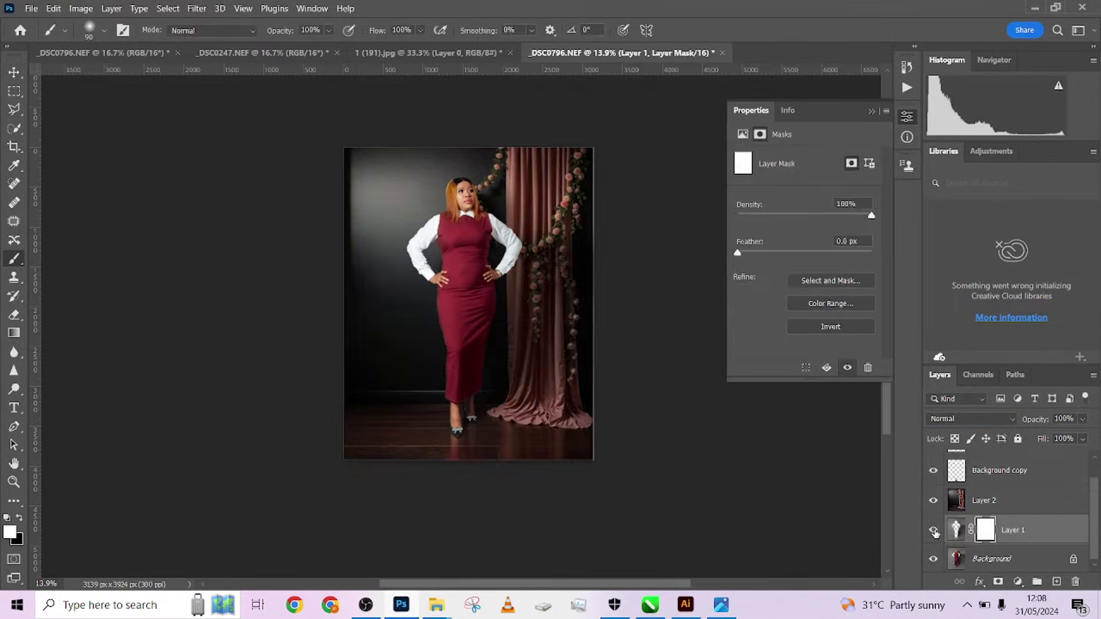
key("x")
left_click_drag(535, 237, 504, 247)
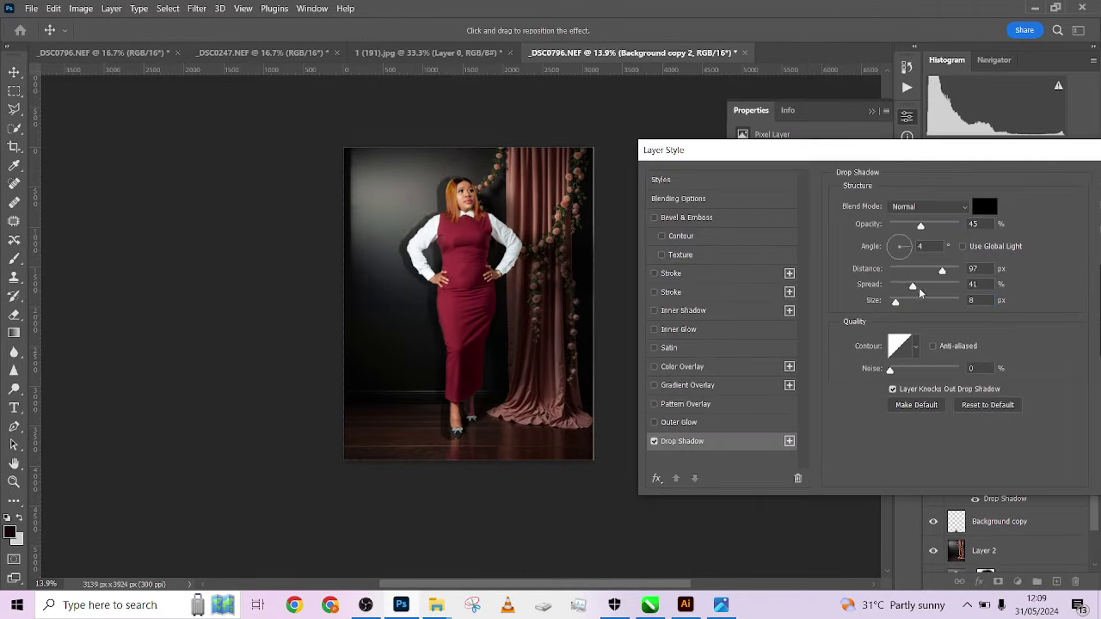
Step: Give the woman a drop shadow and set Layer 2 to the Overlay blend mode
key("ctrl+plus")
key("ctrl+plus")
key("ctrl+plus")
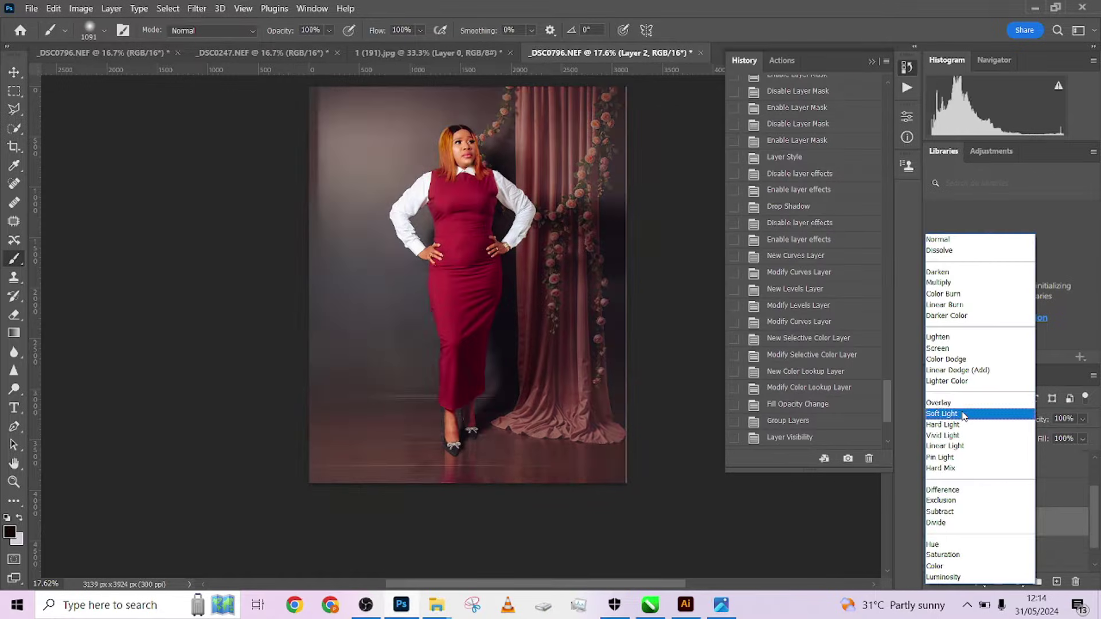
left_click(943, 403)
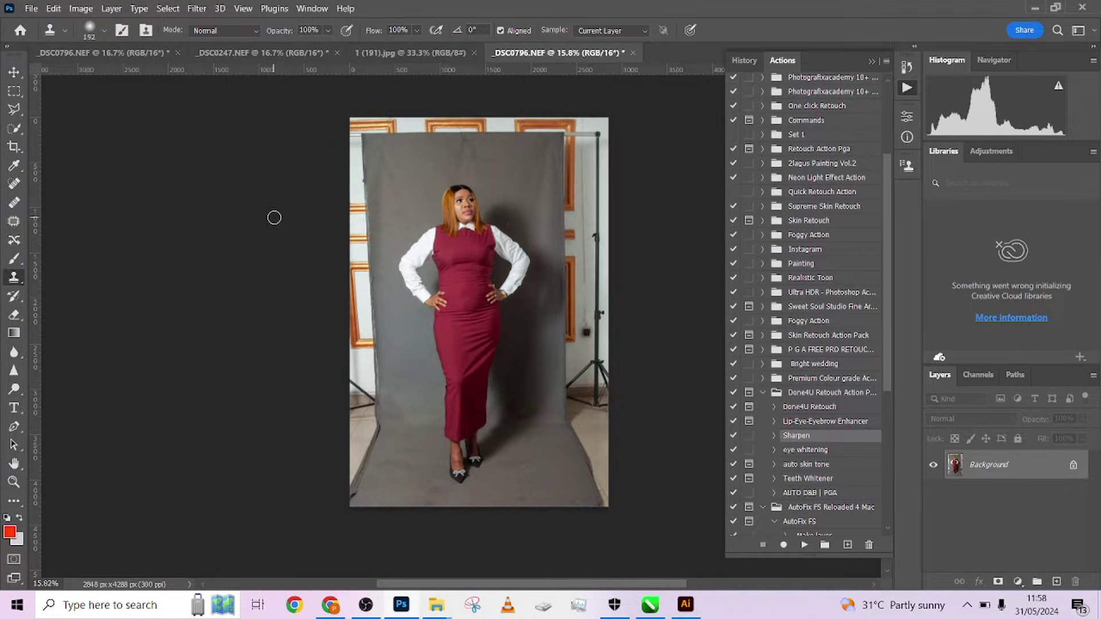
Step: Compare _DSC0796.NEF with the backdrop, ending on the 1 (191).jpg floral-curtain document
left_click(410, 53)
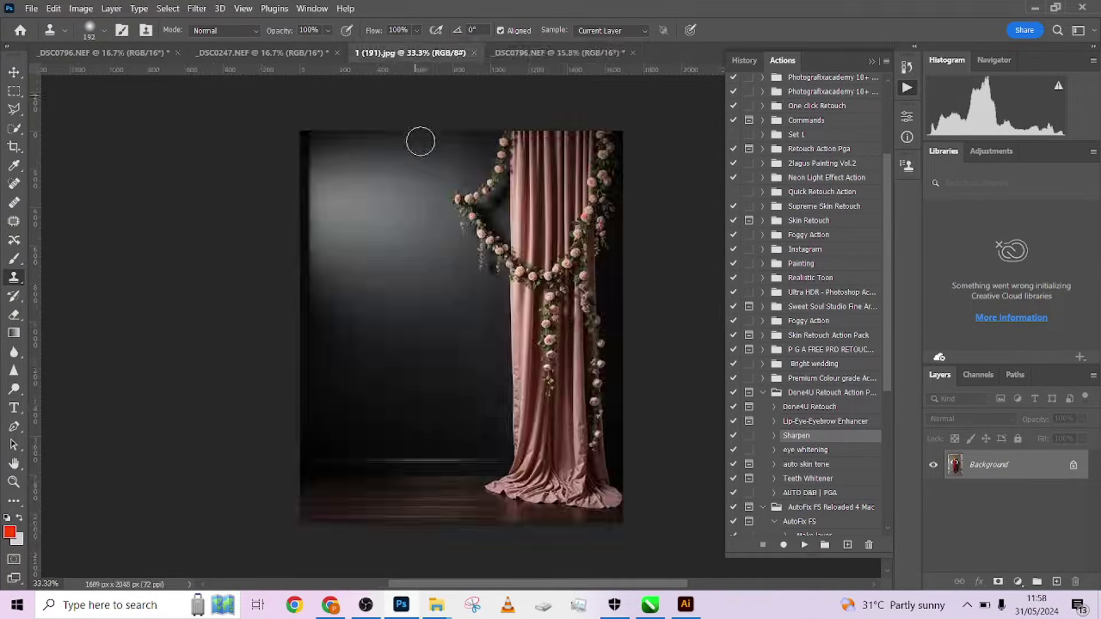
left_click(557, 52)
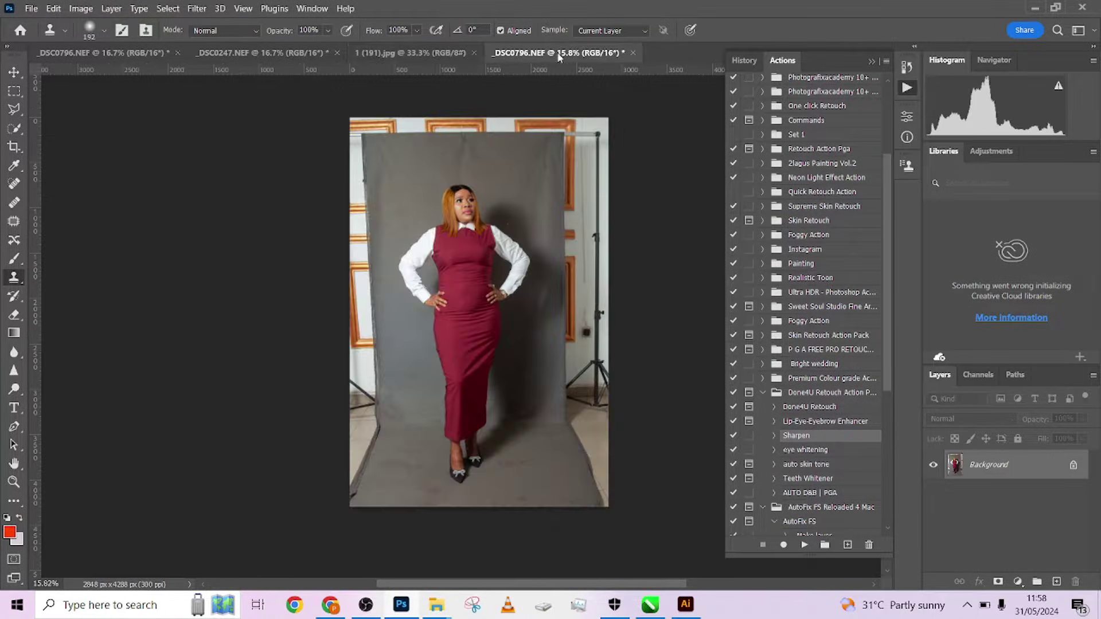
left_click(414, 51)
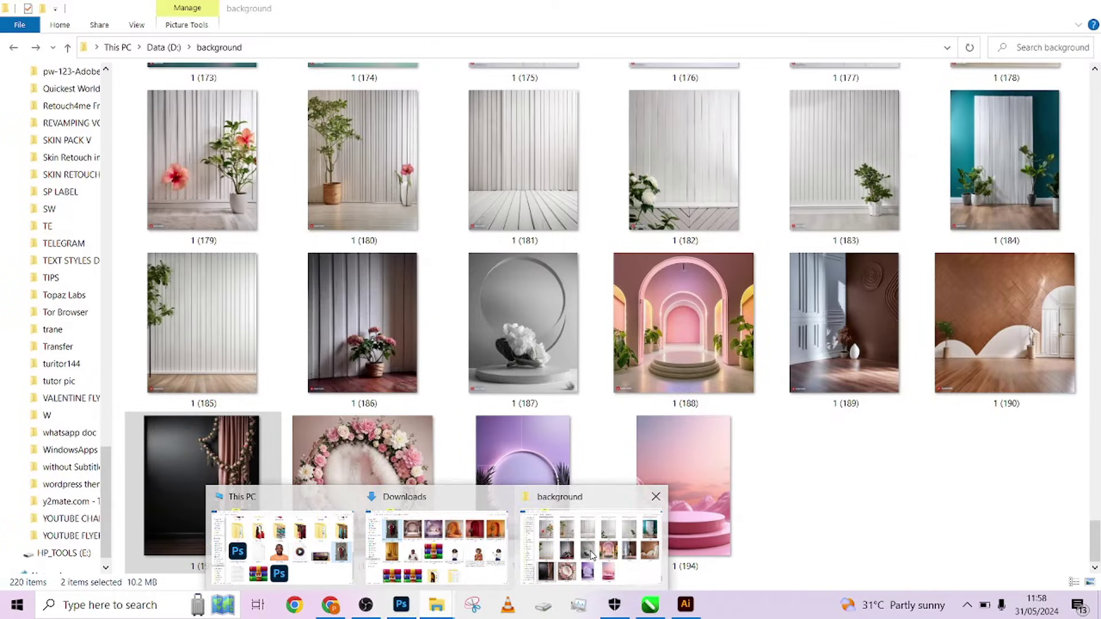
Step: Open 1 (1).jpeg, the wood-panelled room image at the top of the background folder
left_click(592, 555)
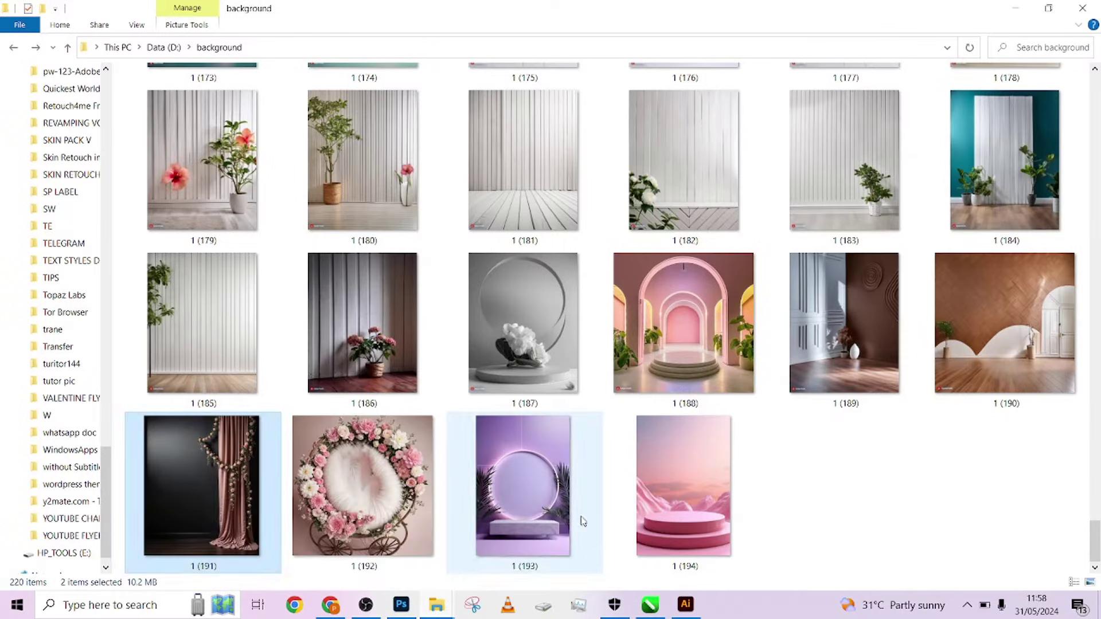
scroll(562, 424, "up", 15)
scroll(561, 425, "up", 12)
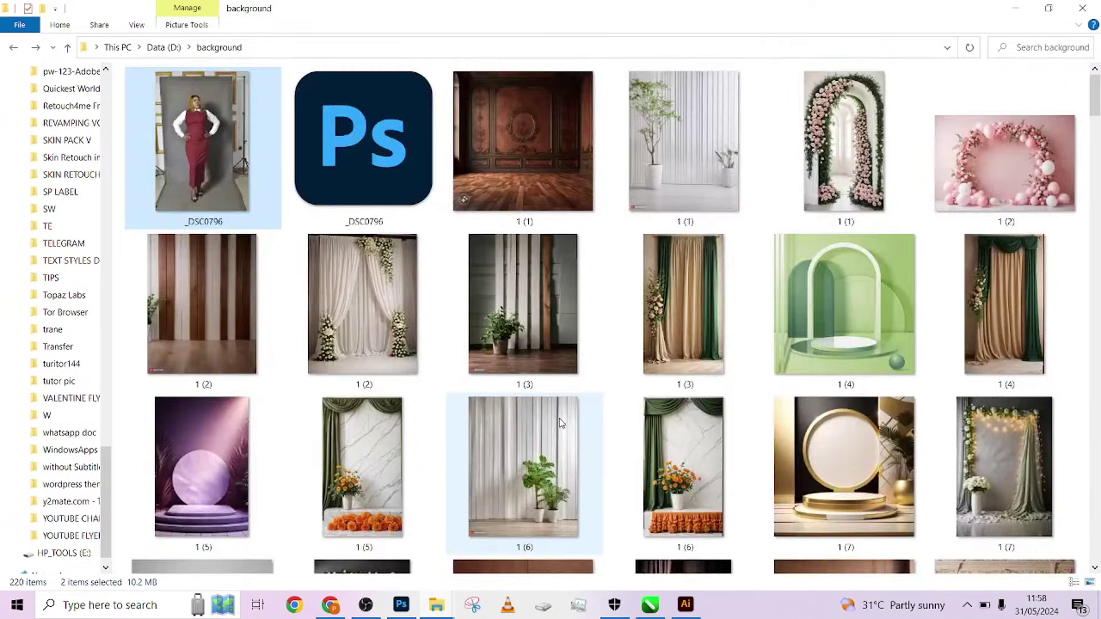
double_click(514, 173)
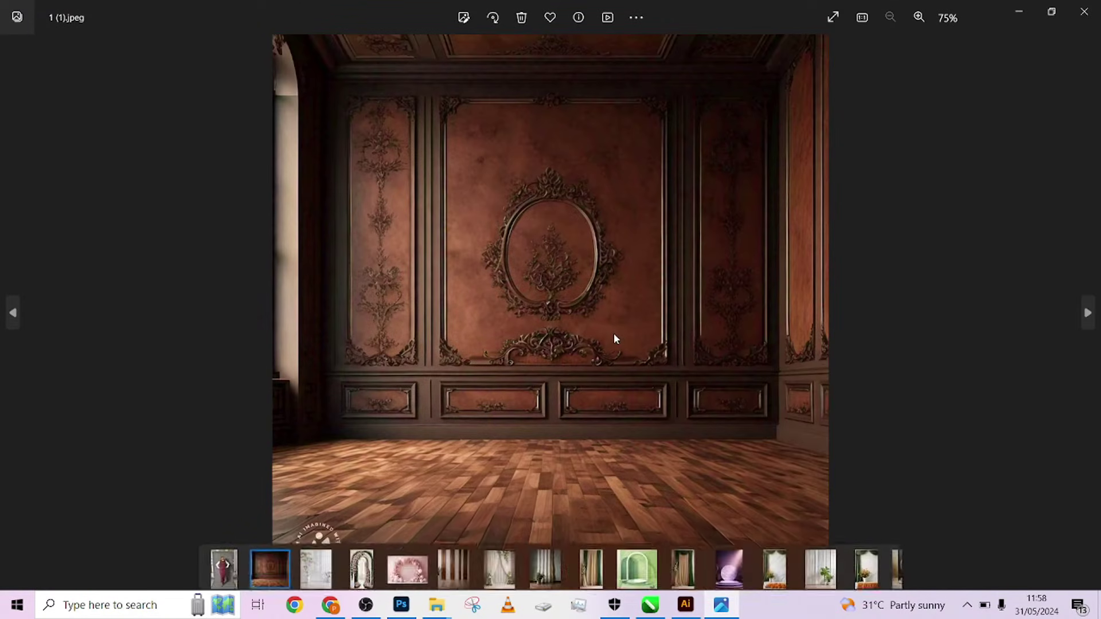
Step: Step through the backdrop images in Photos until 1 (18).png, the pink balloon arch, shows
key("Right")
key("Right")
key("Right")
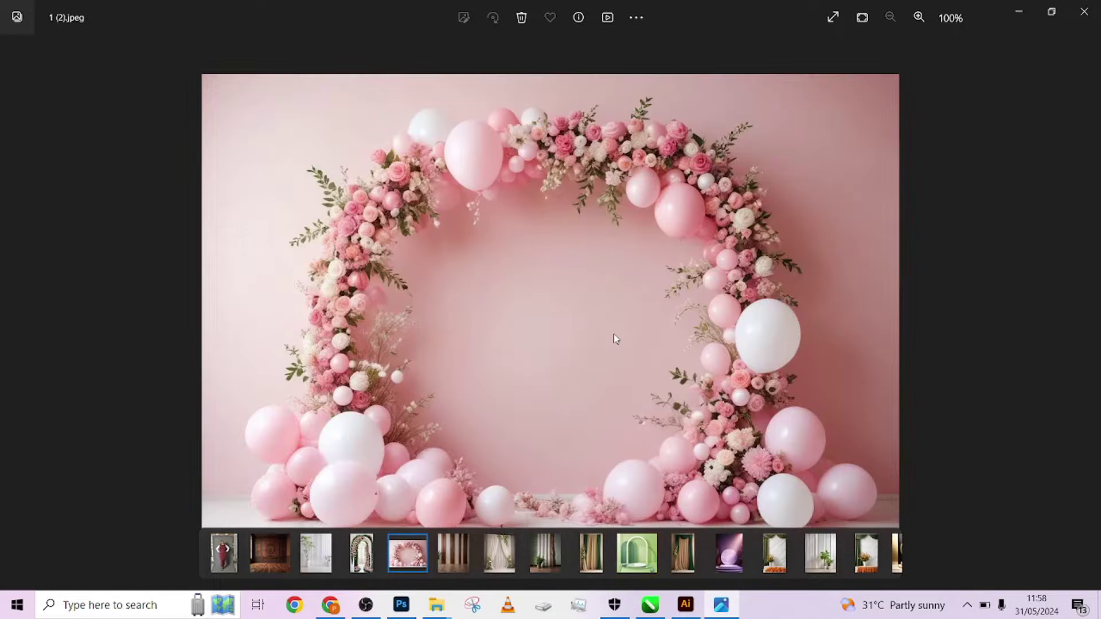
key("Right")
key("Right")
key("Right")
key("Right")
key("Right")
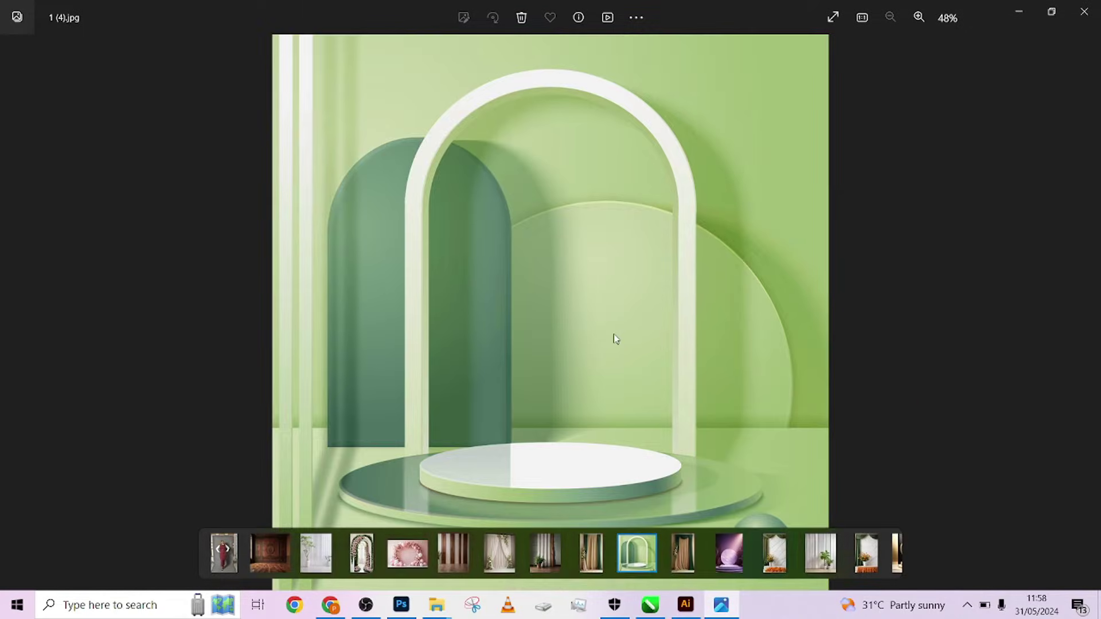
key("Right")
key("Right")
key("Right")
key("Right")
key("Right")
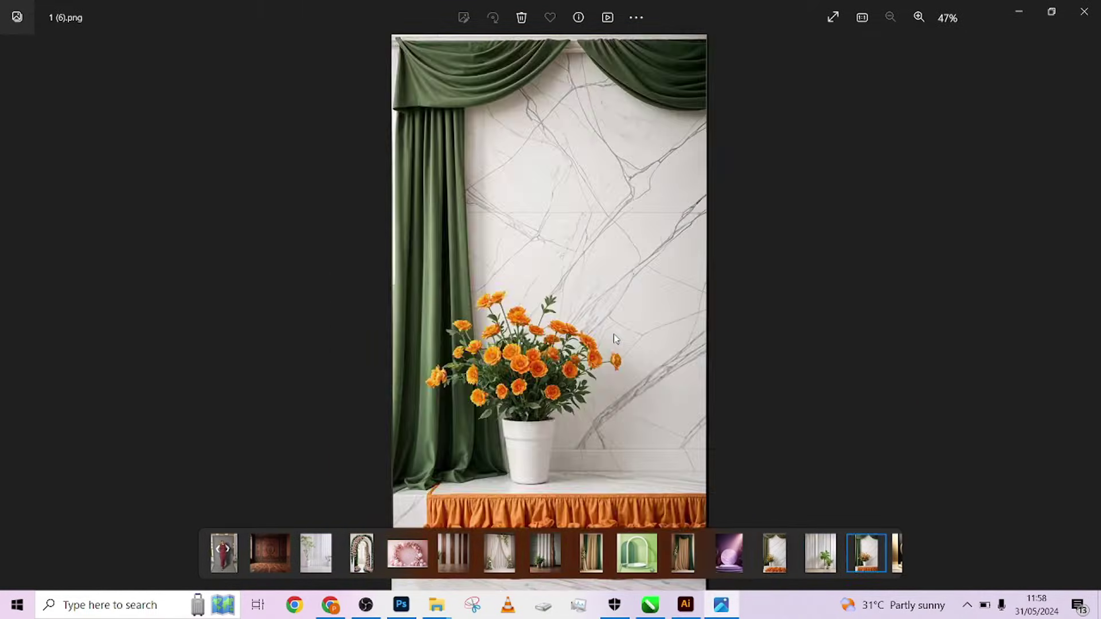
key("Right")
key("Right")
key("Right")
key("Right")
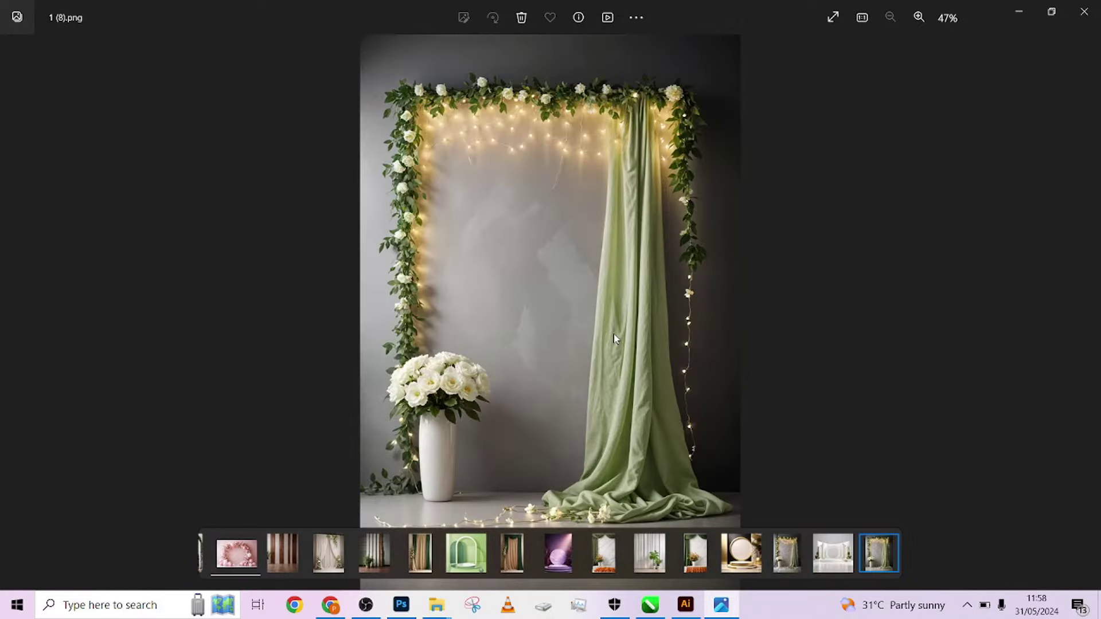
key("Right")
key("Right")
key("Right")
key("Right")
key("Right")
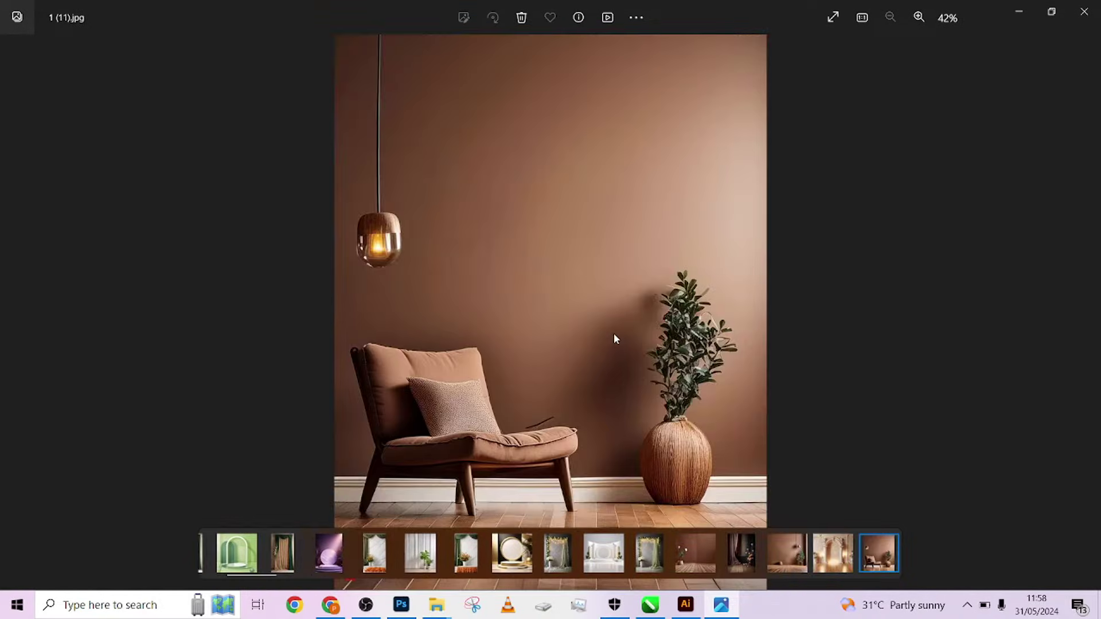
key("Right")
key("Right")
key("Right")
key("Right")
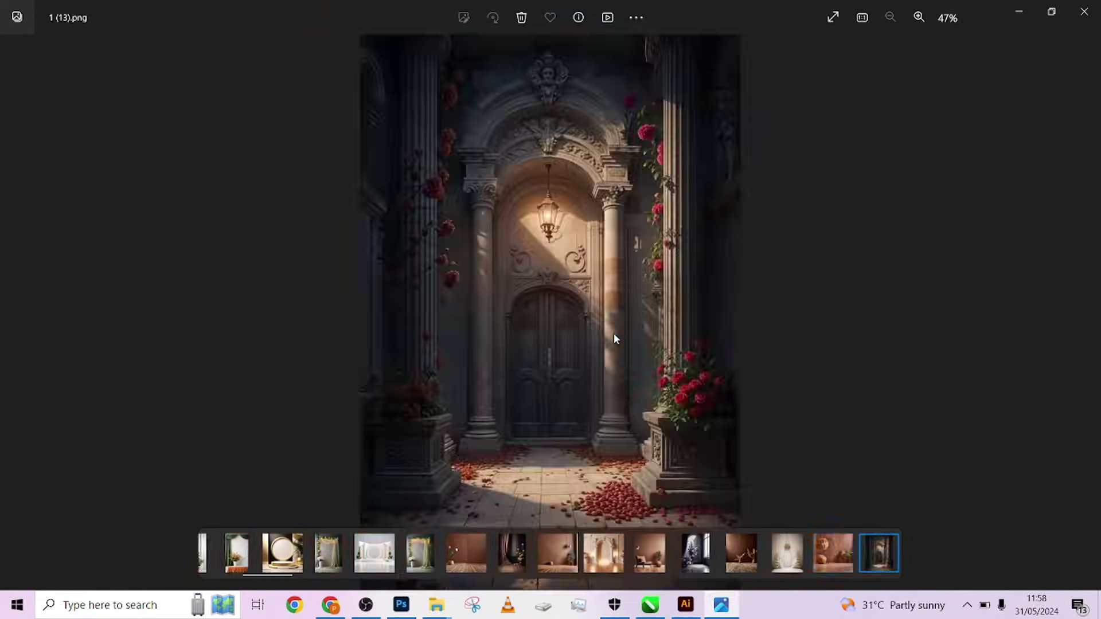
key("Right")
key("Right")
key("Right")
key("Right")
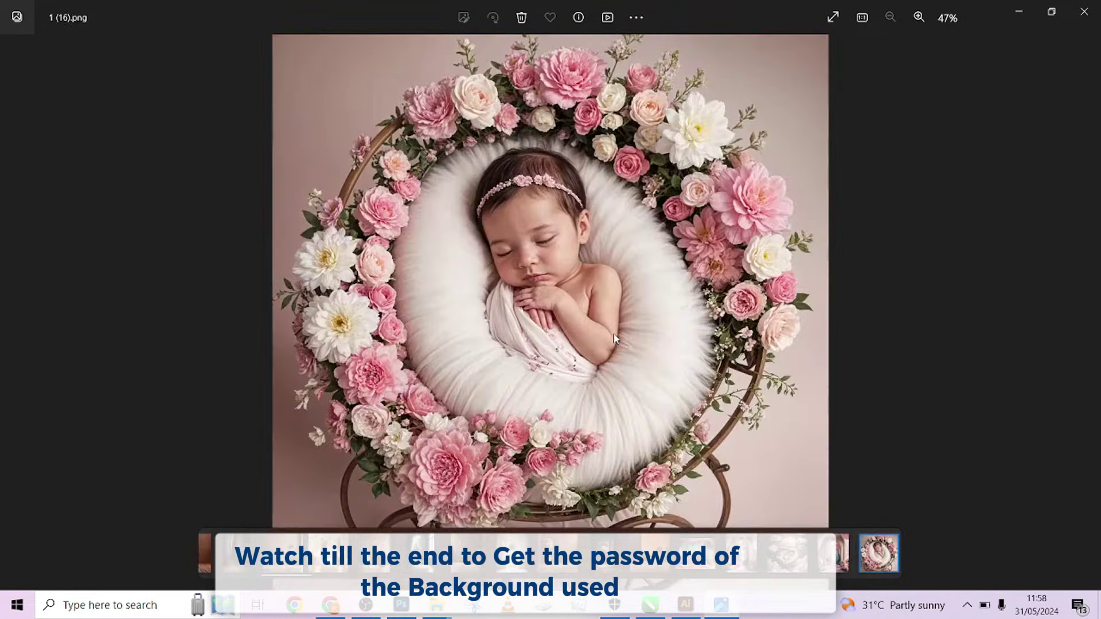
key("Right")
key("Right")
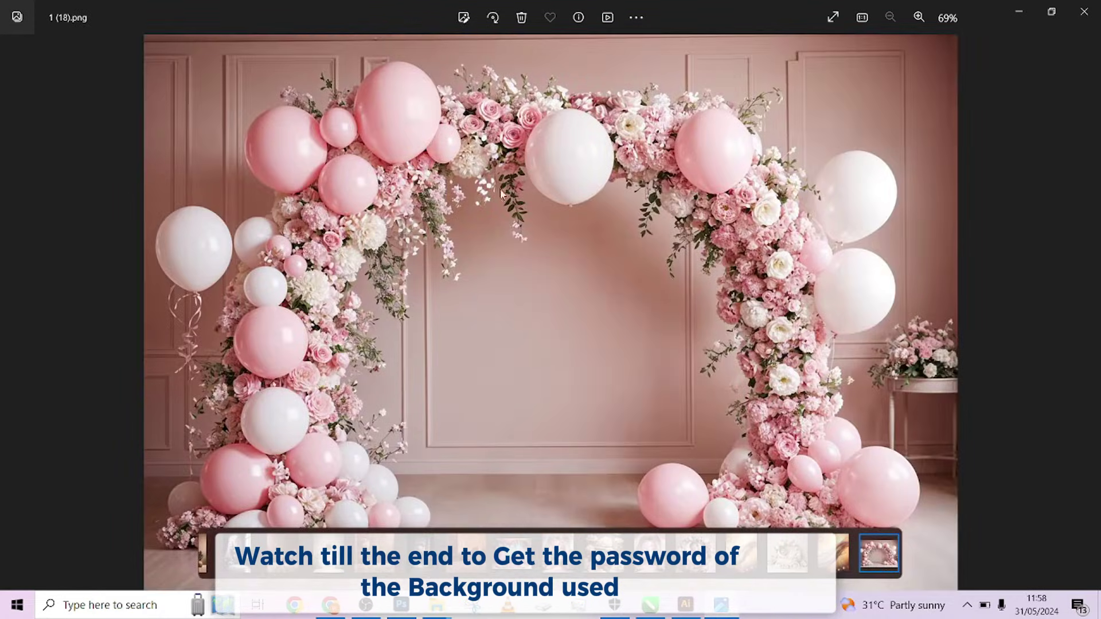
Step: Crop _DSC0796.NEF to a 4:5 portrait of 3139 × 3924 px centred on the woman
left_click(403, 610)
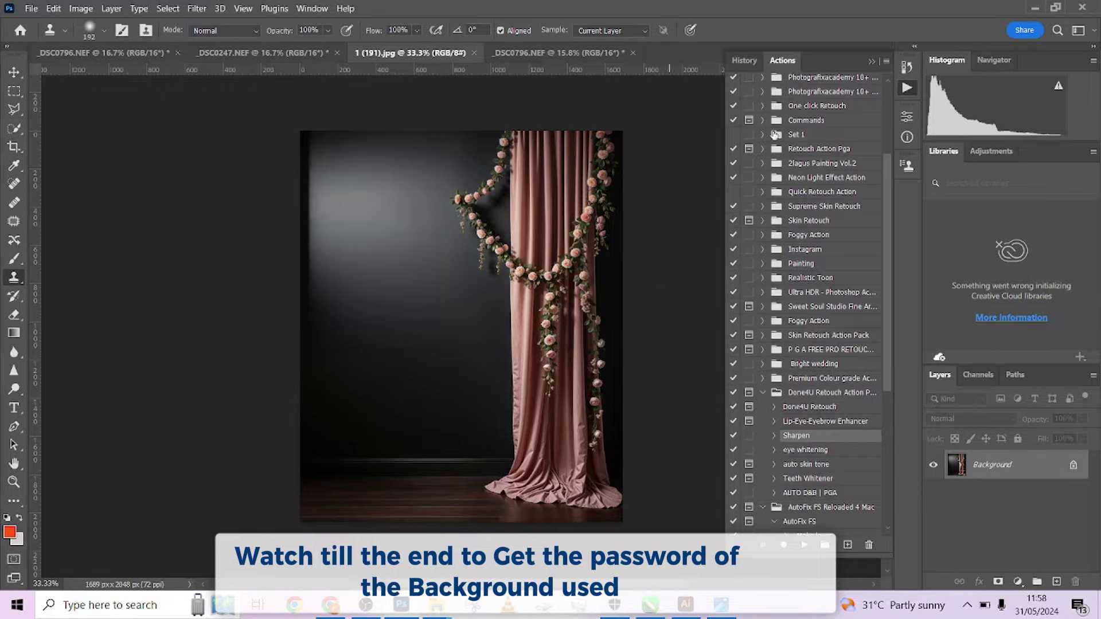
left_click(559, 52)
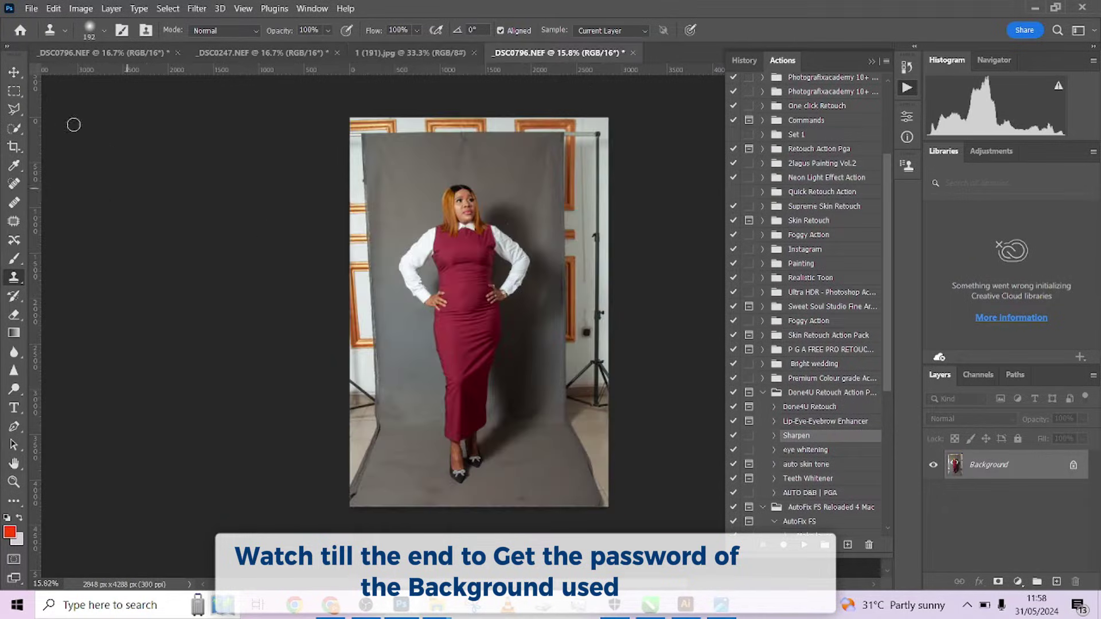
left_click(14, 147)
left_click(474, 321)
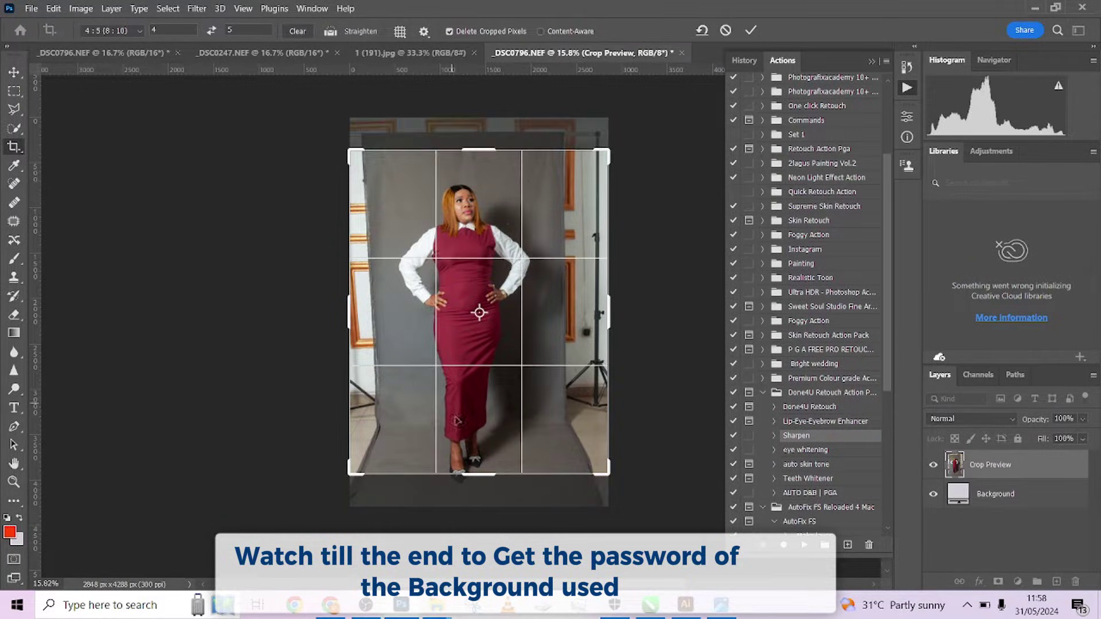
left_click_drag(449, 497, 494, 476)
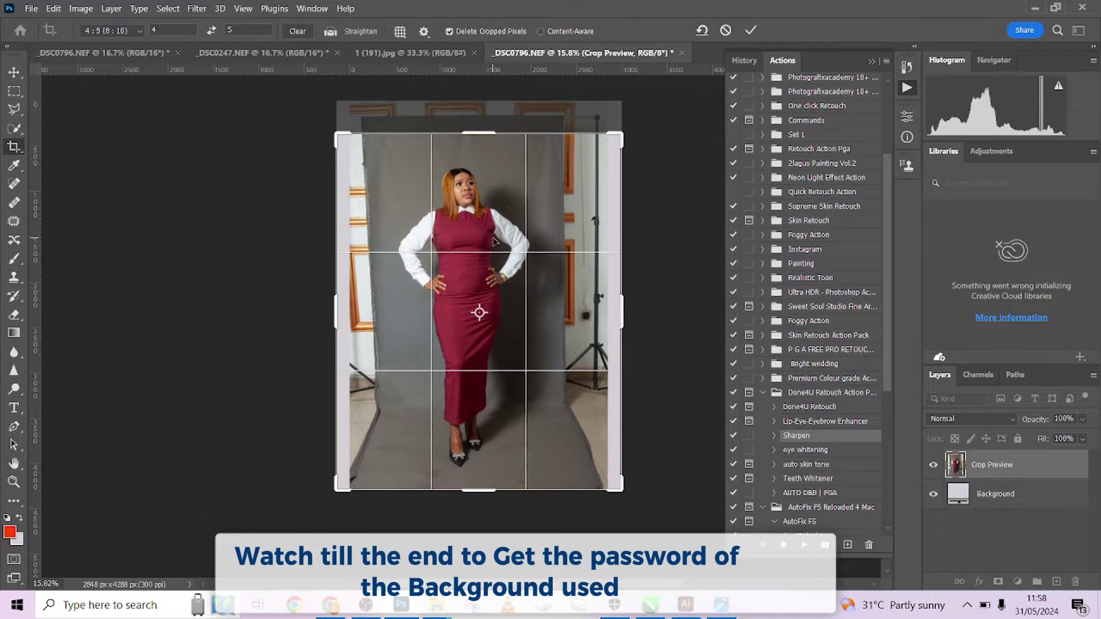
left_click_drag(453, 231, 464, 229)
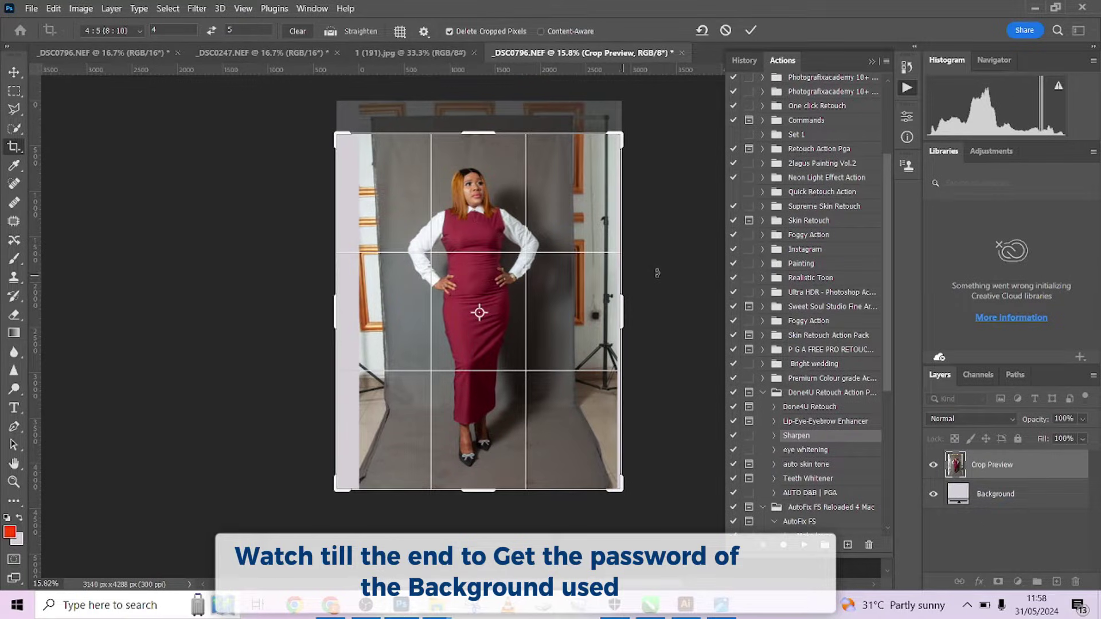
left_click_drag(663, 287, 664, 287)
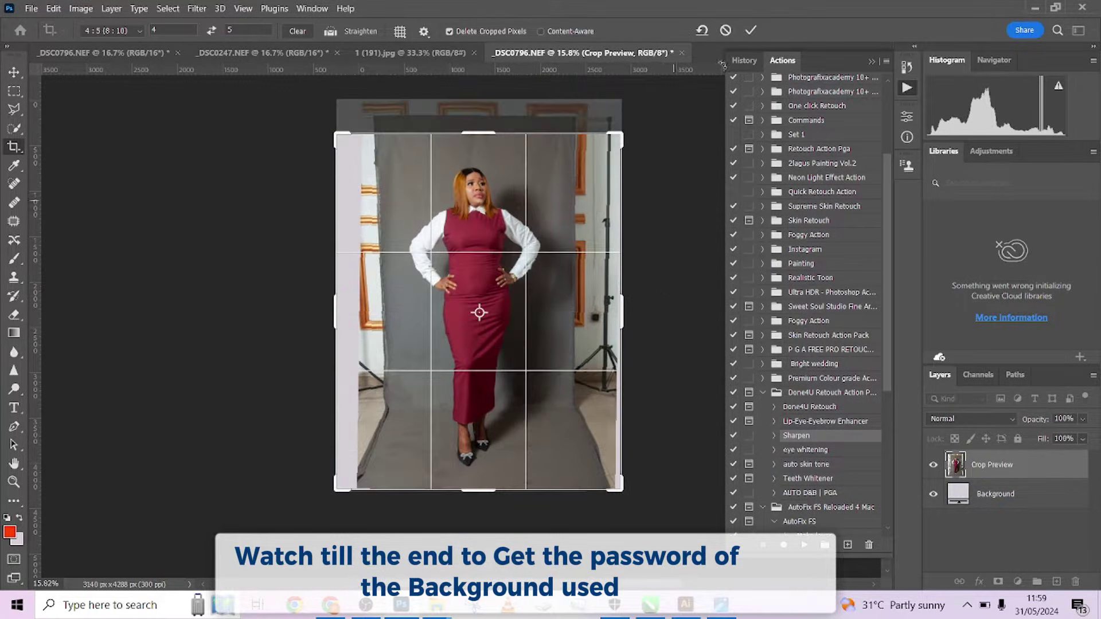
key("Return")
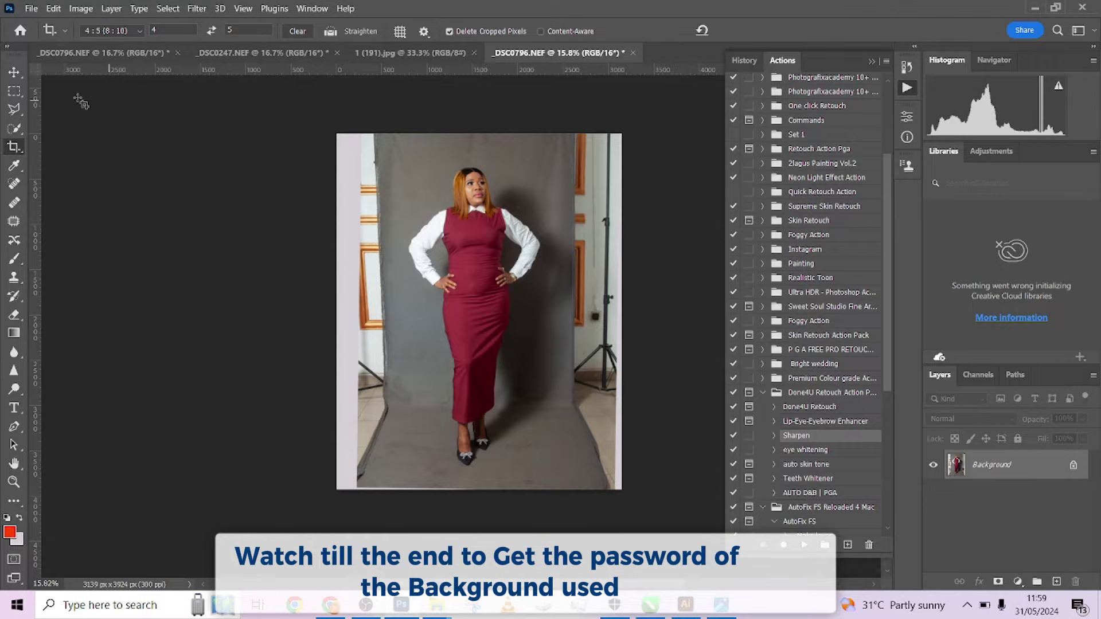
Step: Select a full-height strip at the backdrop's left edge and stretch it across the left side
left_click(13, 91)
left_click_drag(312, 135, 393, 515)
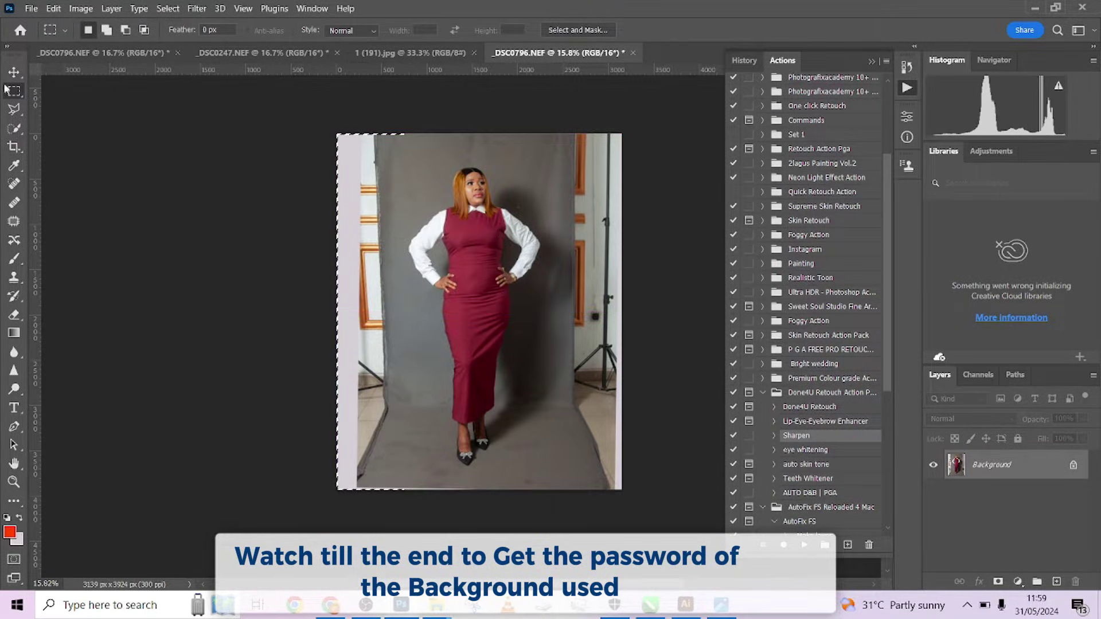
left_click(53, 8)
left_click(264, 224)
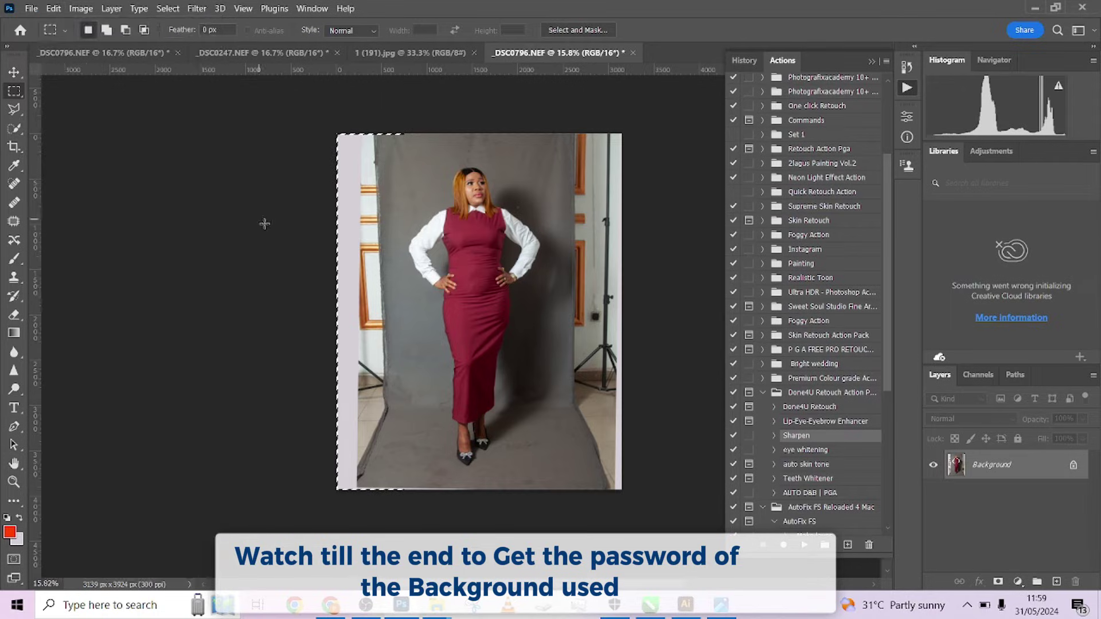
left_click_drag(316, 125, 396, 523)
scroll(399, 521, "up", 2)
key("ctrl+t")
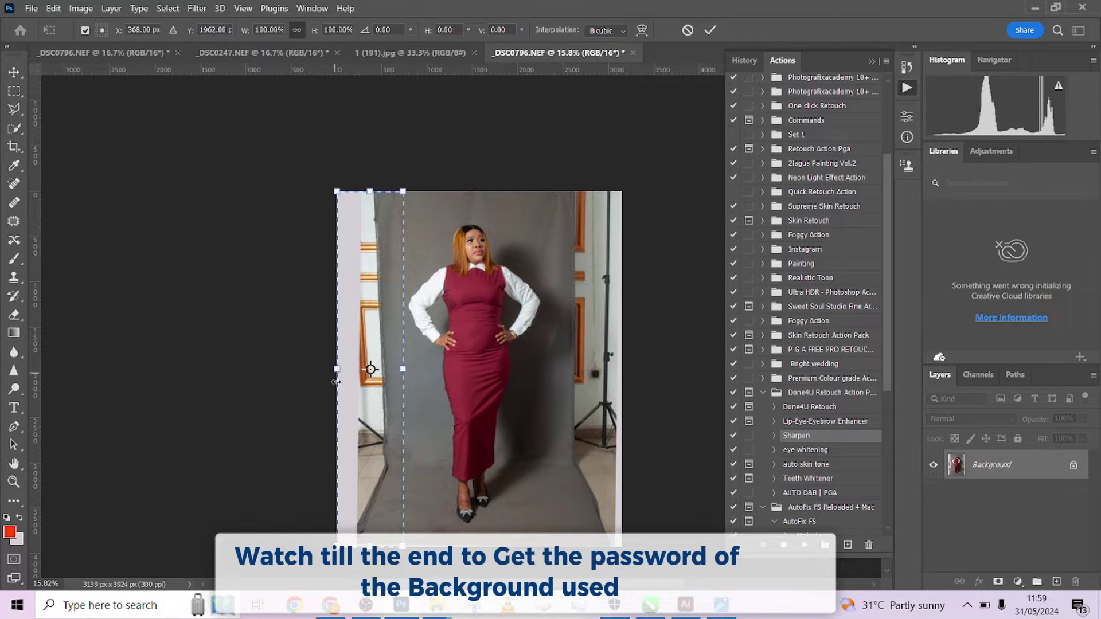
left_click_drag(339, 381, 239, 368)
key("ctrl+z")
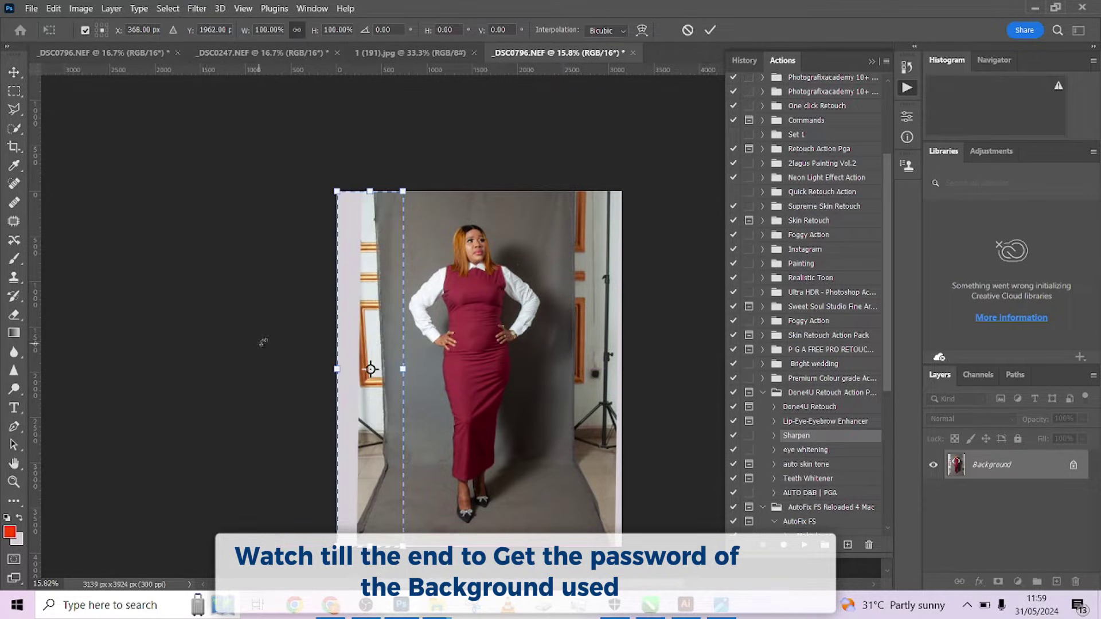
left_click_drag(341, 369, 61, 369)
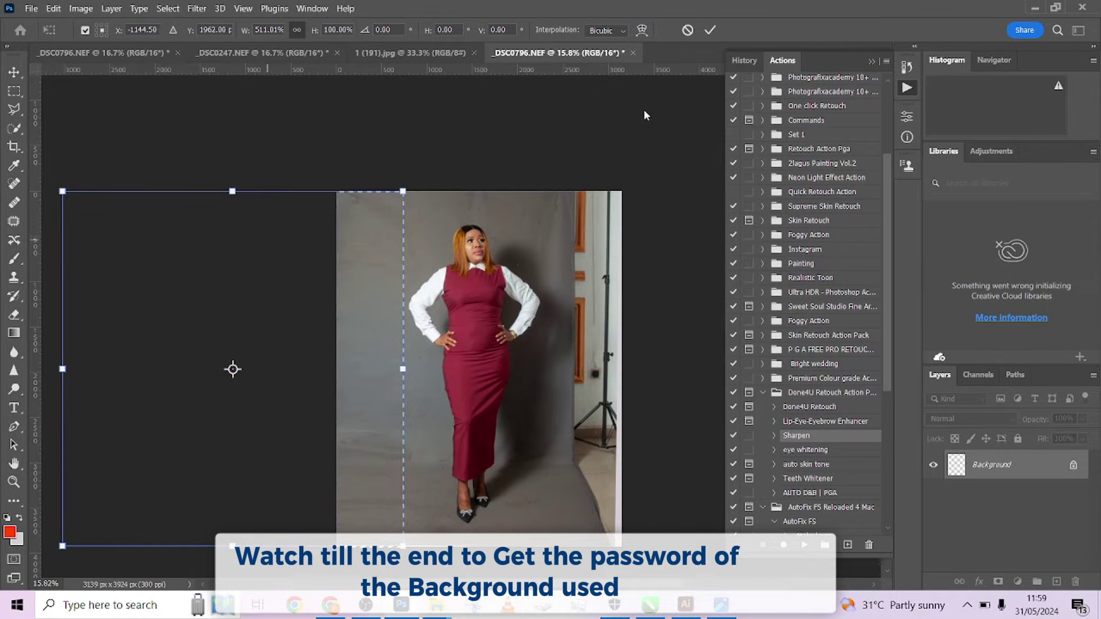
left_click(710, 30)
Step: Select the right-edge backdrop strip and stretch it over the door and light stand
key("m")
left_click_drag(641, 191, 539, 537)
key("ctrl+d")
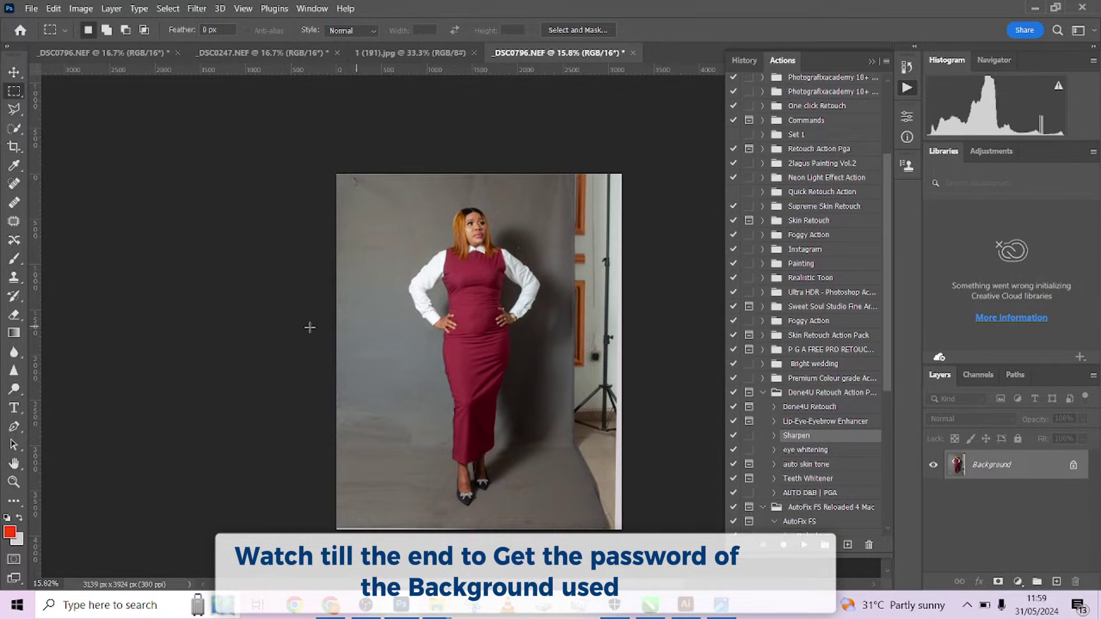
right_click(14, 91)
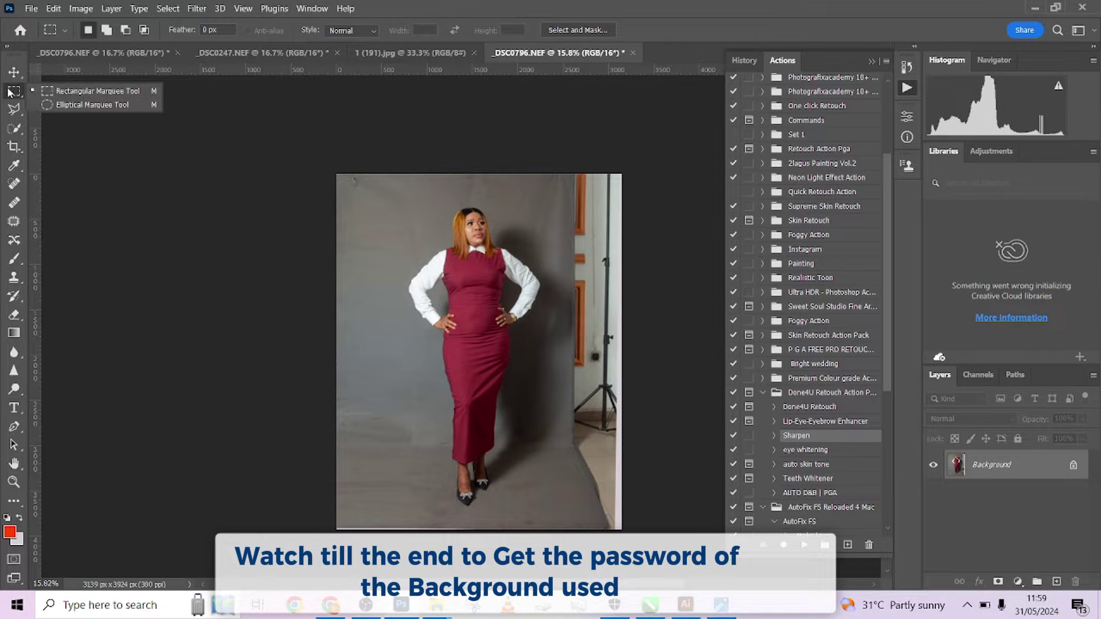
left_click(93, 97)
left_click_drag(560, 170, 682, 531)
scroll(584, 369, "down", 1)
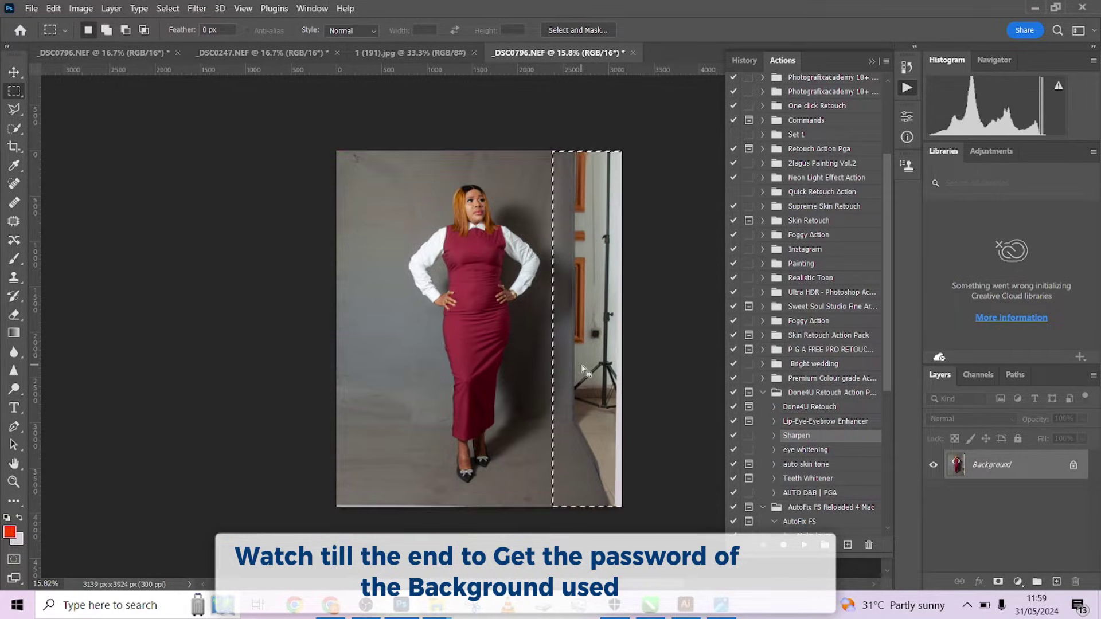
key("ctrl+t")
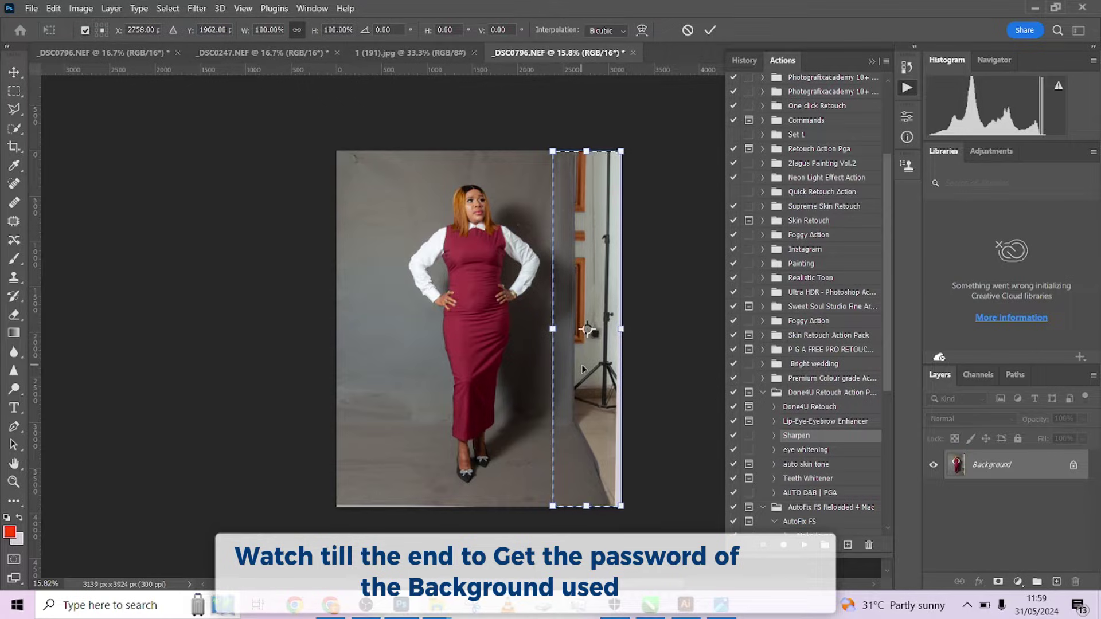
left_click_drag(622, 330, 662, 90)
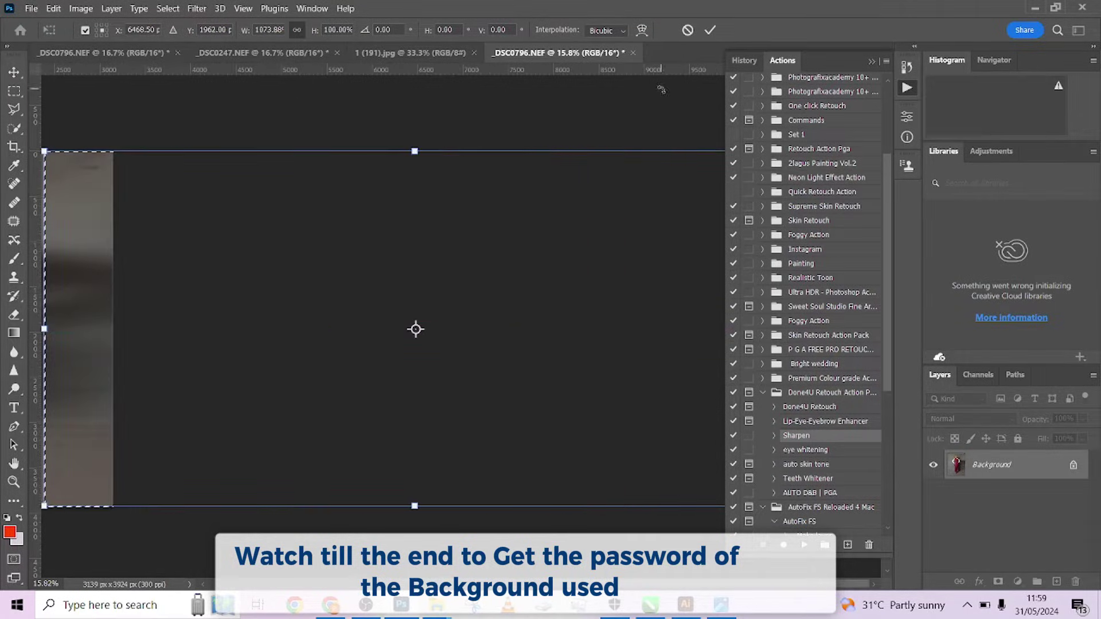
left_click(712, 31)
left_click_drag(258, 215, 337, 239)
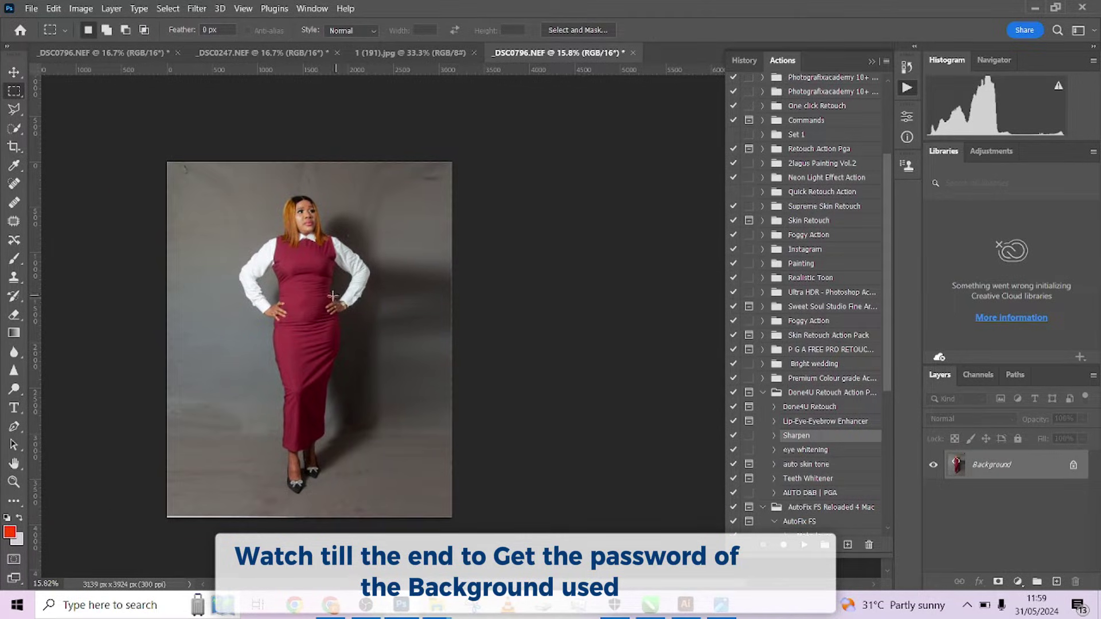
Step: Clone-stamp flaws along the bottom edge, then run Done4U Retouch with a 2 px Gaussian Blur
key("s")
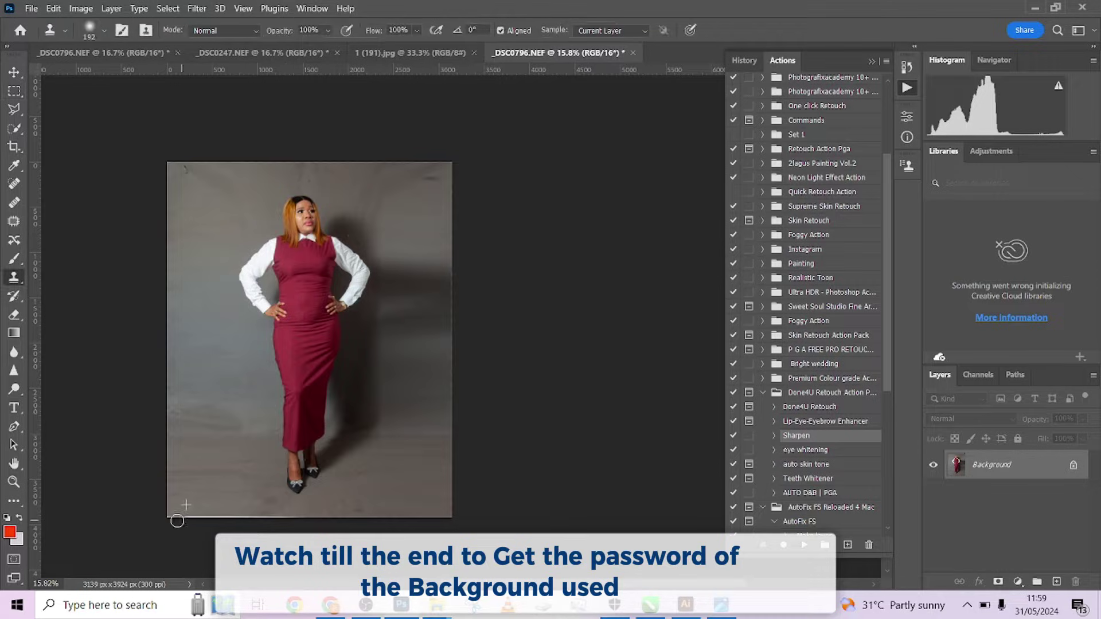
left_click_drag(219, 517, 237, 510)
left_click(826, 408)
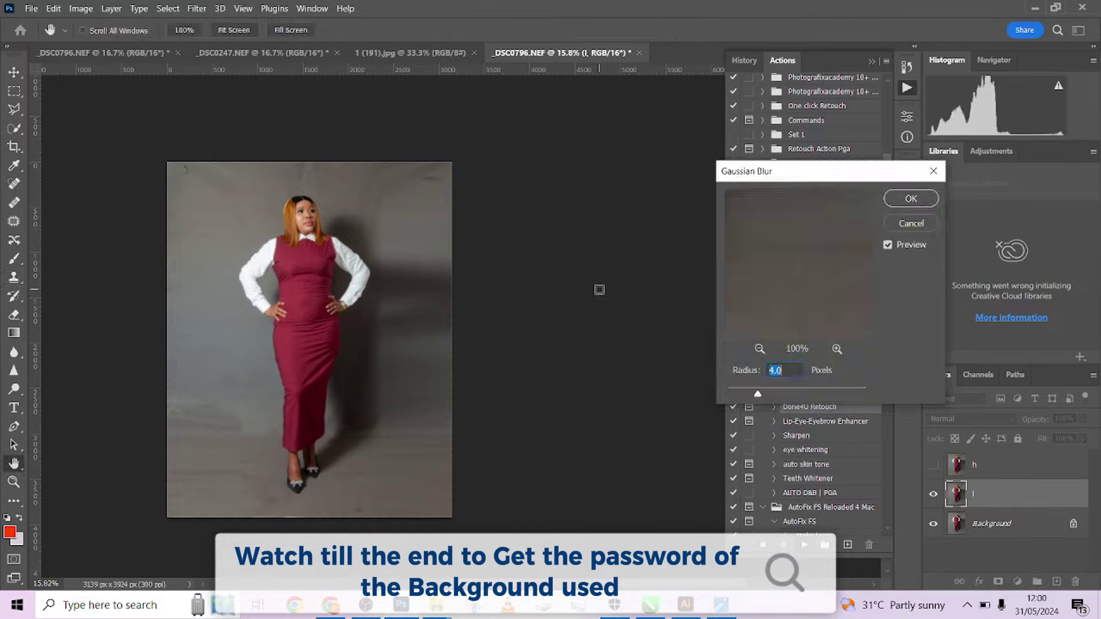
type("2")
left_click(900, 198)
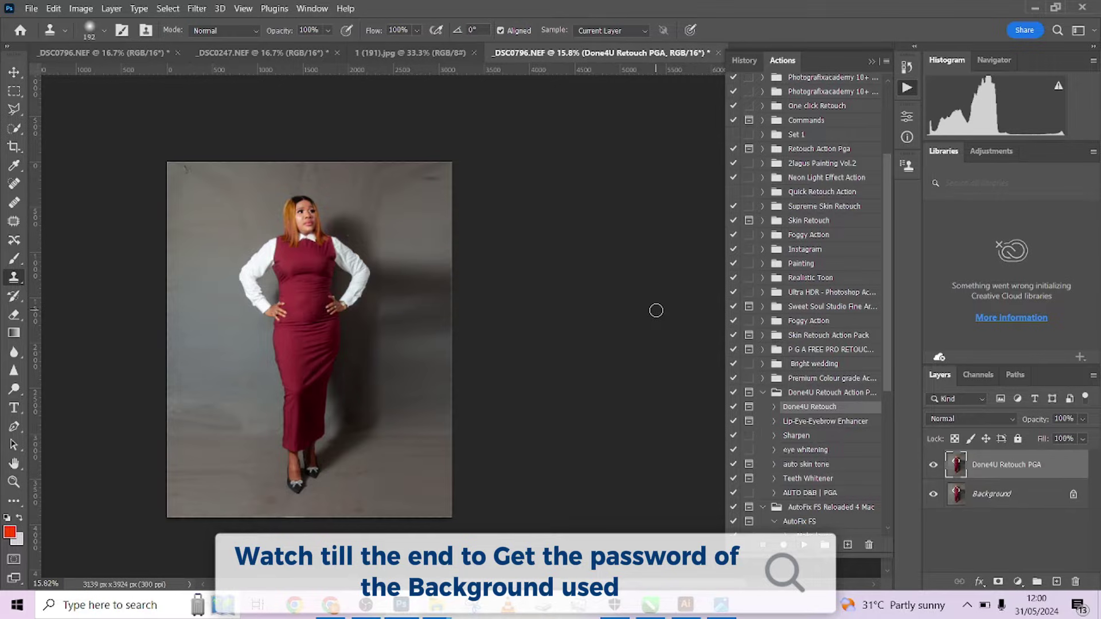
Step: Toggle the Done4U Retouch PGA layer on and off to compare it with the original
scroll(285, 252, "up", 5)
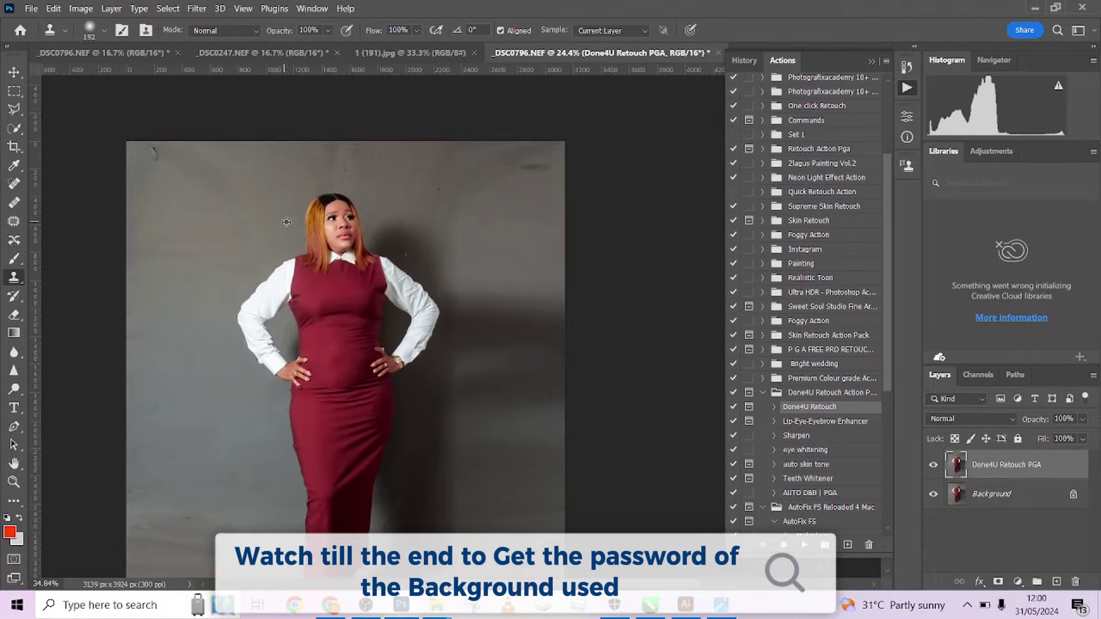
left_click(933, 465)
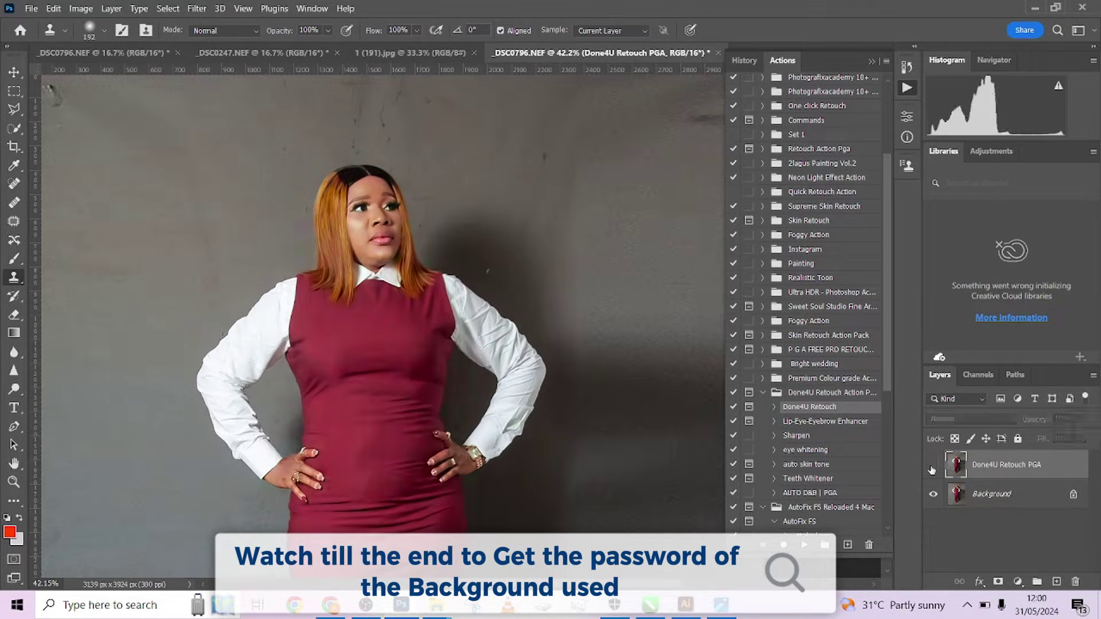
left_click(933, 466)
left_click(934, 466)
left_click(934, 466)
scroll(527, 344, "down", 2)
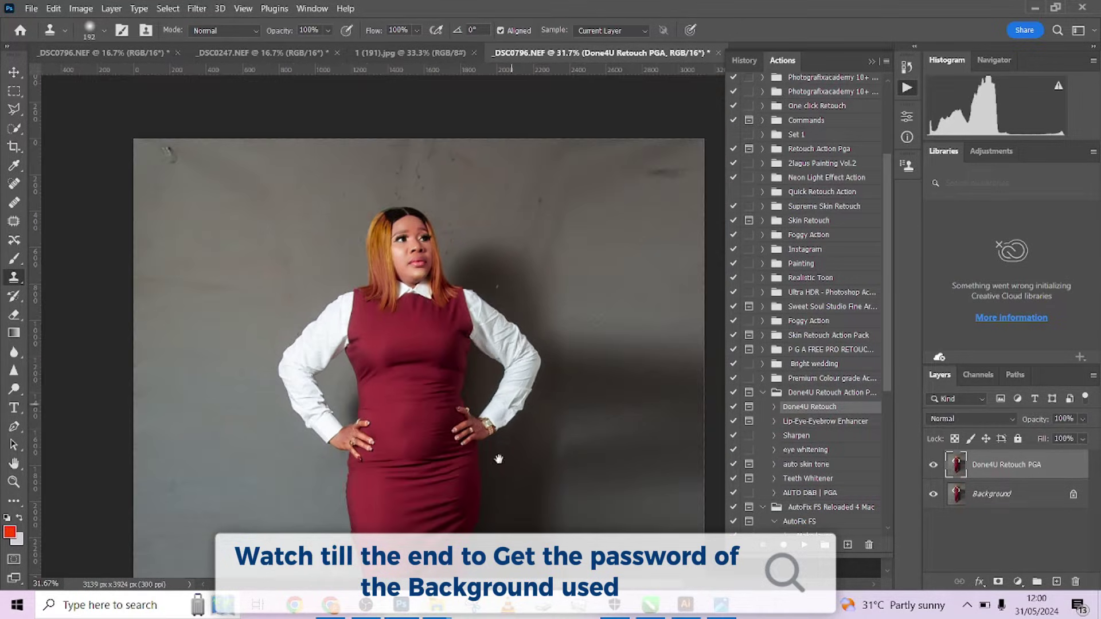
scroll(477, 299, "down", 3)
scroll(477, 299, "down", 3)
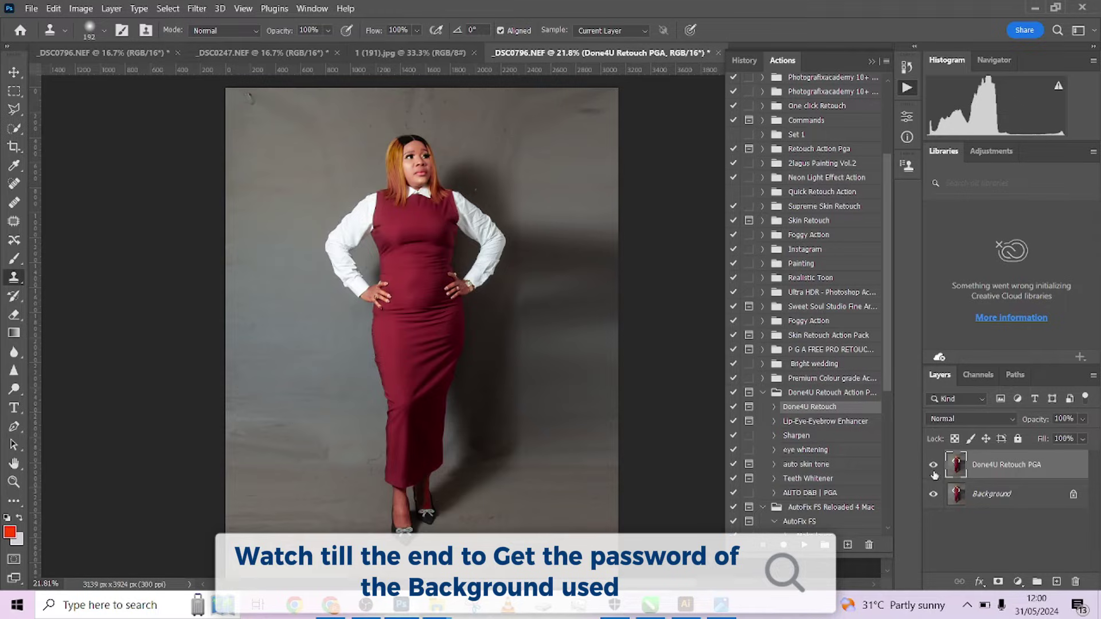
left_click(934, 469)
left_click(933, 470)
left_click(935, 467)
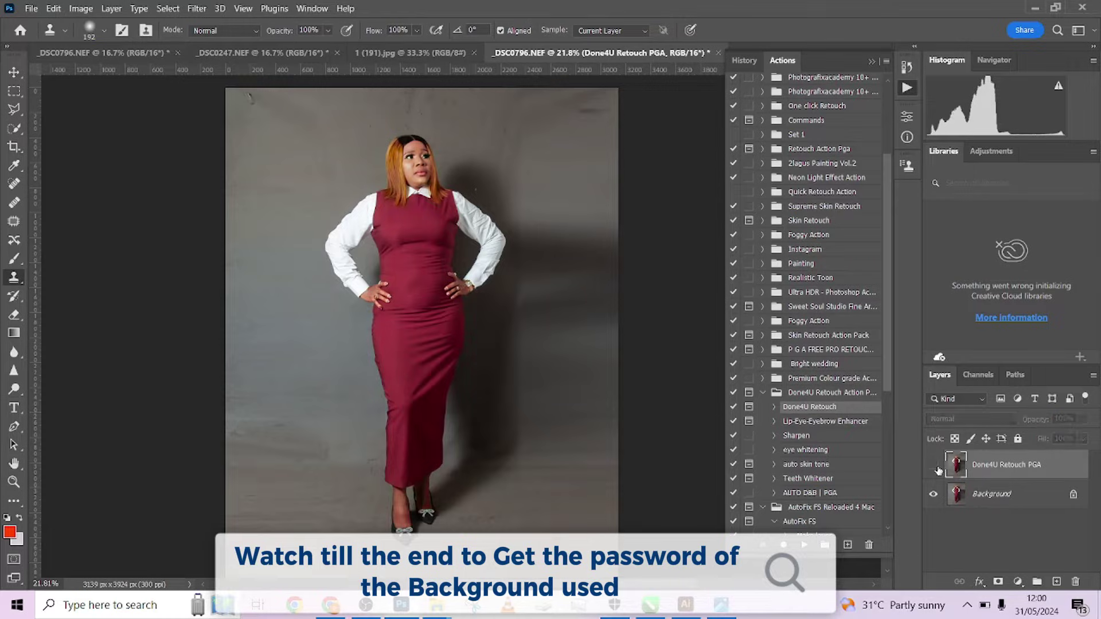
left_click(935, 468)
left_click(935, 467)
left_click(935, 468)
left_click(935, 467)
left_click(935, 467)
Step: Compare the retouch around the woman's feet, then bring up the retouch layer's context menu
scroll(529, 363, "up", 3)
left_click_drag(503, 318, 510, 214)
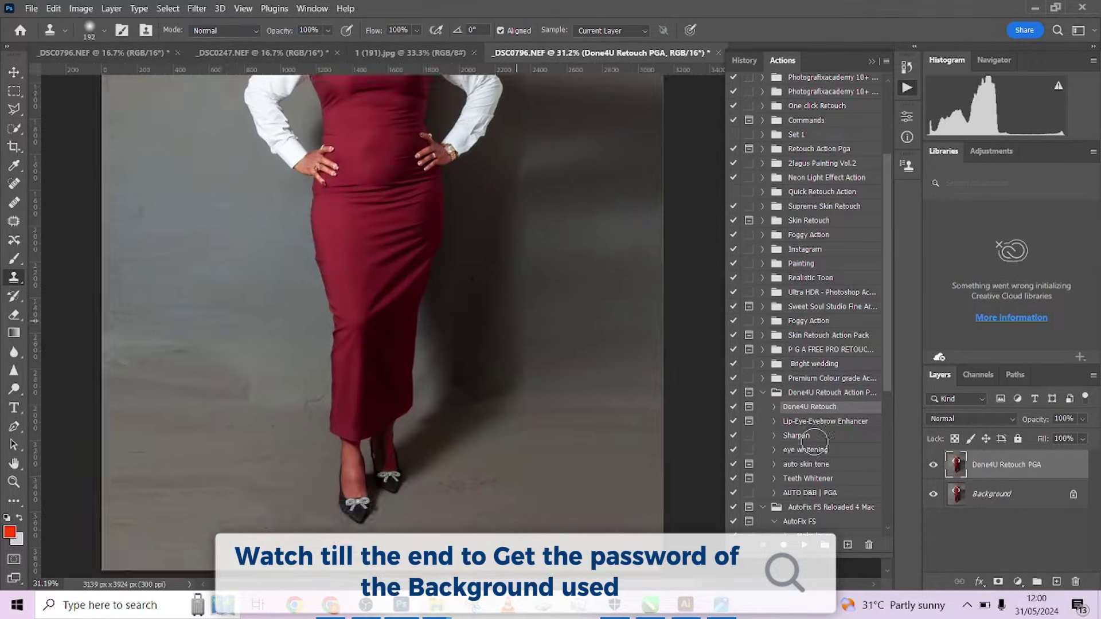
left_click(934, 468)
left_click(935, 468)
scroll(511, 382, "up", 5)
scroll(512, 377, "up", 1)
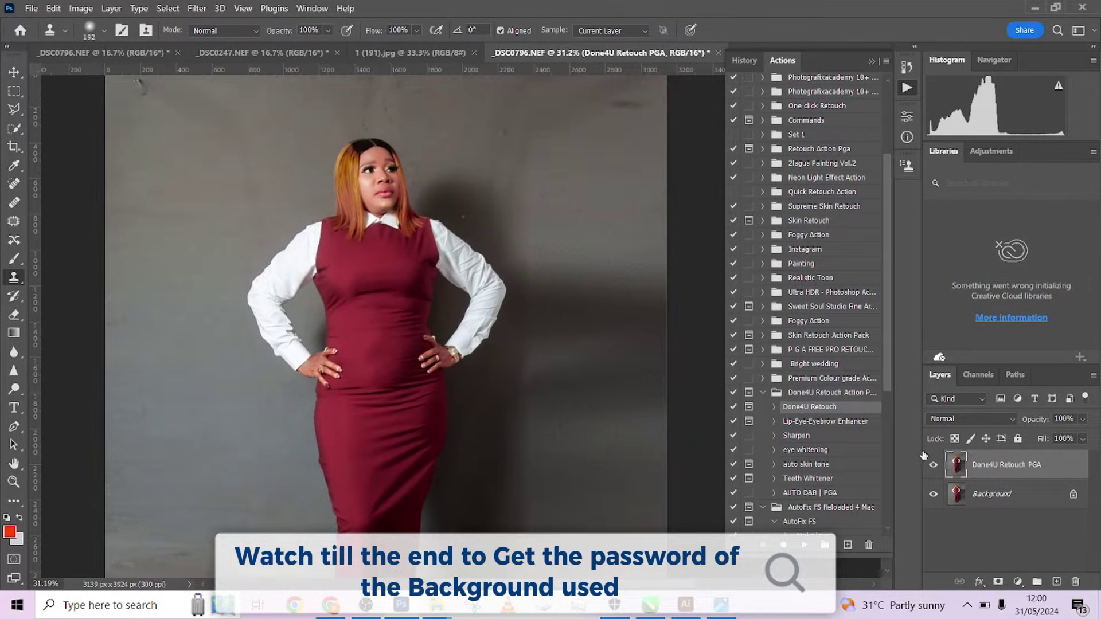
left_click(935, 468)
left_click(935, 467)
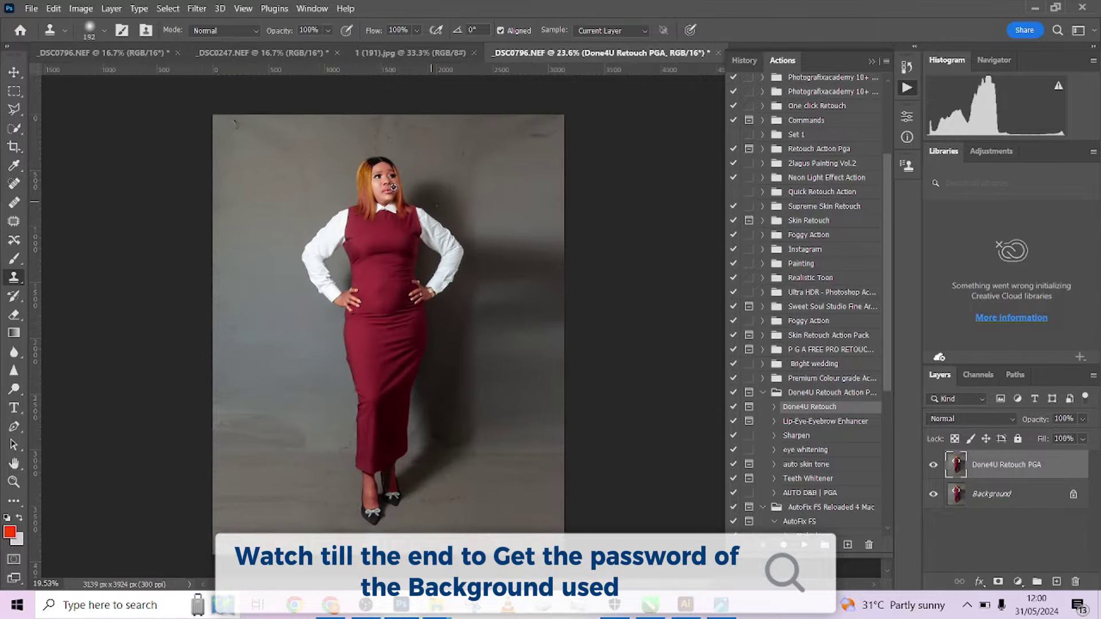
scroll(395, 189, "down", 3)
right_click(1001, 502)
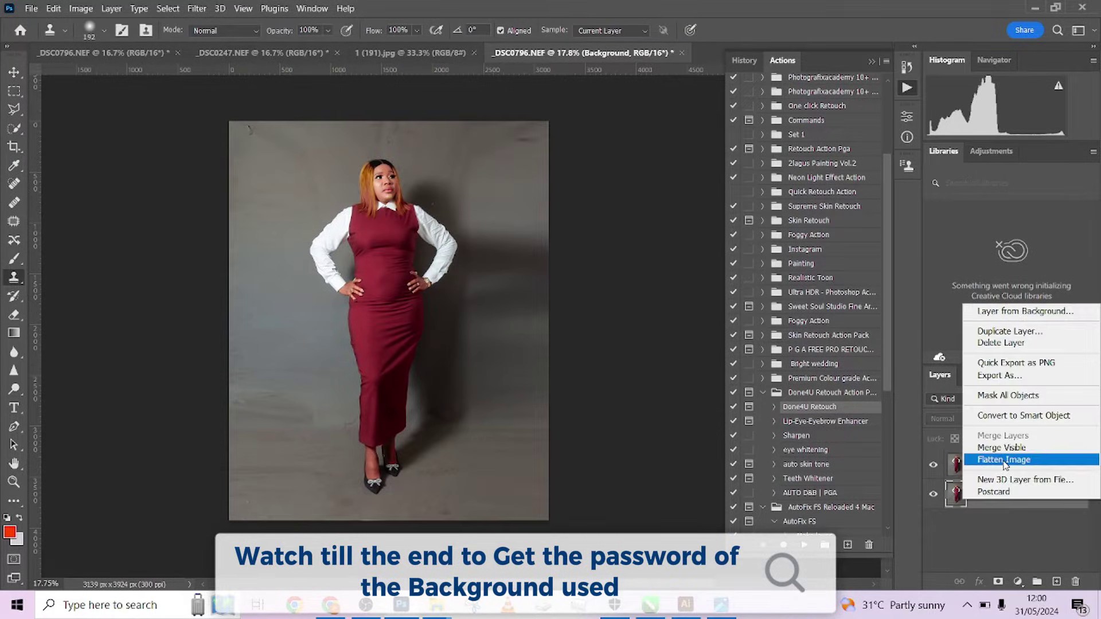
Step: Flatten the image, select the woman with Quick Selection, and invert the selection to the backdrop
left_click(1001, 462)
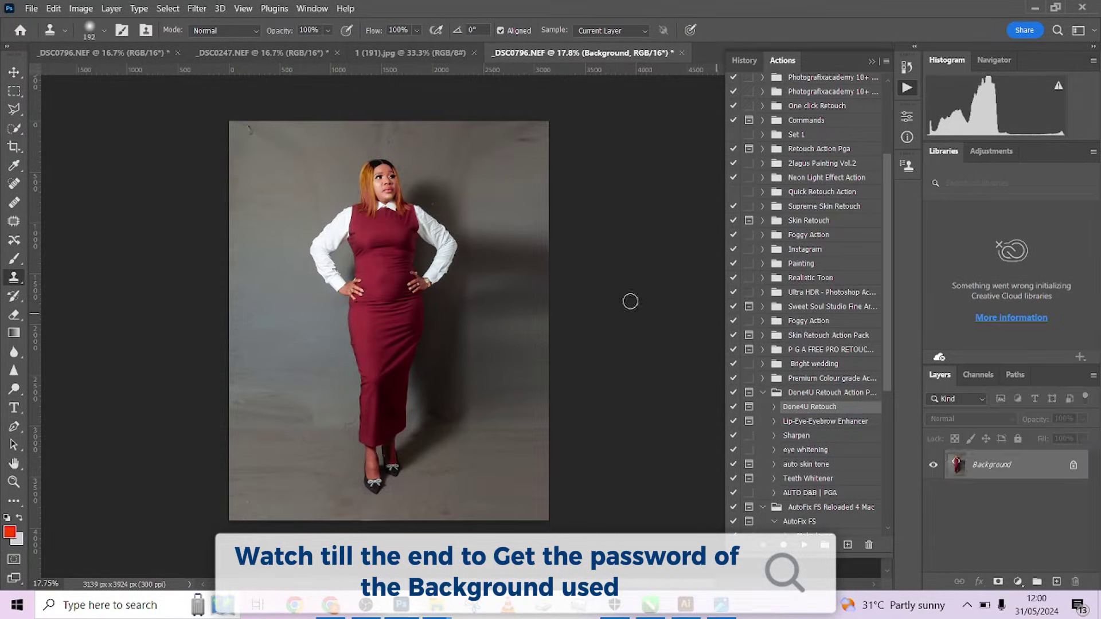
left_click(14, 128)
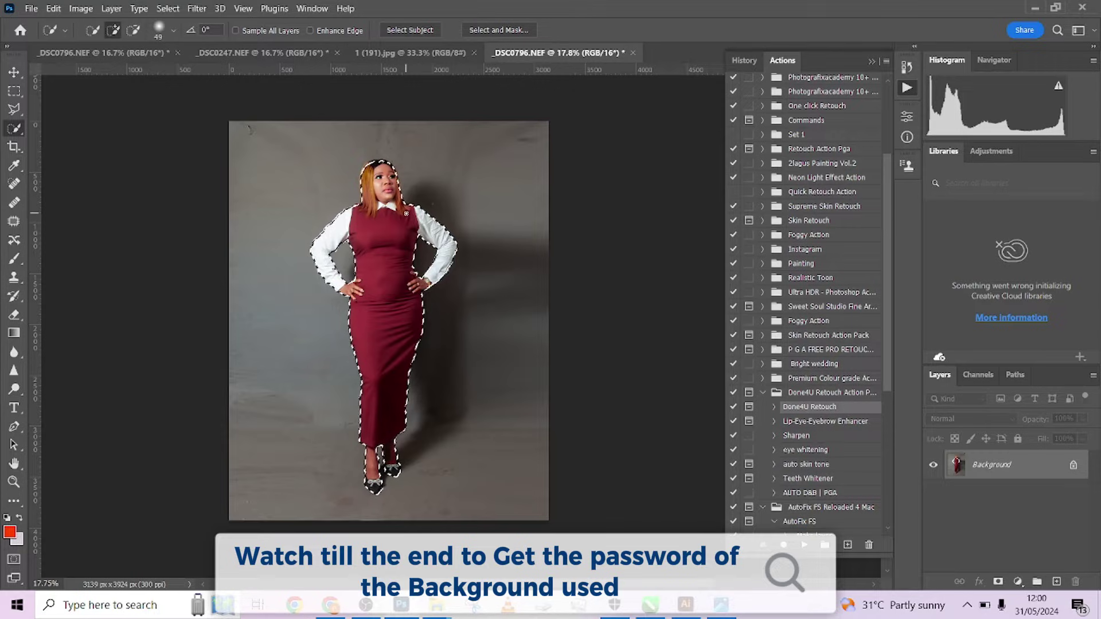
right_click(409, 217)
left_click(440, 234)
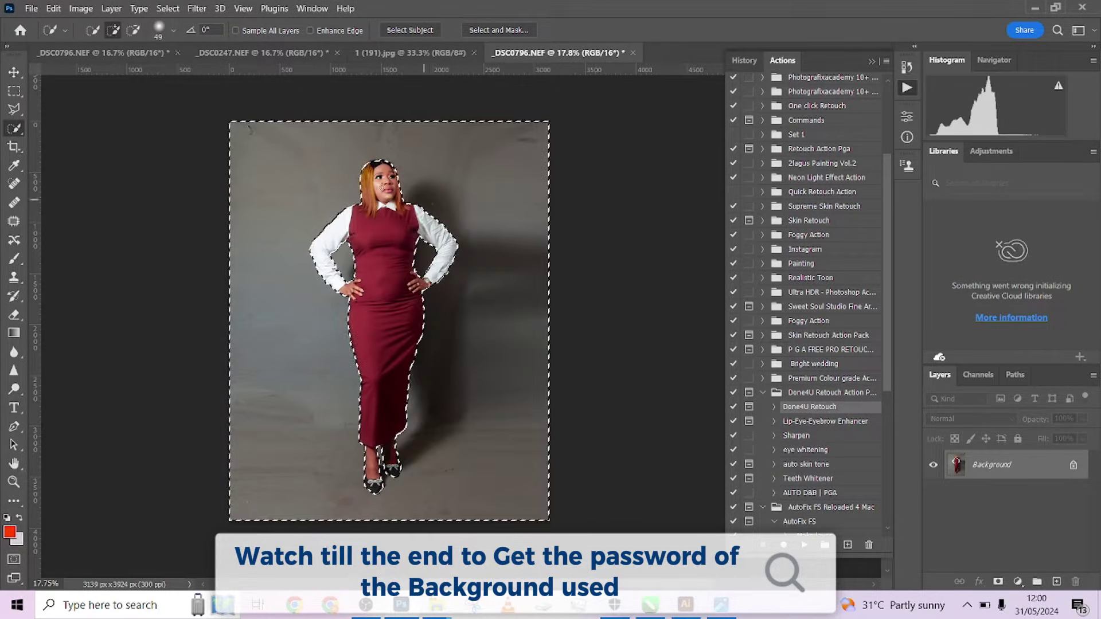
Step: Inspect the inverted selection around the torso and hands, then deselect
scroll(453, 232, "up", 5)
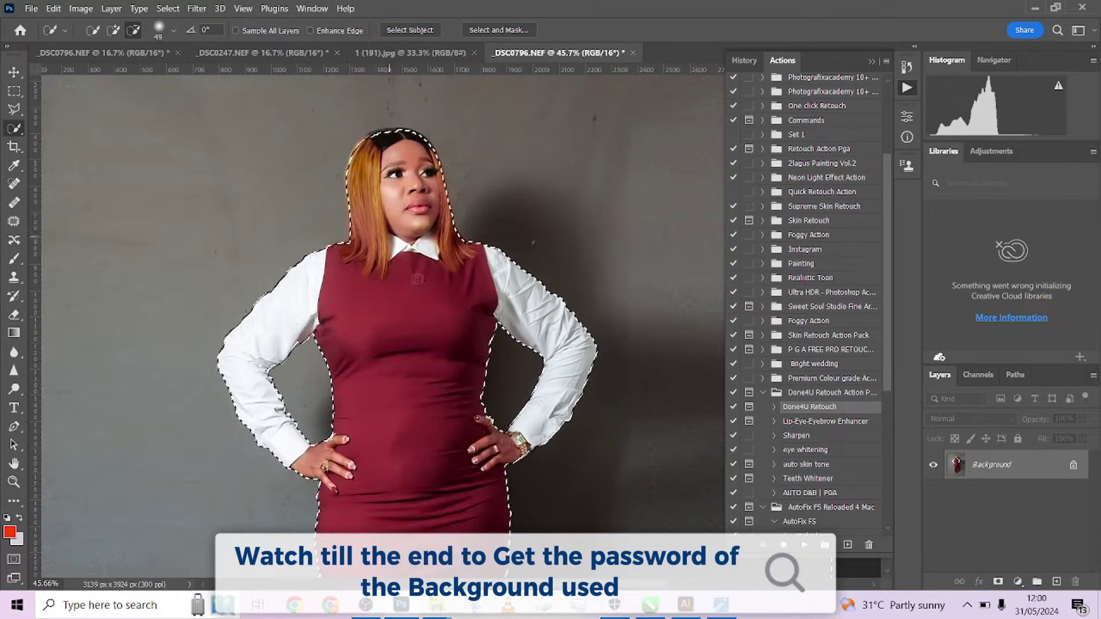
scroll(454, 232, "down", 10)
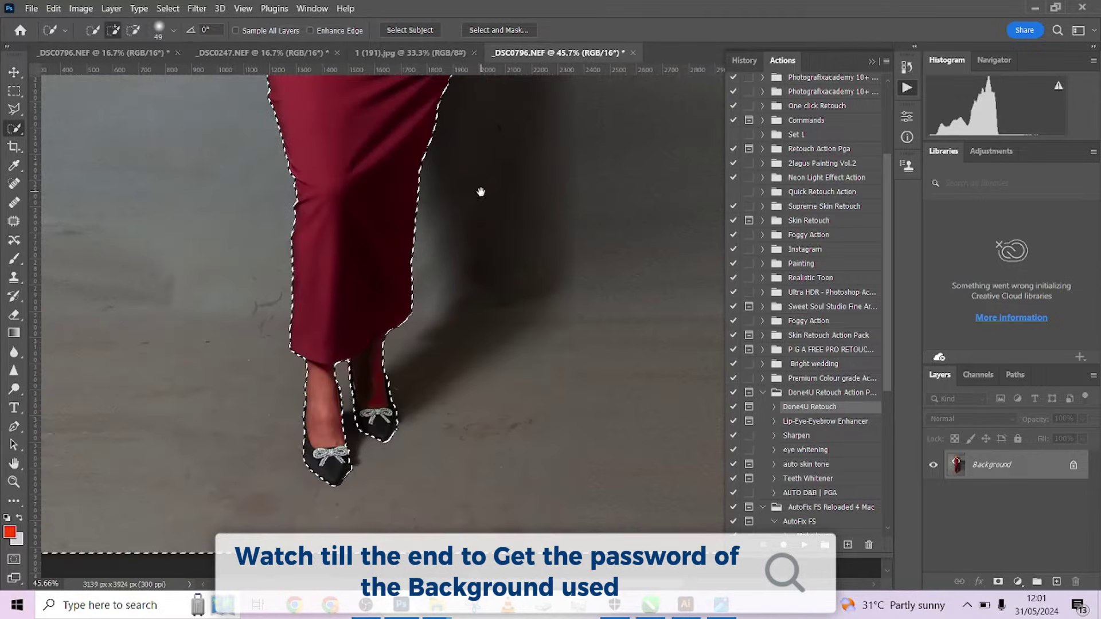
left_click_drag(481, 192, 480, 320)
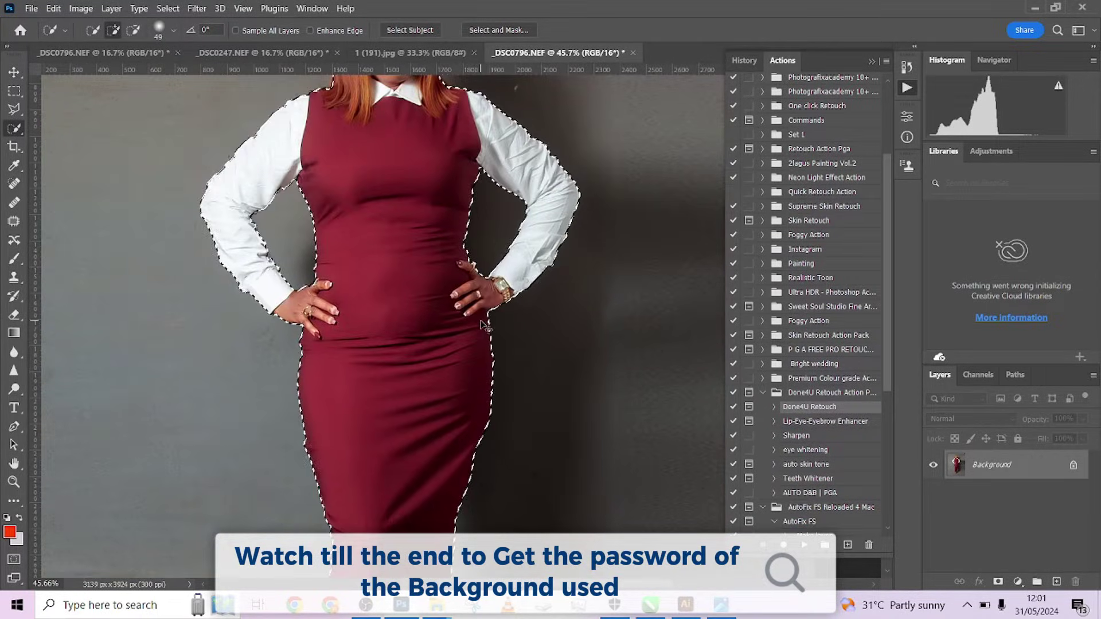
key("ctrl+d")
scroll(493, 320, "down", 3)
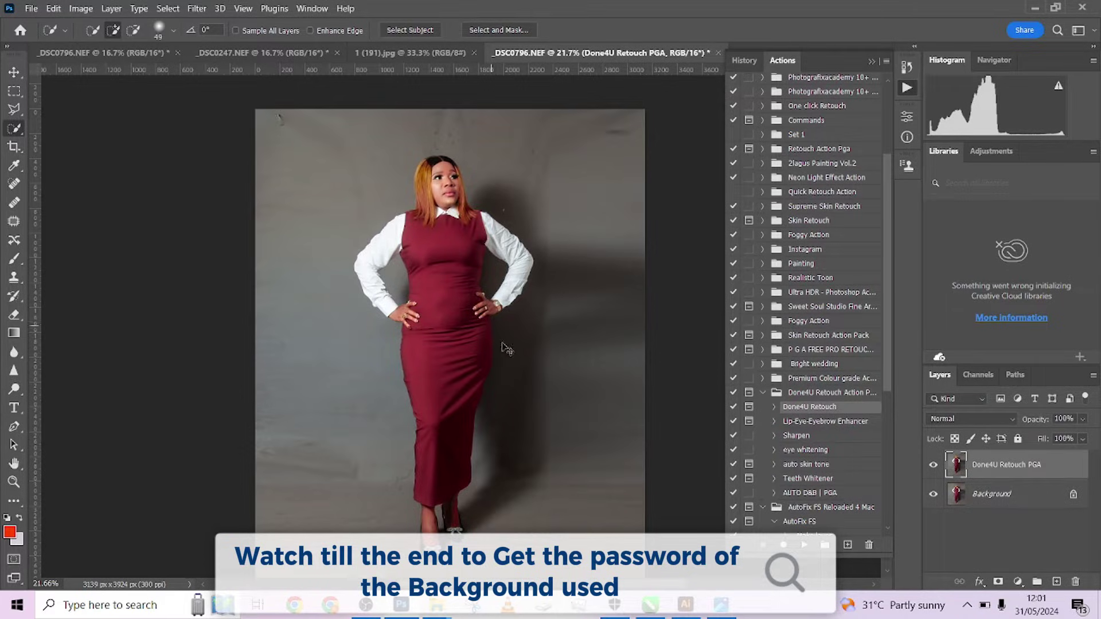
Step: Add a Color Balance layer with Midtones Cyan-Red -8 and Magenta-Green +7, comparing before and after
left_click(934, 467)
left_click(934, 467)
left_click(934, 467)
left_click(934, 467)
left_click(1017, 582)
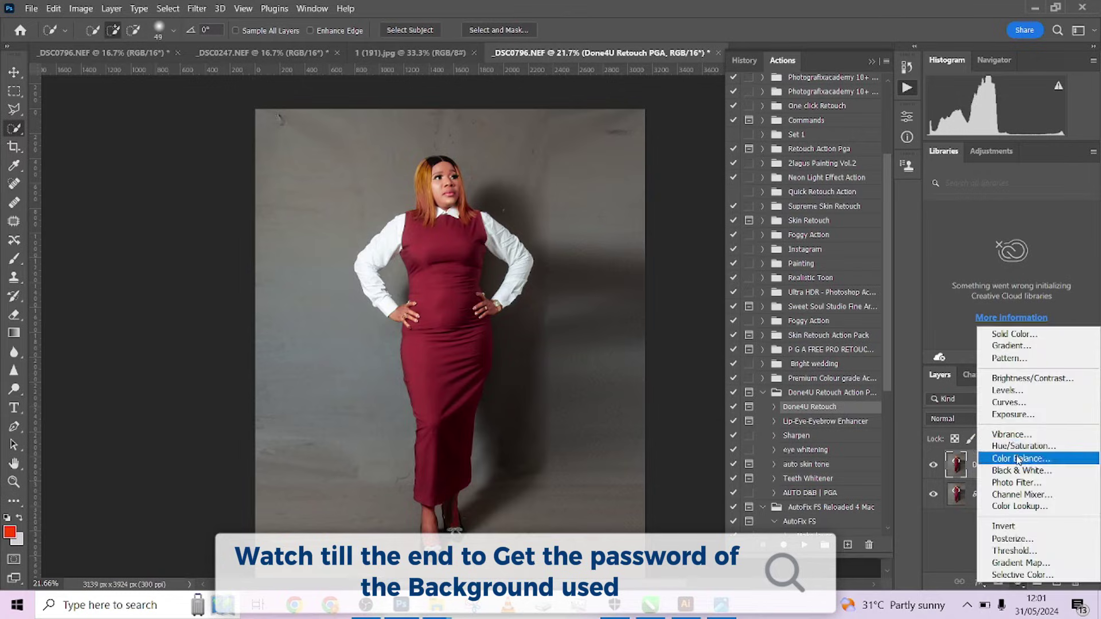
left_click(1018, 459)
left_click_drag(787, 191, 790, 213)
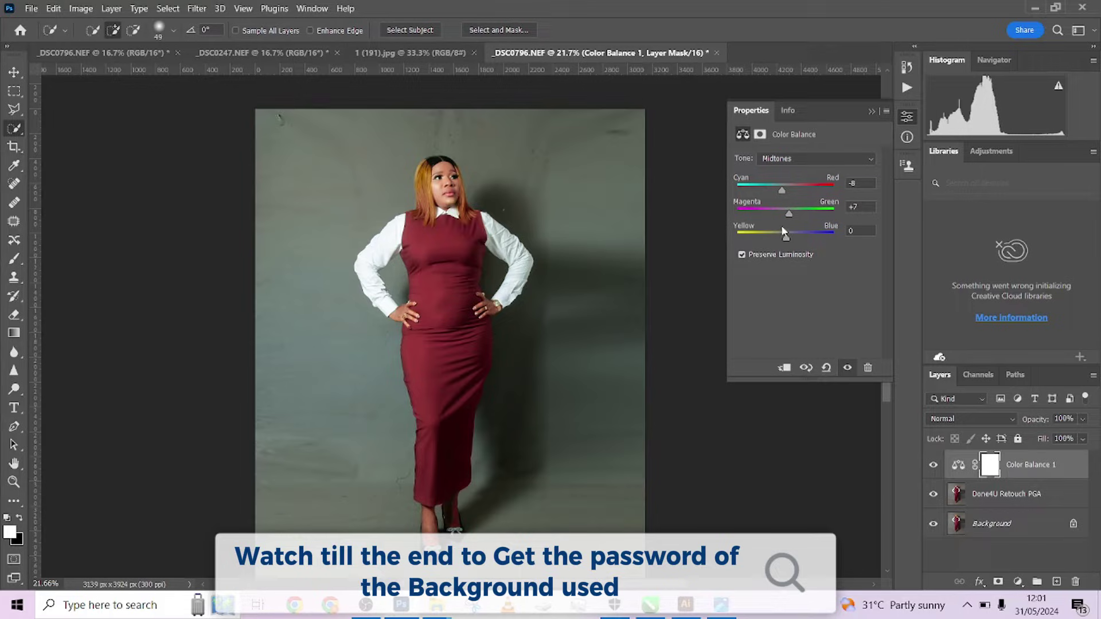
left_click_drag(785, 236, 782, 237)
left_click(872, 112)
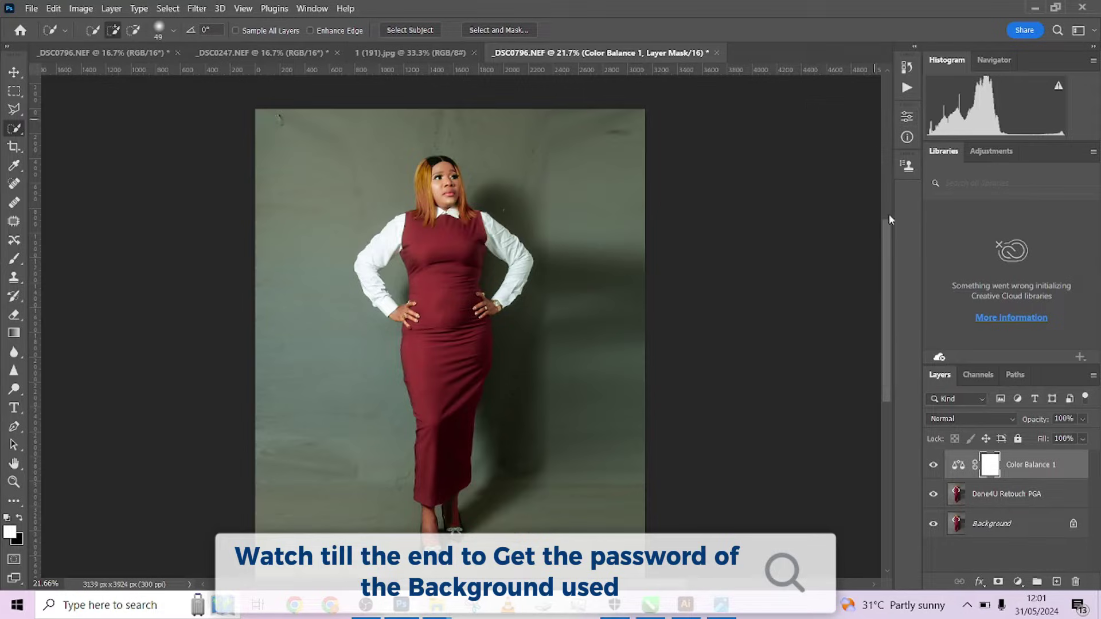
left_click(932, 467)
left_click(932, 467)
Step: Toggle the Color Balance 1 tint on and off to compare its effect
left_click(933, 467)
left_click(934, 466)
left_click(933, 466)
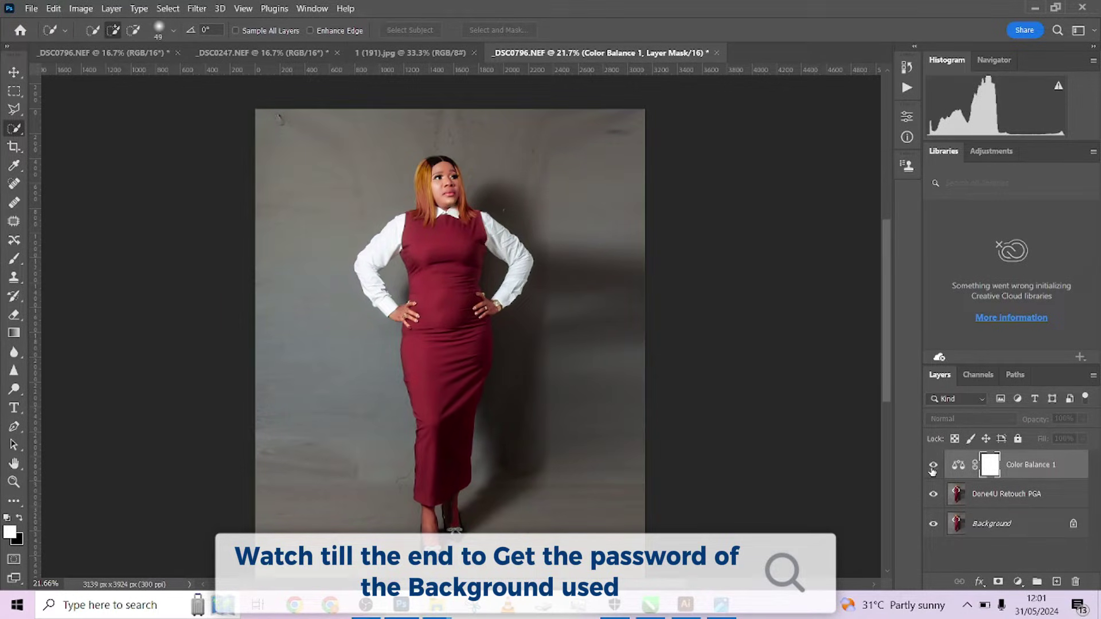
left_click(933, 466)
left_click(933, 466)
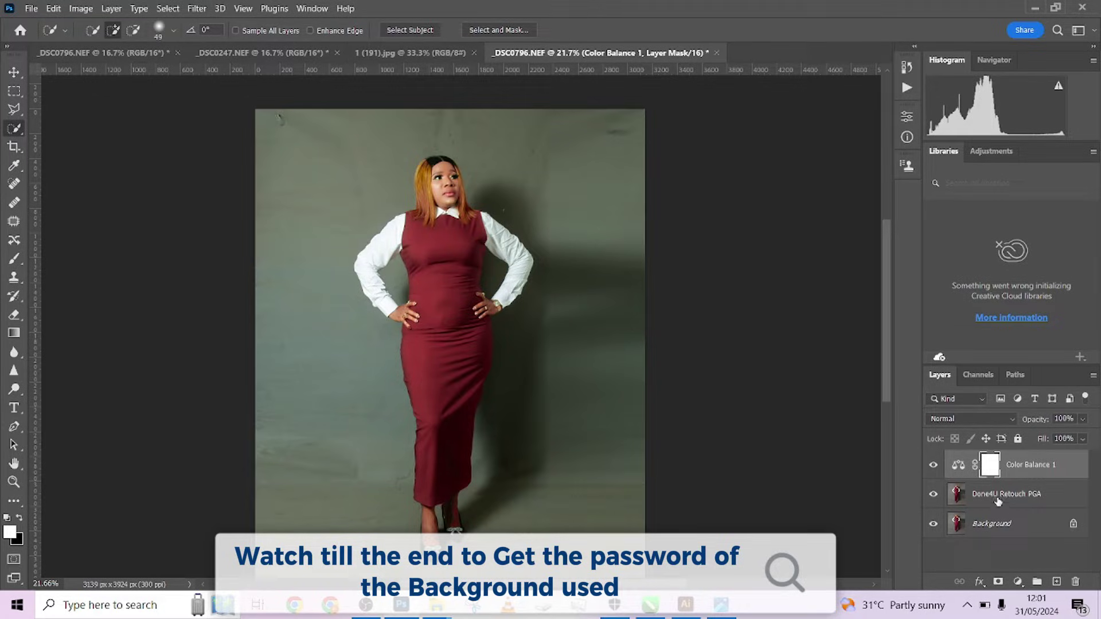
left_click(934, 467)
Step: Add a white layer mask to the Done4U Retouch PGA layer
left_click(1012, 500)
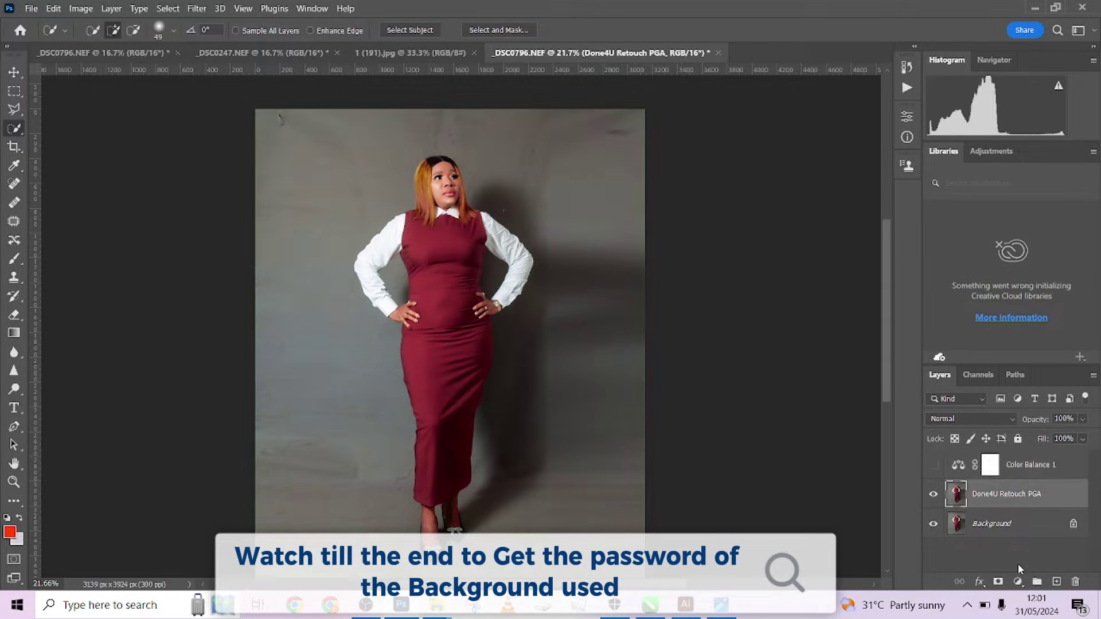
left_click(999, 582)
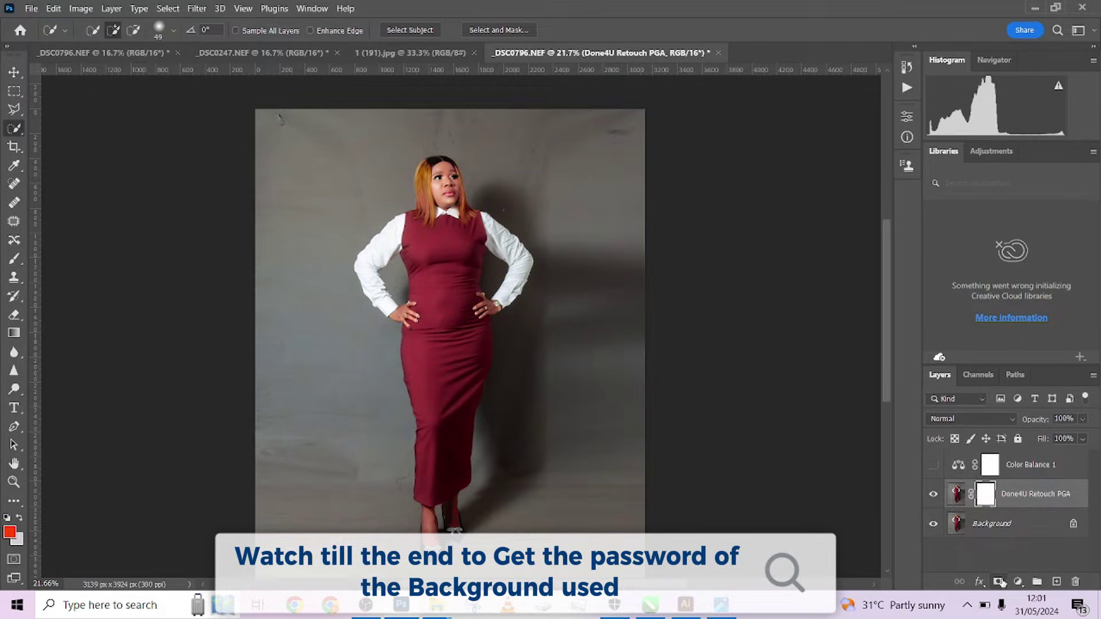
left_click(168, 8)
left_click(215, 142)
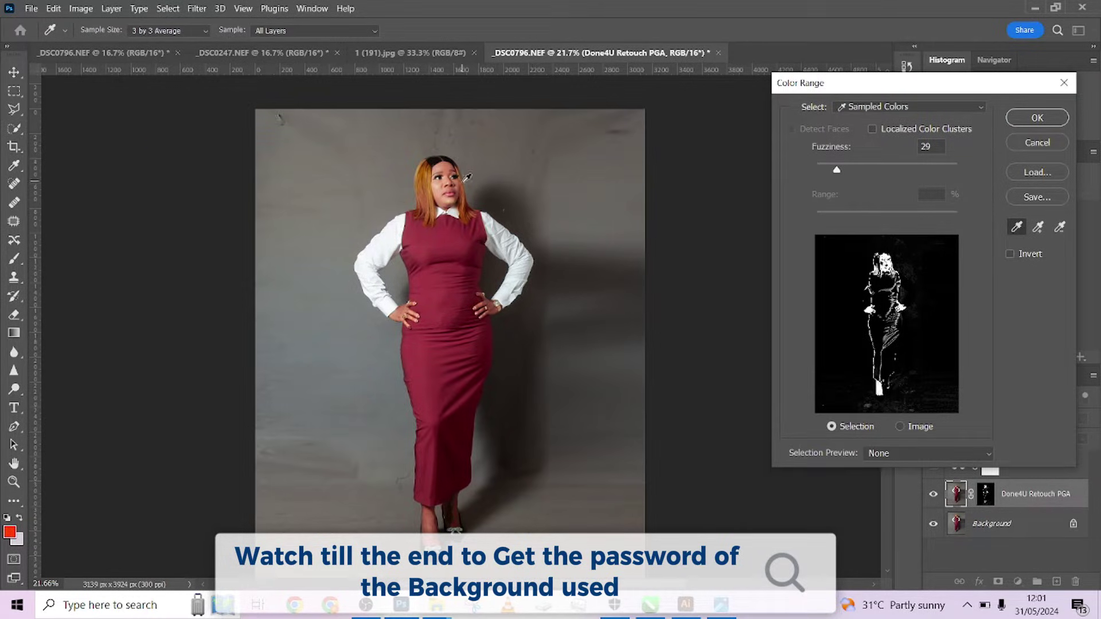
Step: Sample the woman's face, skin, hair and shoe tones in Color Range at Fuzziness 34
left_click(446, 160)
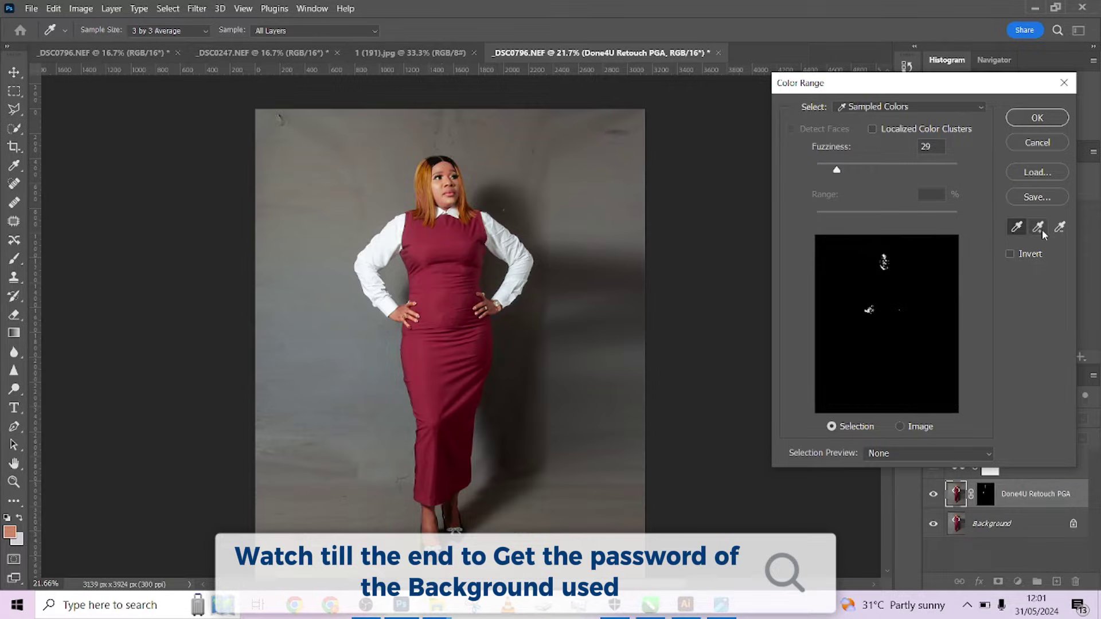
left_click_drag(439, 184, 457, 183)
left_click(457, 185)
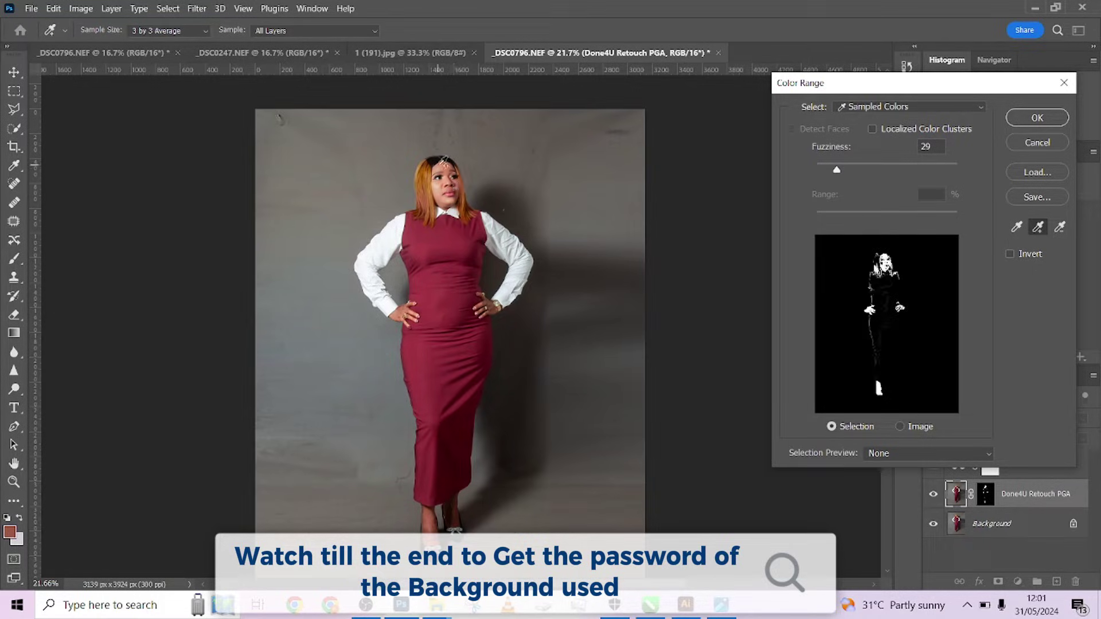
left_click(448, 165)
left_click(445, 184)
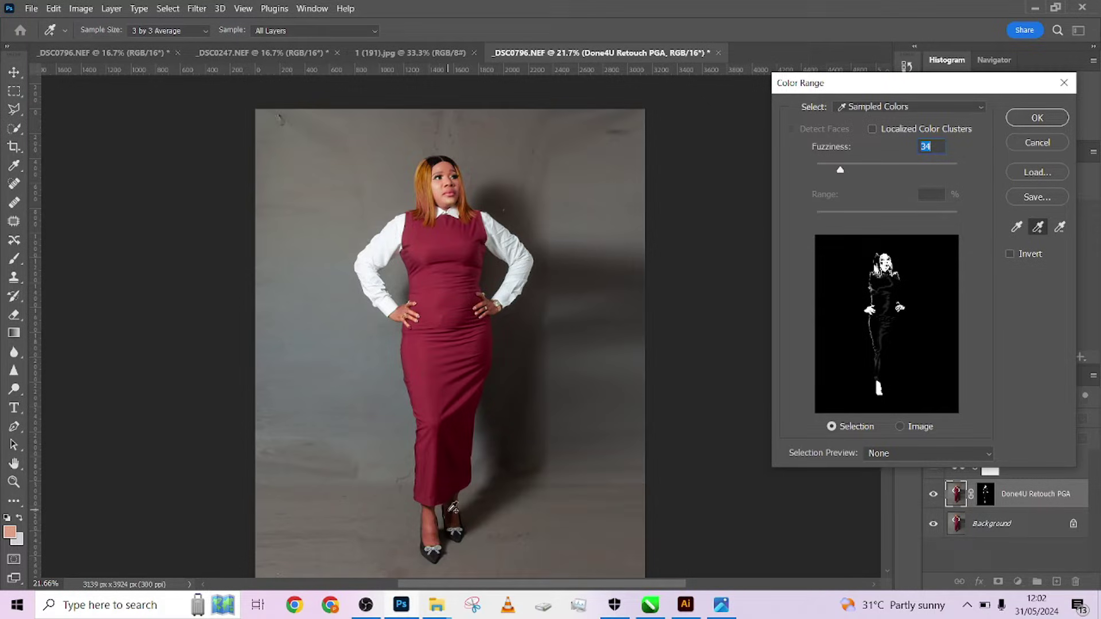
left_click(455, 507)
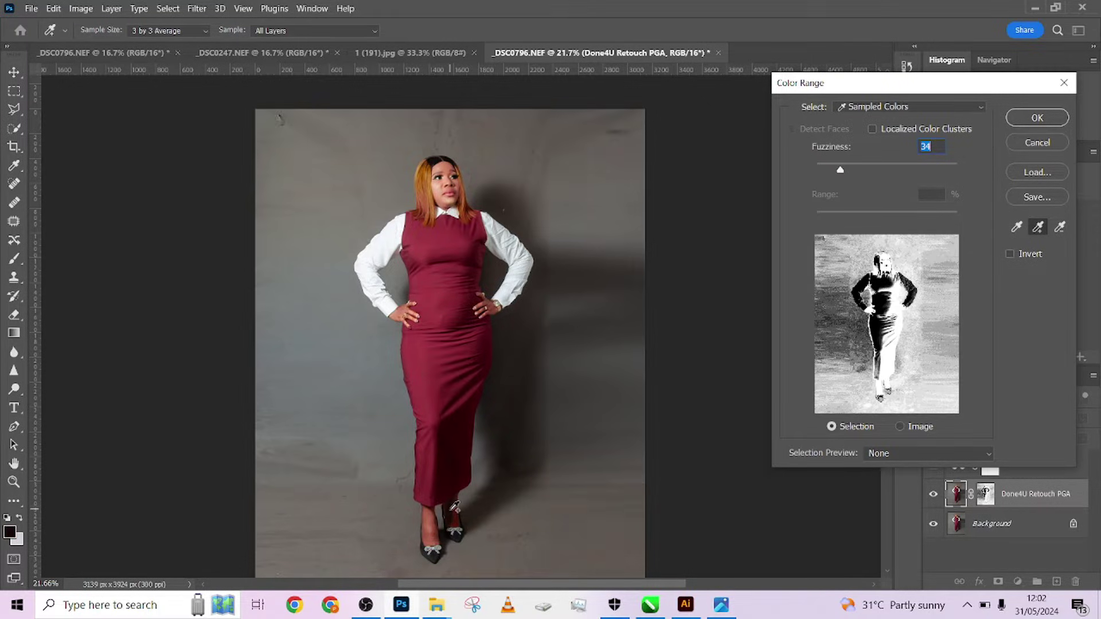
left_click(634, 540)
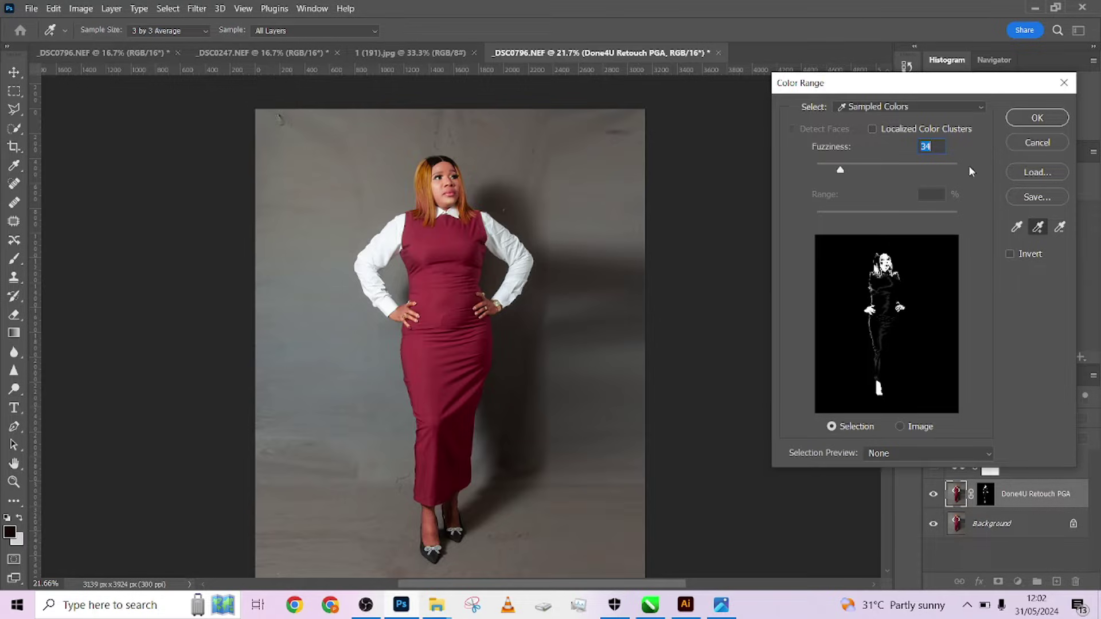
left_click(1037, 118)
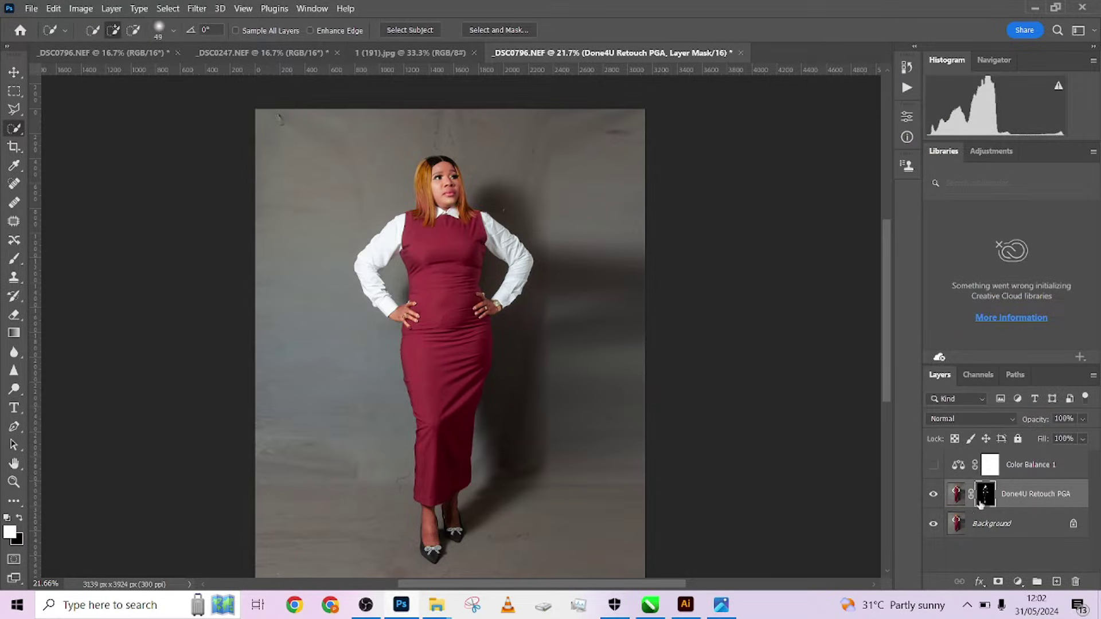
Step: Move the woman mask onto Color Balance 1 and delete the Done4U Retouch PGA layer
left_click_drag(980, 502, 988, 466)
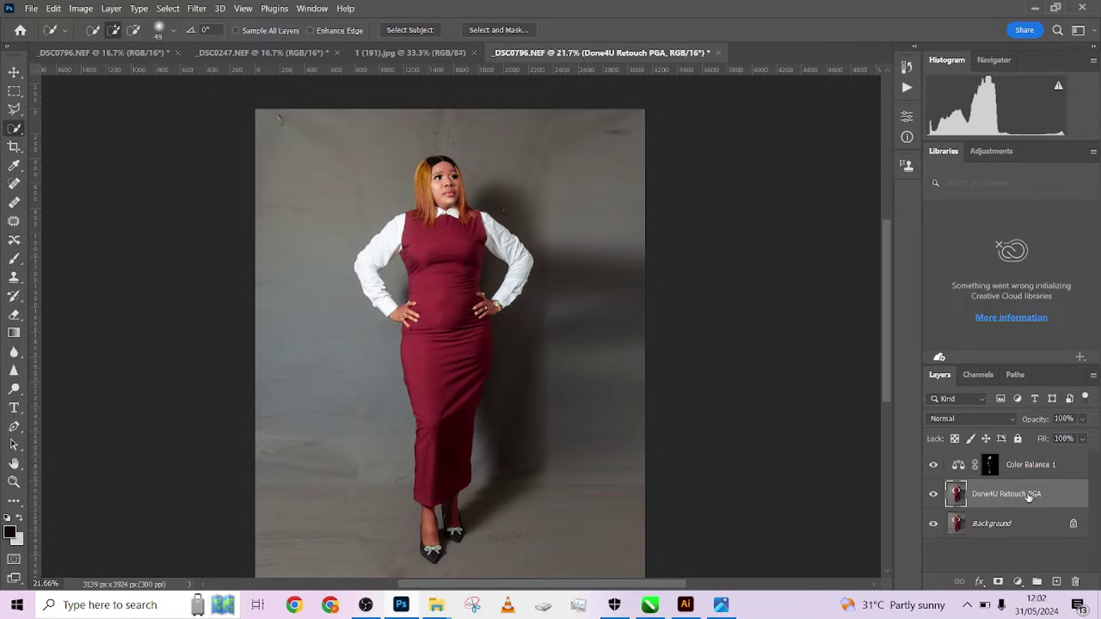
left_click_drag(1028, 498, 1075, 582)
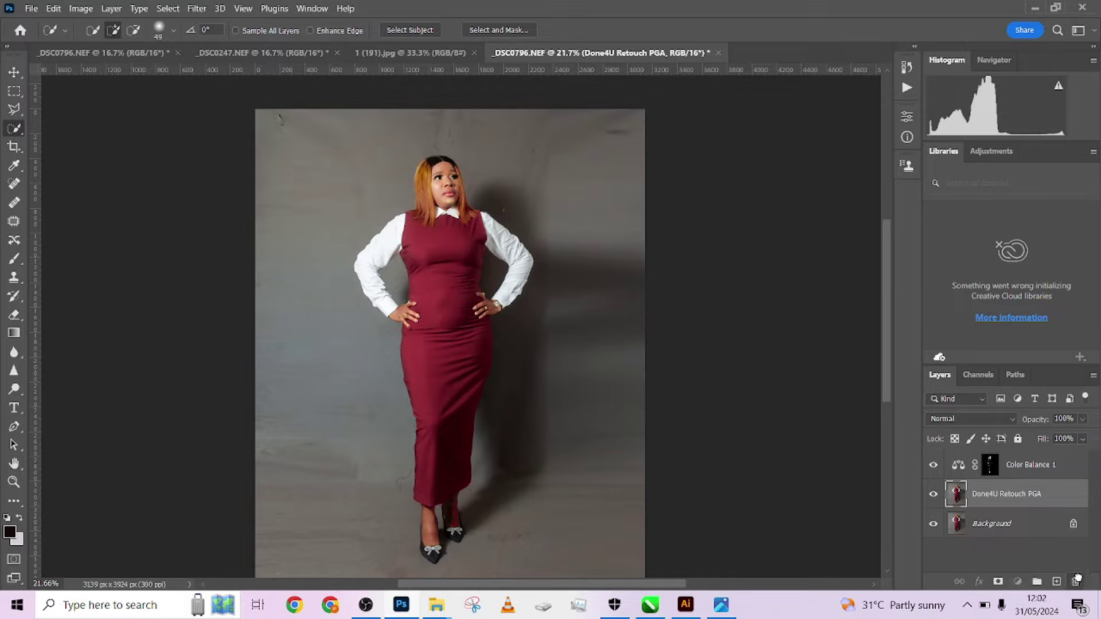
left_click(1053, 471)
key("x")
scroll(508, 187, "up", 3)
scroll(514, 239, "down", 1)
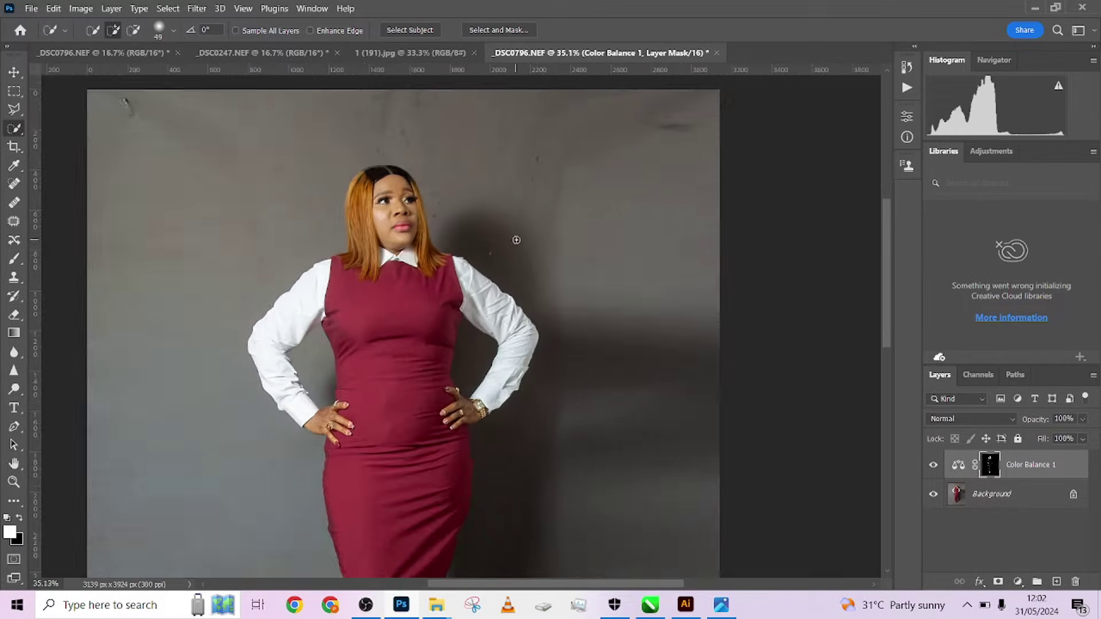
scroll(517, 240, "down", 3)
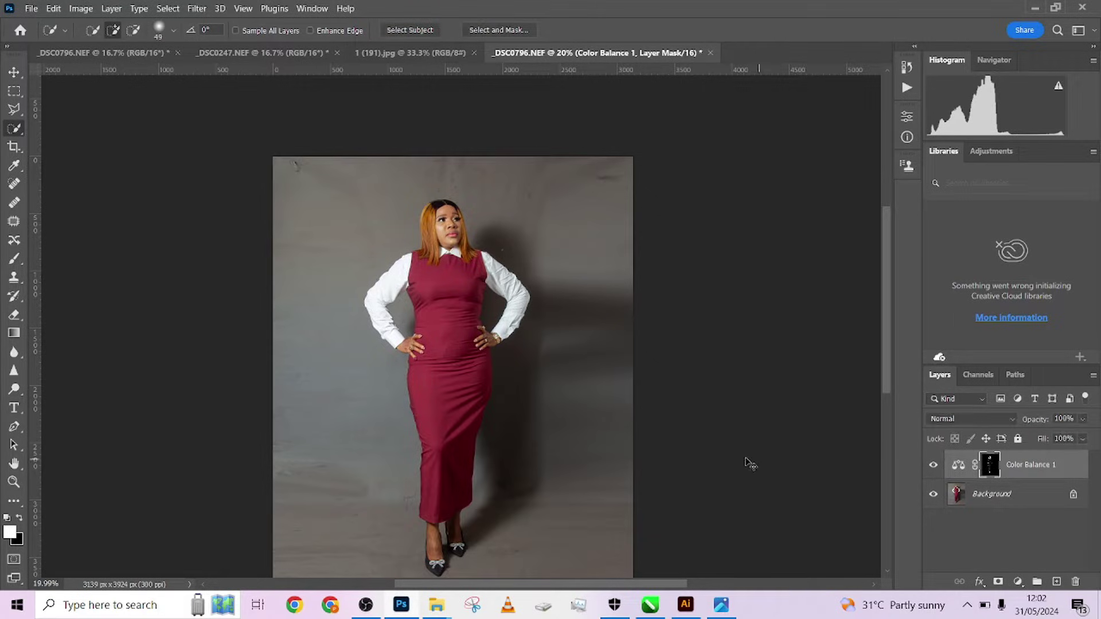
Step: Restore the deleted Done4U Retouch PGA layer and toggle its visibility to compare
key("F2")
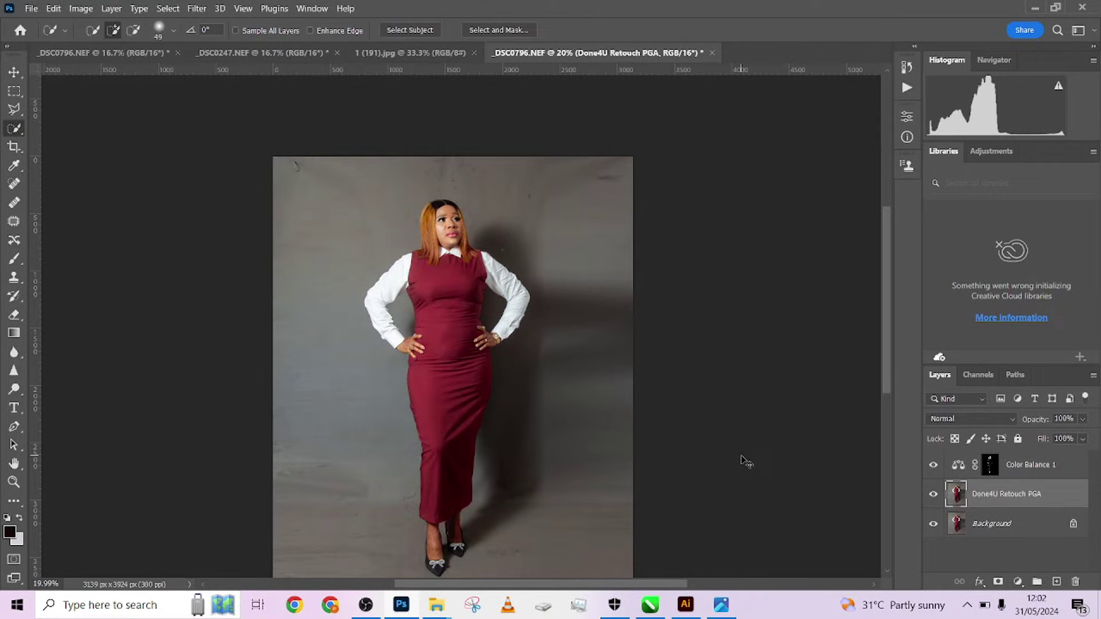
left_click(937, 492)
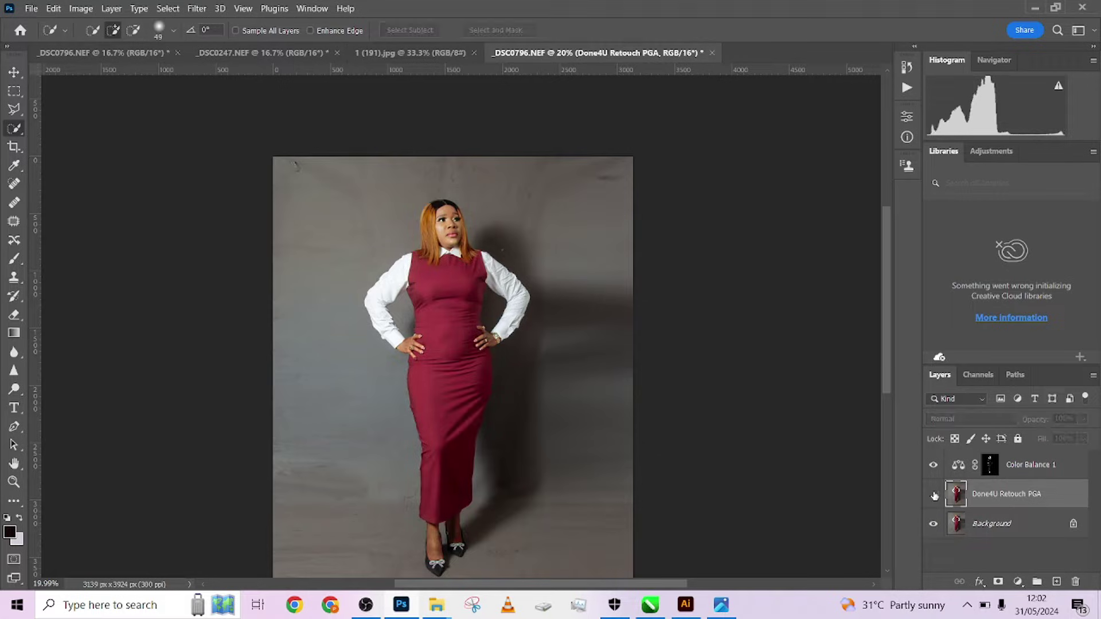
left_click(935, 495)
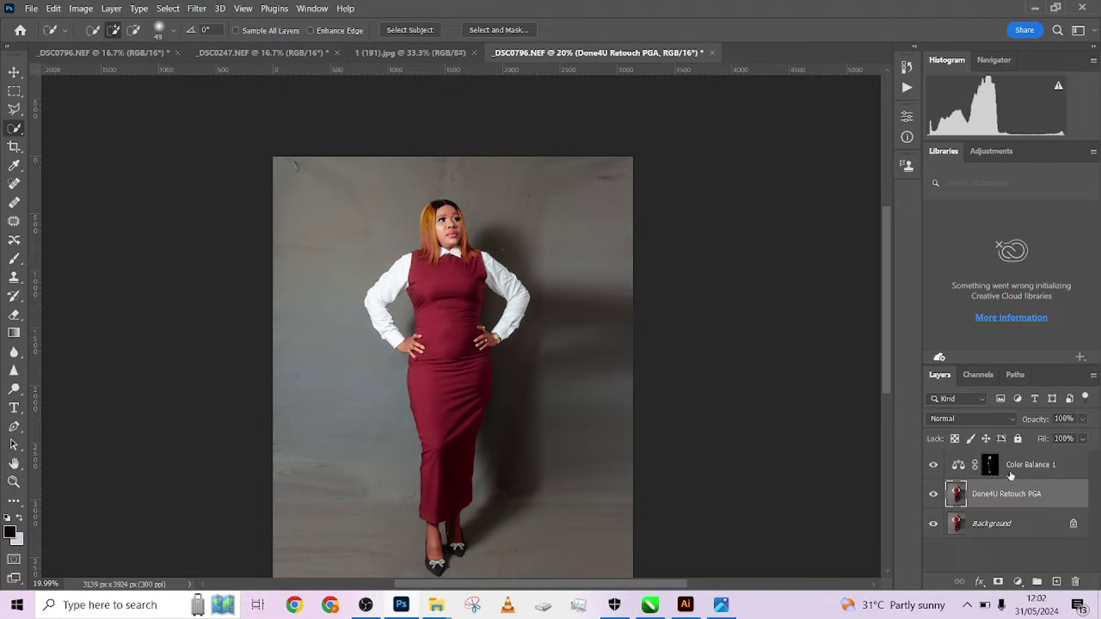
Step: Paint white on the Color Balance 1 mask around the feet with a ~188 px brush
left_click(1067, 470)
scroll(535, 278, "up", 5)
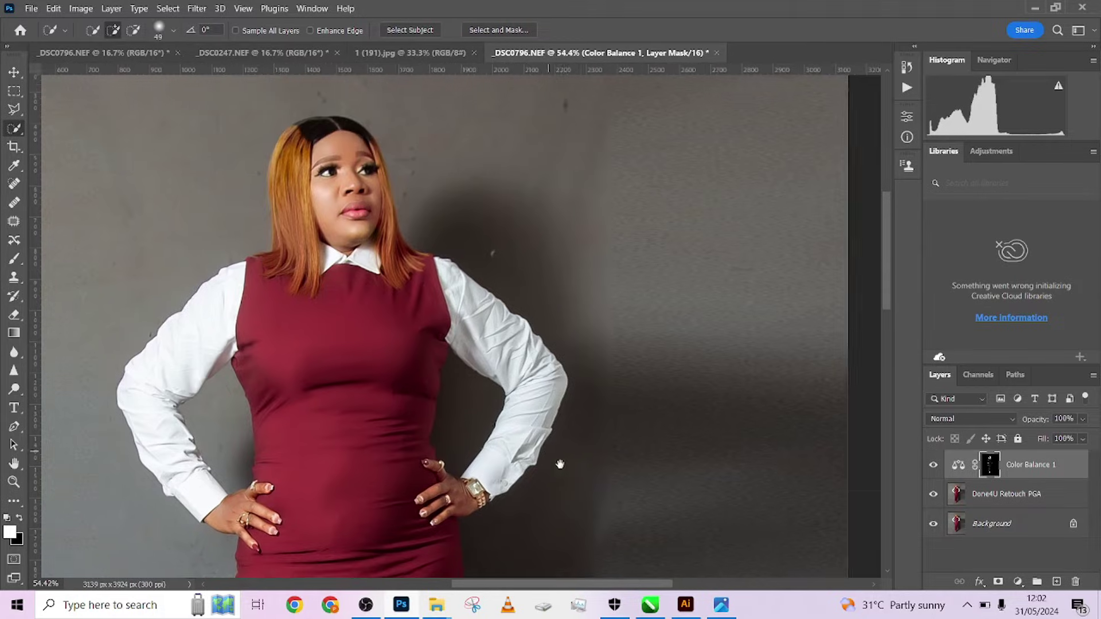
left_click_drag(560, 464, 619, 199)
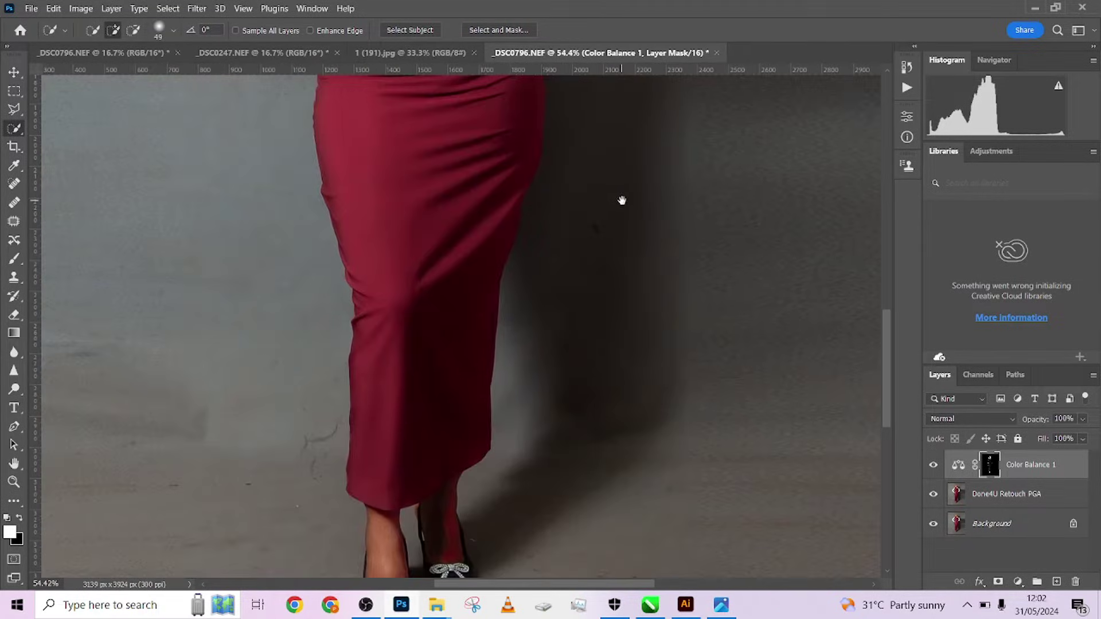
key("b")
mouse_move(442, 503)
left_mouse_down()
mouse_move(360, 503)
mouse_move(419, 504)
mouse_move(452, 467)
mouse_move(457, 509)
mouse_move(445, 496)
left_mouse_up()
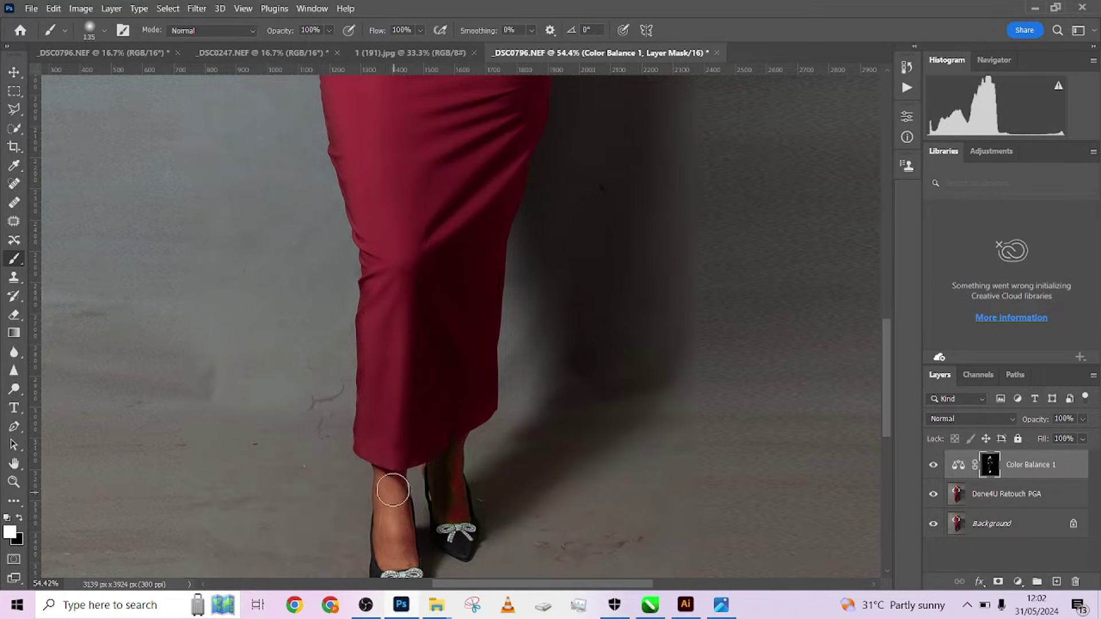
mouse_move(443, 360)
left_mouse_down()
mouse_move(467, 386)
mouse_move(466, 410)
mouse_move(459, 319)
left_mouse_up()
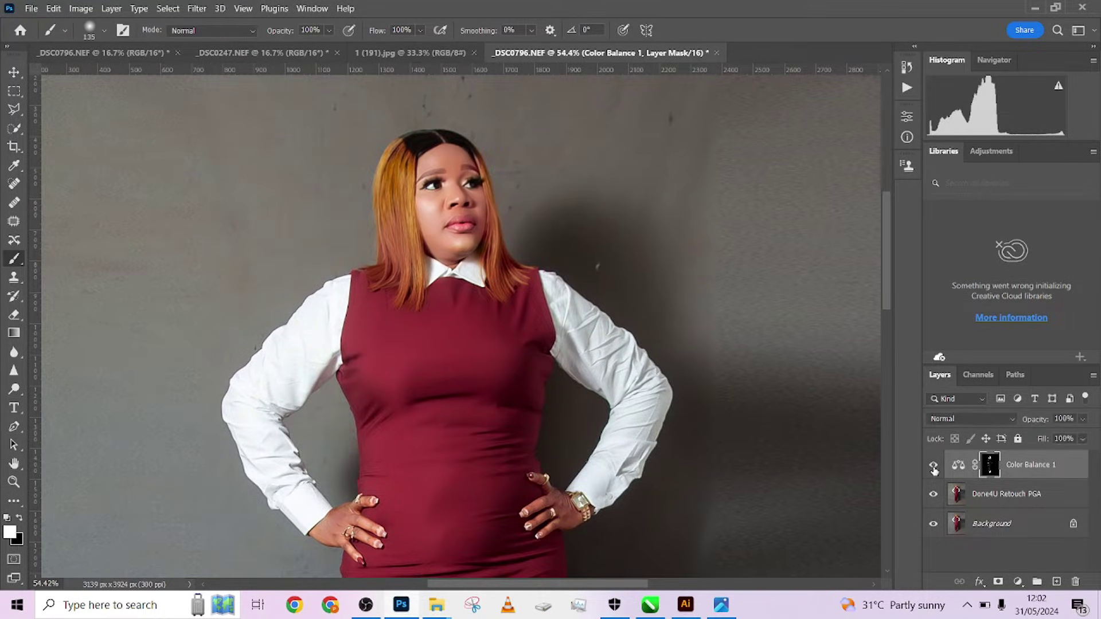
left_click_drag(555, 506, 583, 261)
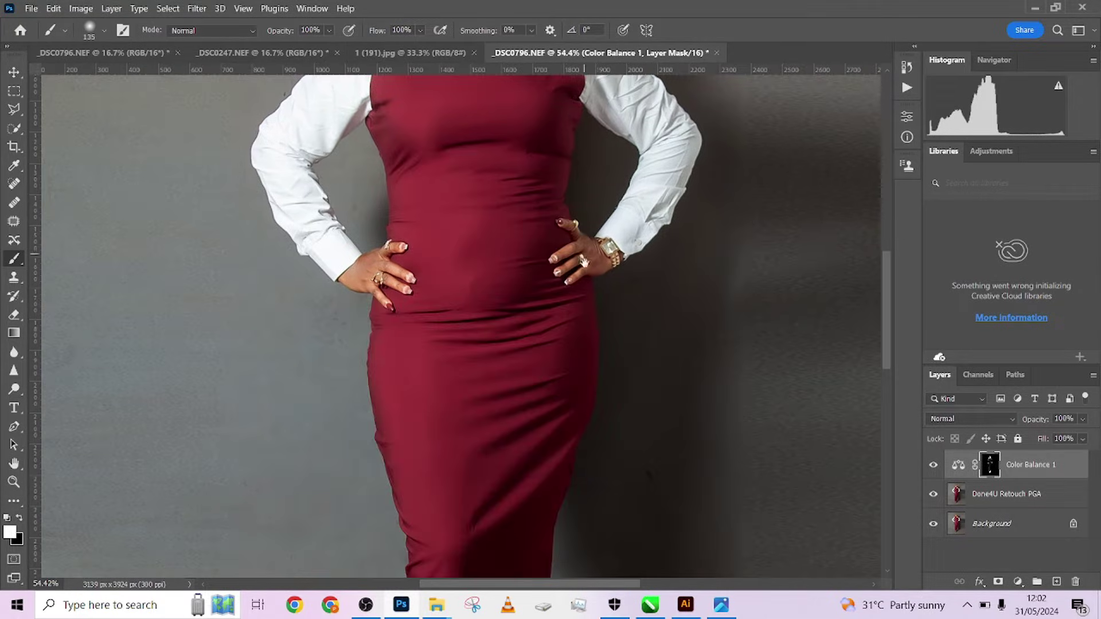
scroll(576, 276, "down", 8)
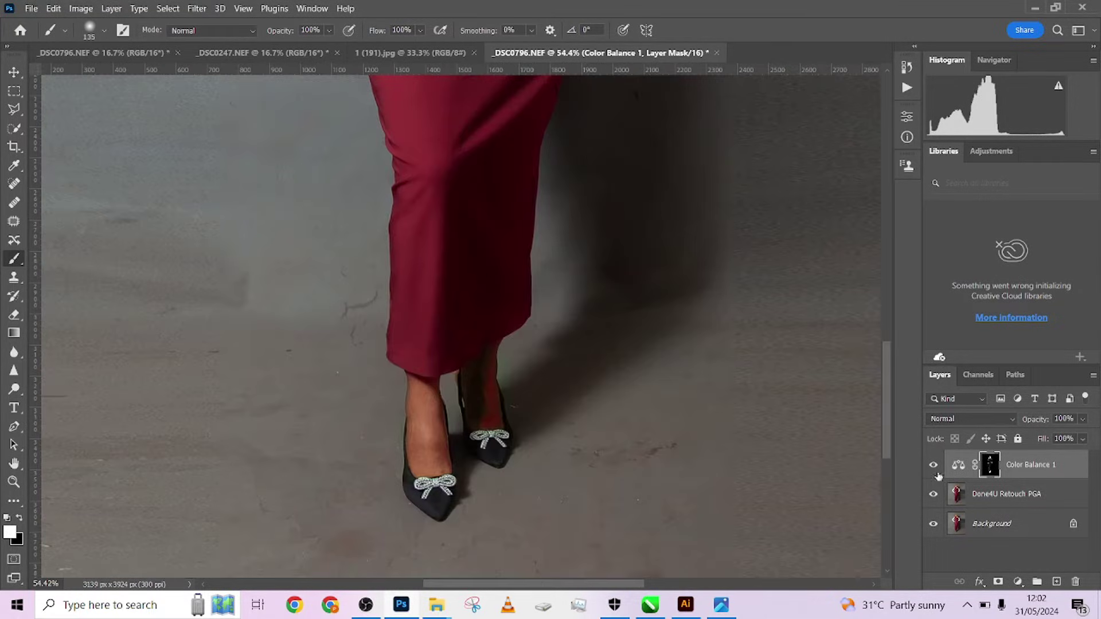
Step: Toggle Color Balance 1 to compare the tint with the whole figure in view
left_click(933, 469)
left_click(933, 465)
scroll(665, 344, "down", 5)
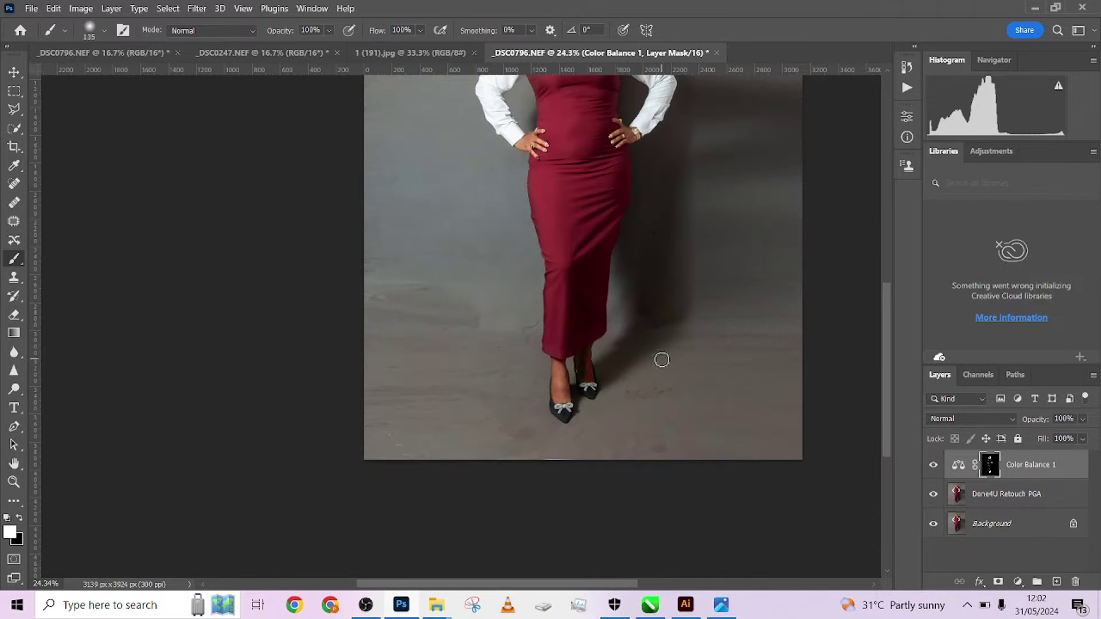
left_click_drag(659, 359, 577, 405)
scroll(579, 402, "down", 2)
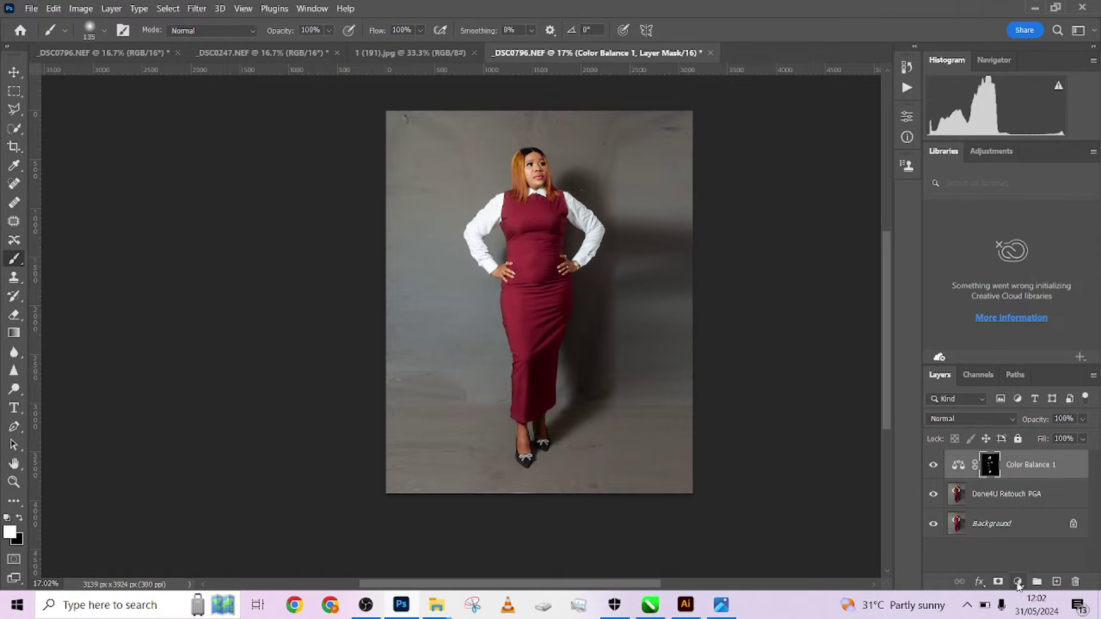
Step: Add a Curves 1 layer lifting Input 104 to Output 132, with its mask filled black
left_click(1018, 581)
left_click(907, 117)
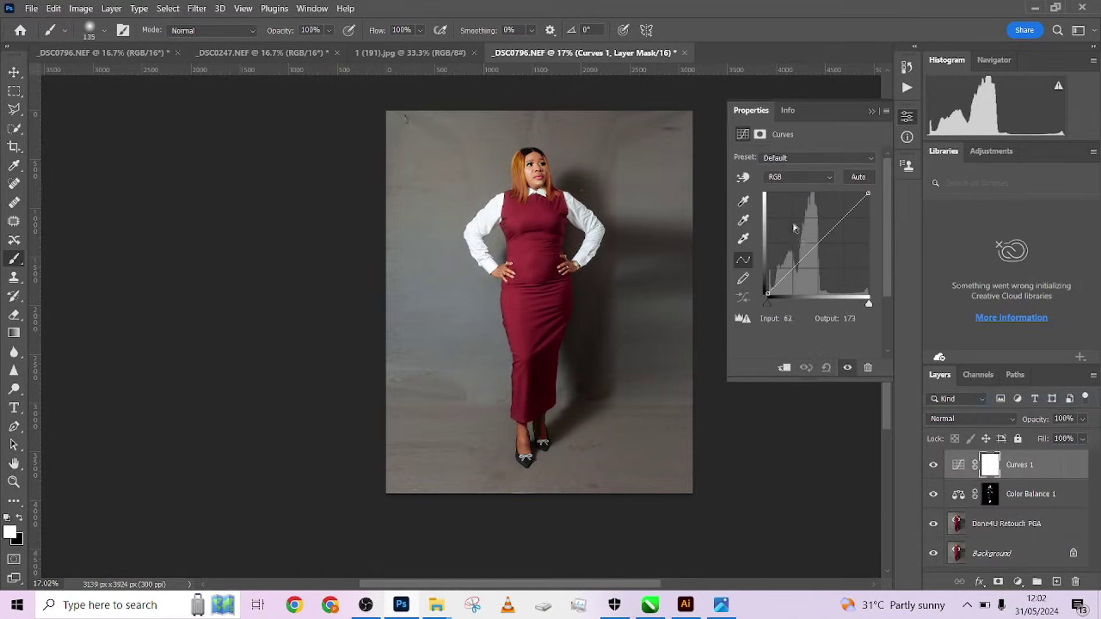
left_click(813, 243)
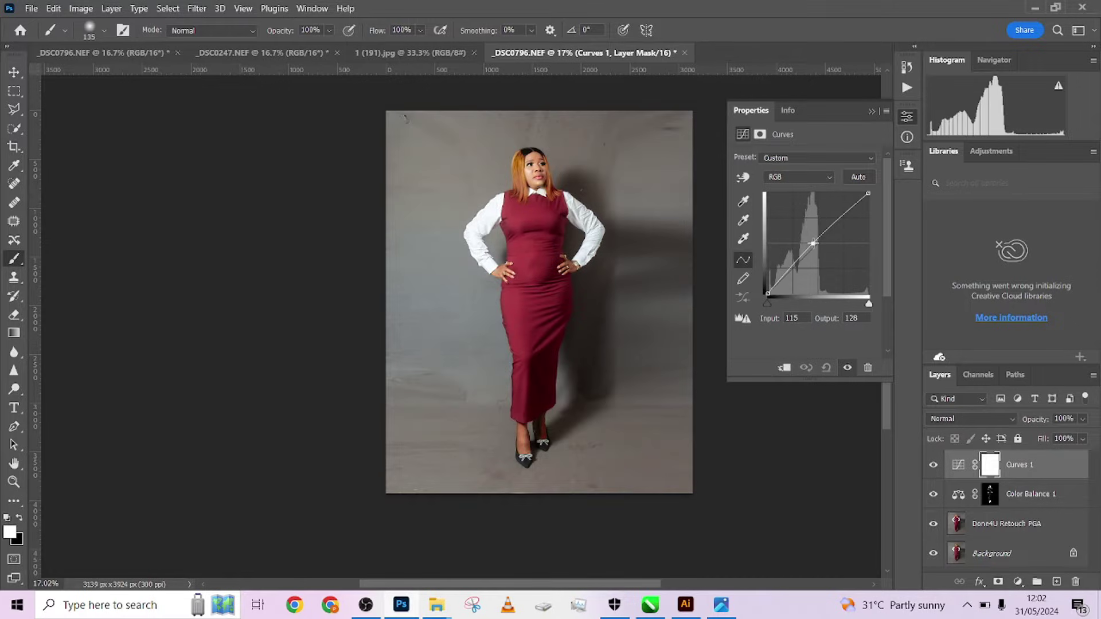
left_click_drag(814, 243, 809, 241)
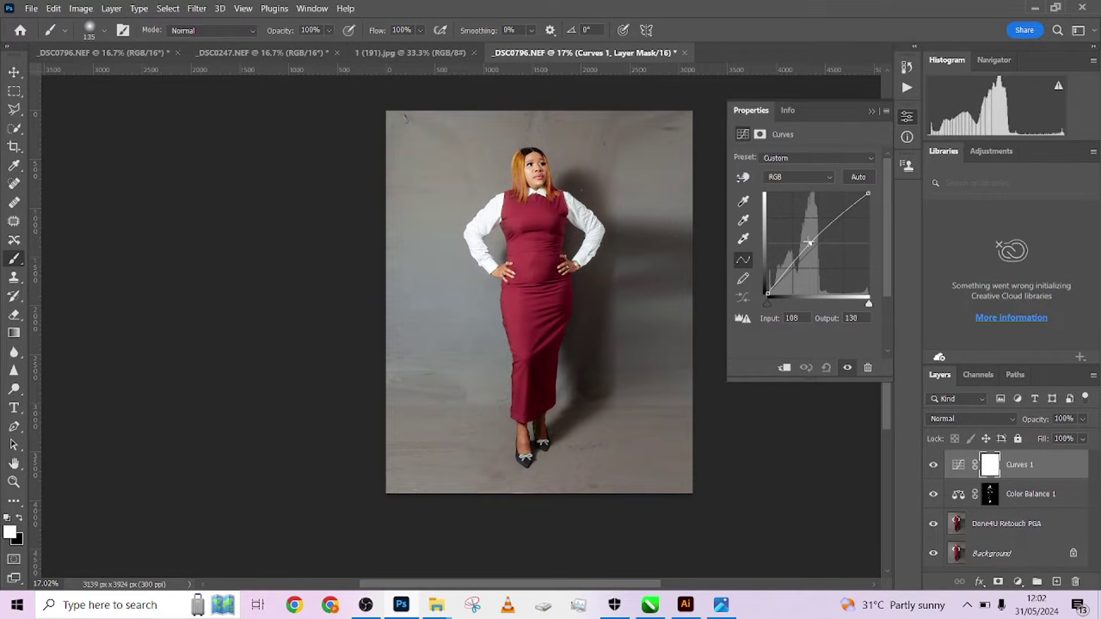
key("ctrl+i")
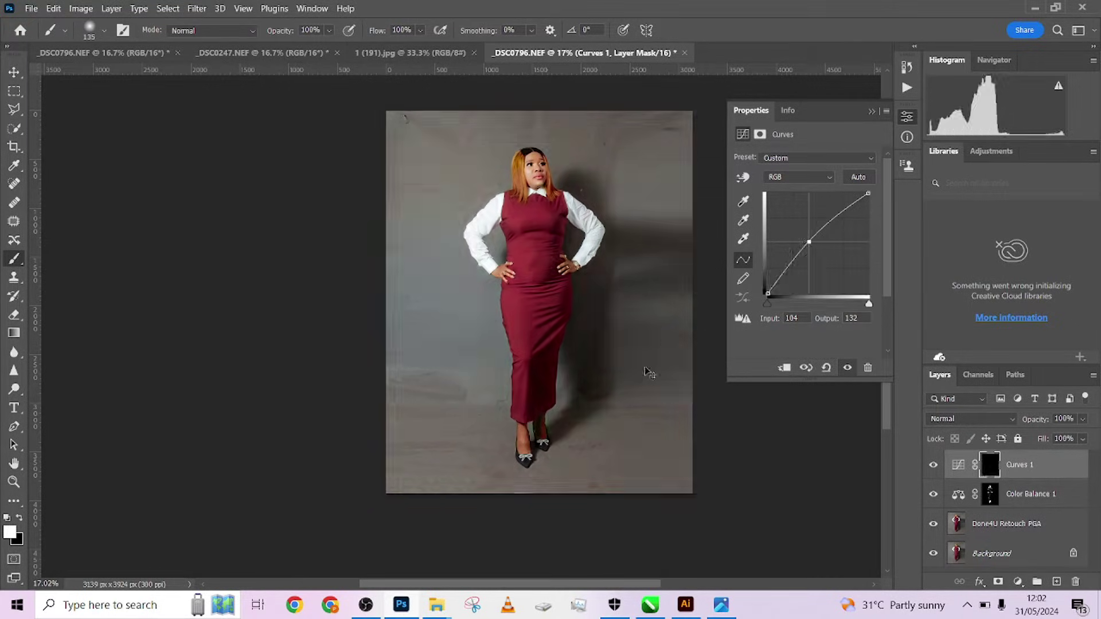
Step: Paint white on the Curves 1 mask over both ankles with a smaller brush
scroll(568, 435, "up", 4)
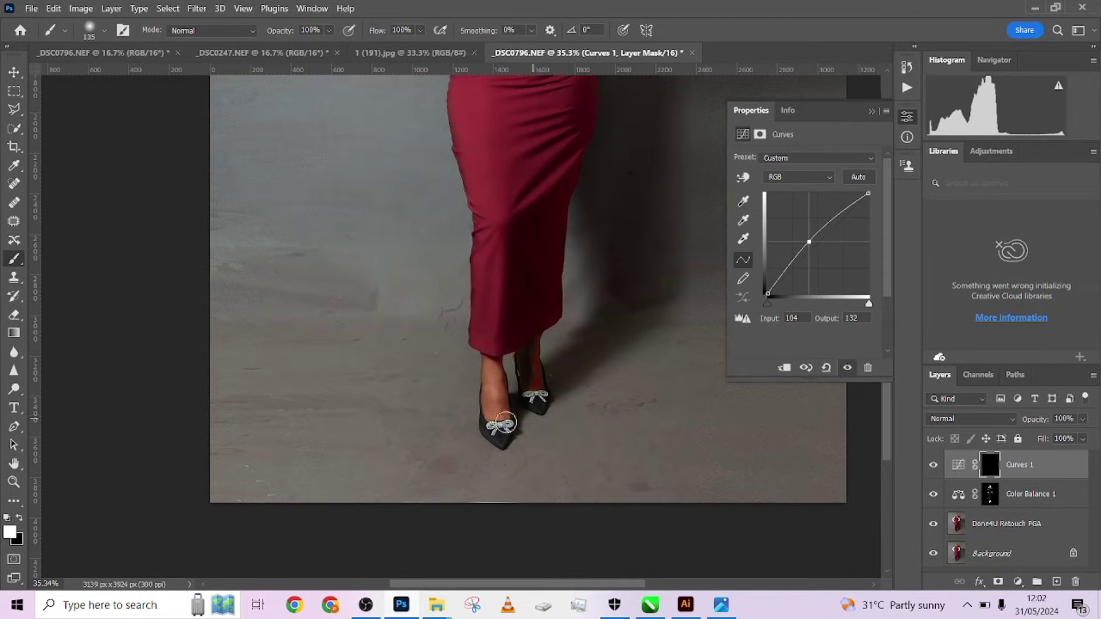
right_click(490, 405, "alt")
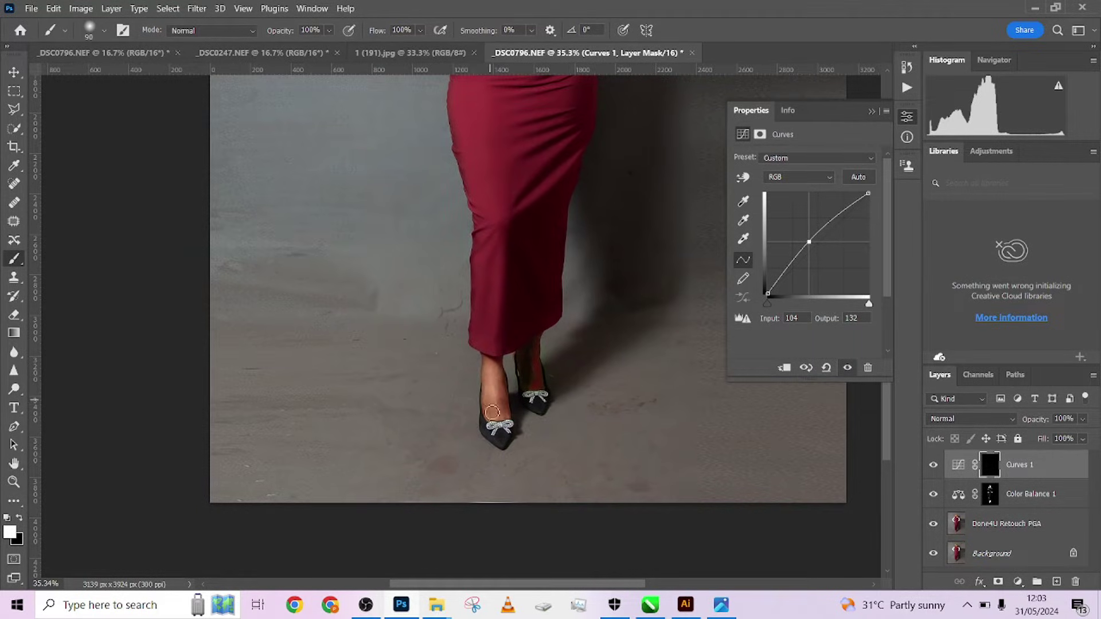
mouse_move(499, 412)
left_mouse_down()
mouse_move(495, 373)
mouse_move(490, 413)
mouse_move(494, 364)
left_mouse_up()
key("x")
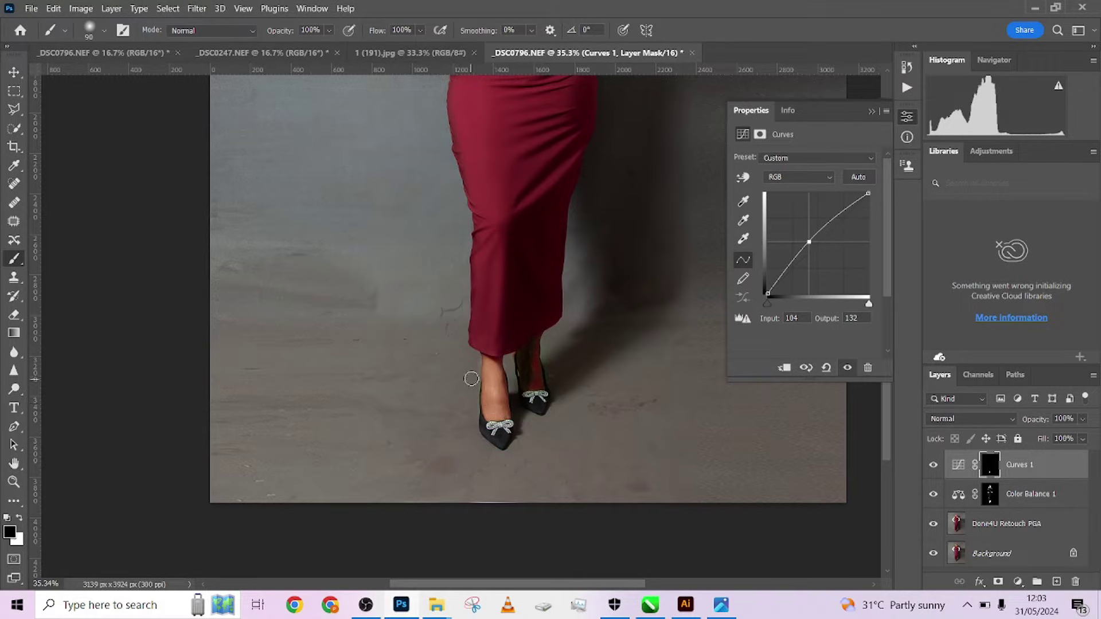
key("x")
left_click_drag(531, 350, 528, 376)
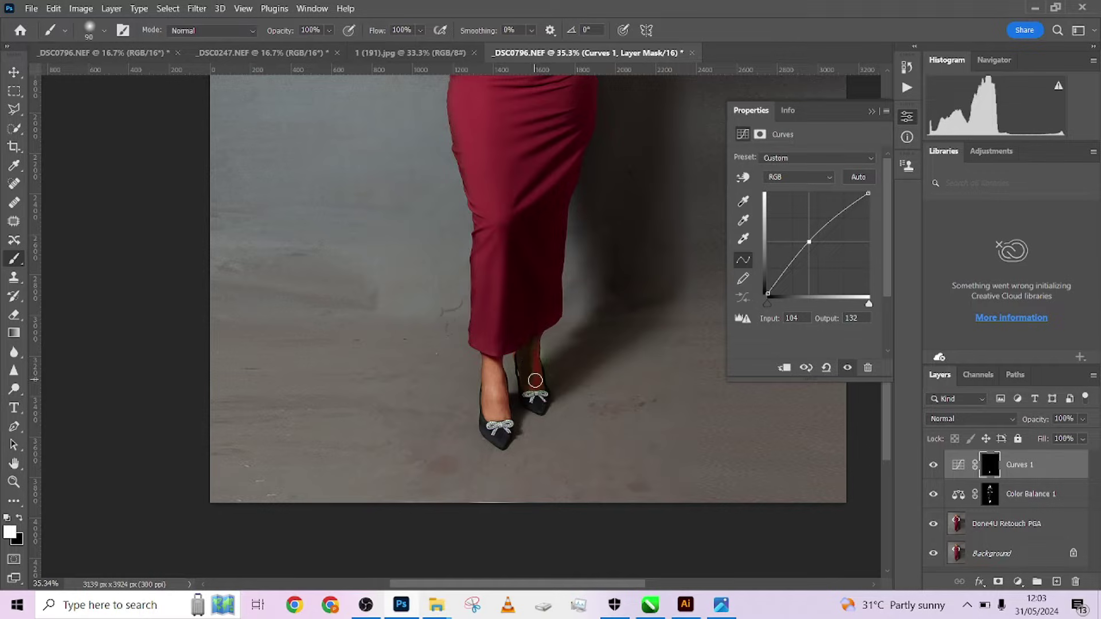
Step: Flatten all layers into a single Background layer
scroll(536, 372, "down", 3)
left_click_drag(547, 353, 530, 430)
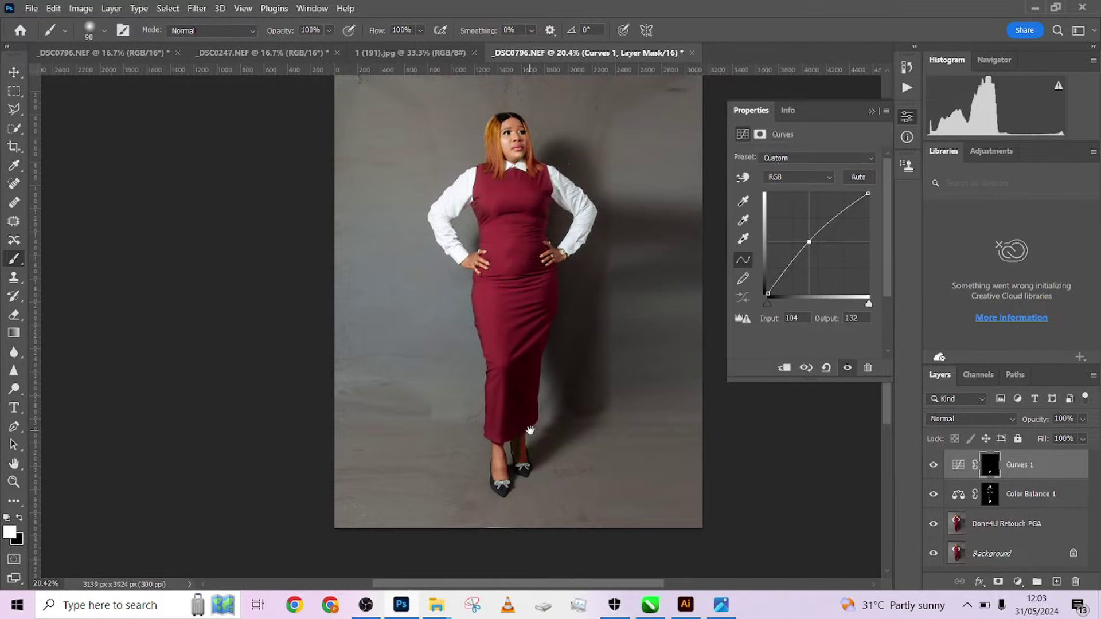
right_click(1004, 548)
left_click(1008, 511)
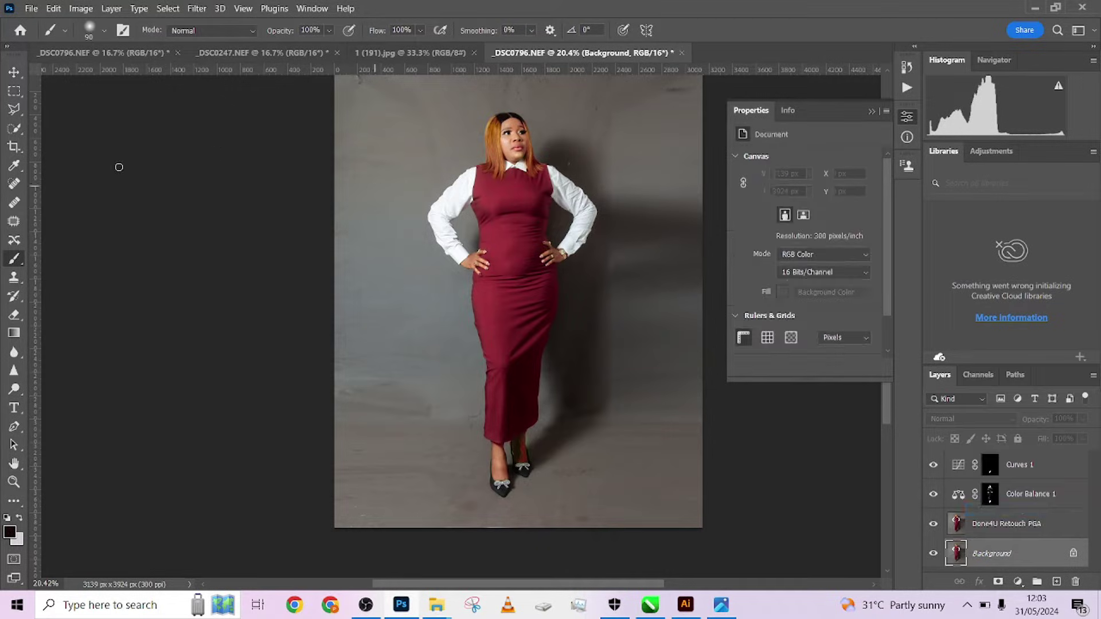
Step: Quick-select the back ankle and feather the selection by 22 px
left_click(14, 131)
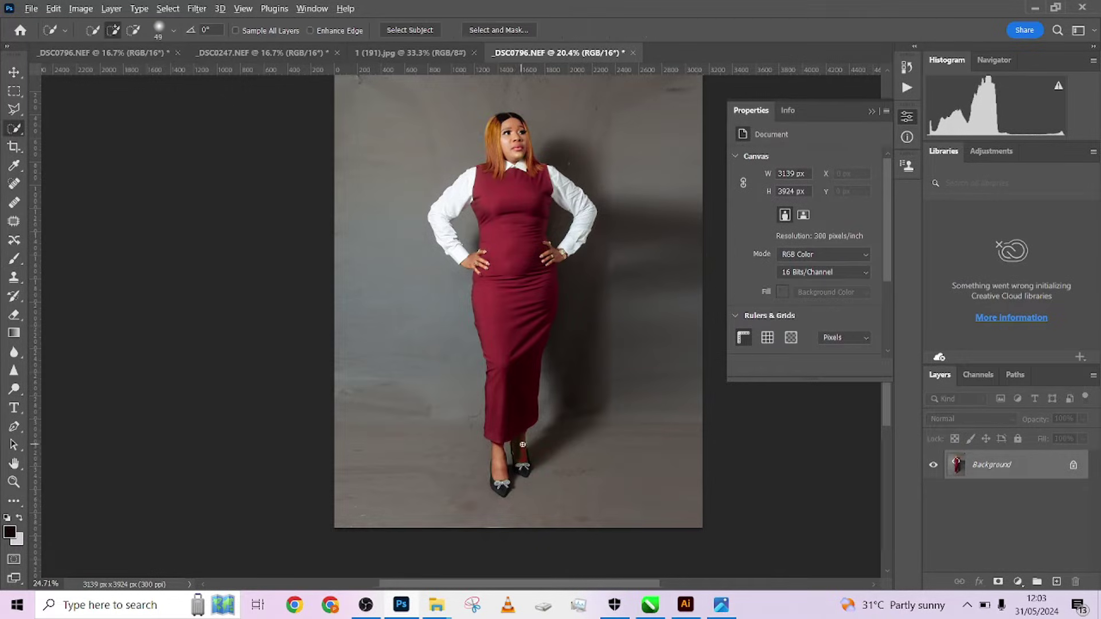
scroll(525, 452, "up", 2)
mouse_move(514, 455)
left_mouse_down()
mouse_move(519, 468)
mouse_move(515, 441)
mouse_move(523, 469)
left_mouse_up()
right_click(514, 472)
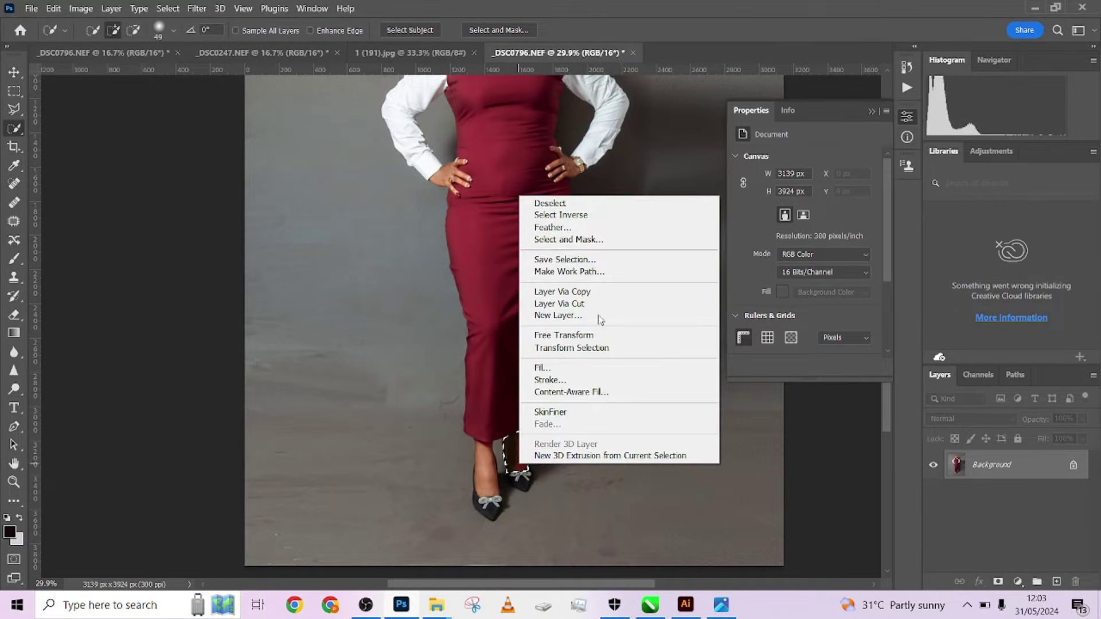
left_click(543, 228)
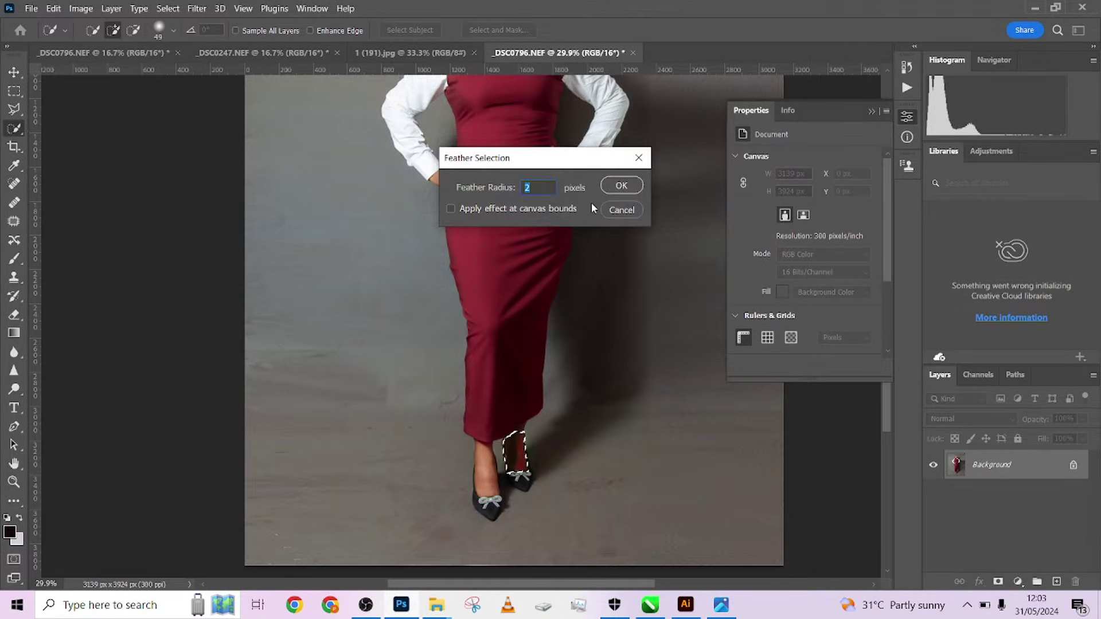
type("22")
left_click(618, 188)
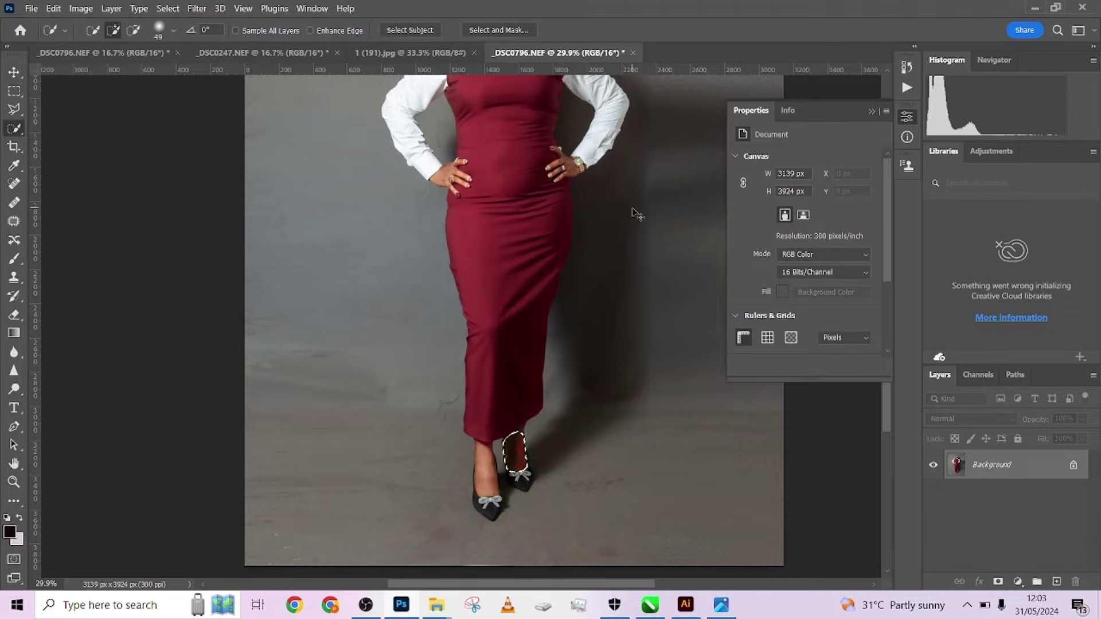
Step: Apply Hue/Saturation with hue -18, saturation -43, lightness +2, then deselect
key("ctrl+u")
left_click_drag(823, 238, 802, 243)
left_click_drag(820, 205, 811, 206)
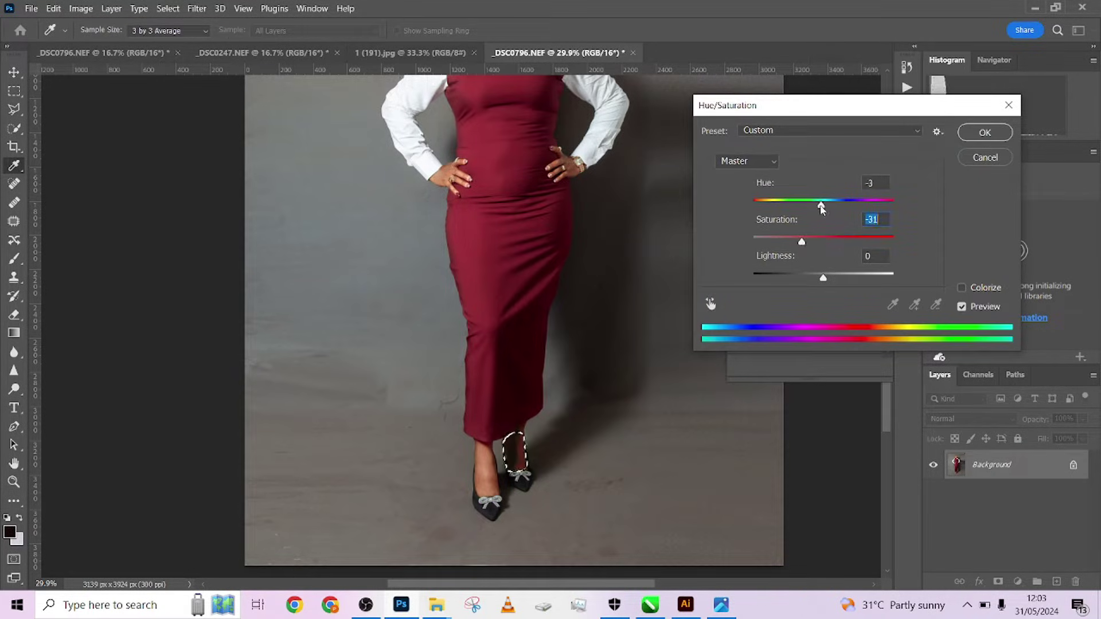
left_click_drag(826, 278, 824, 278)
left_click(794, 244)
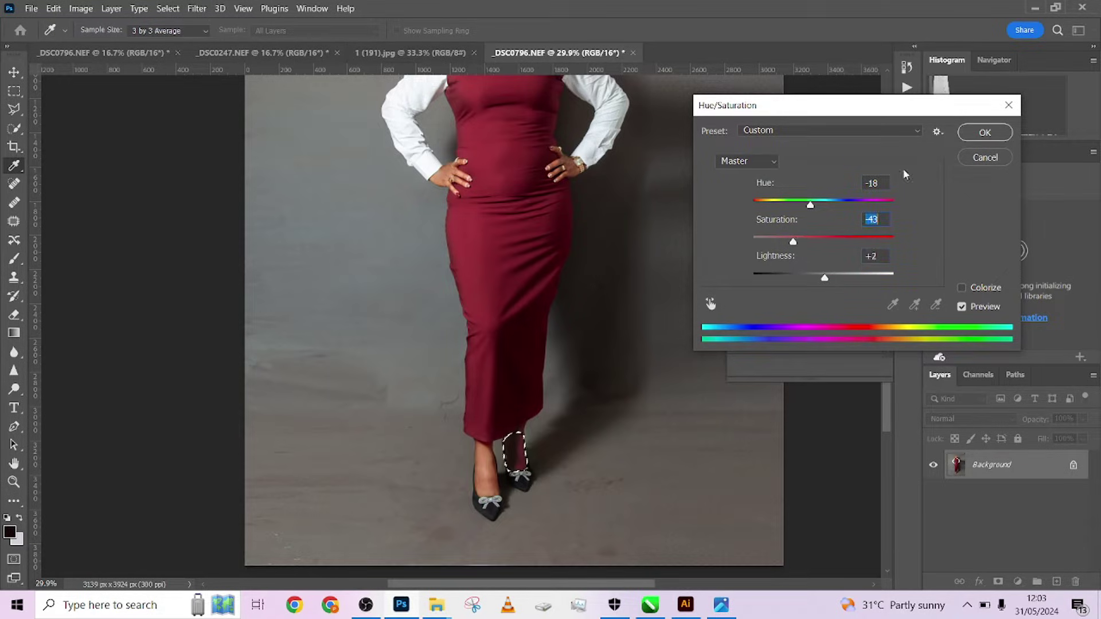
left_click(985, 132)
key("ctrl+d")
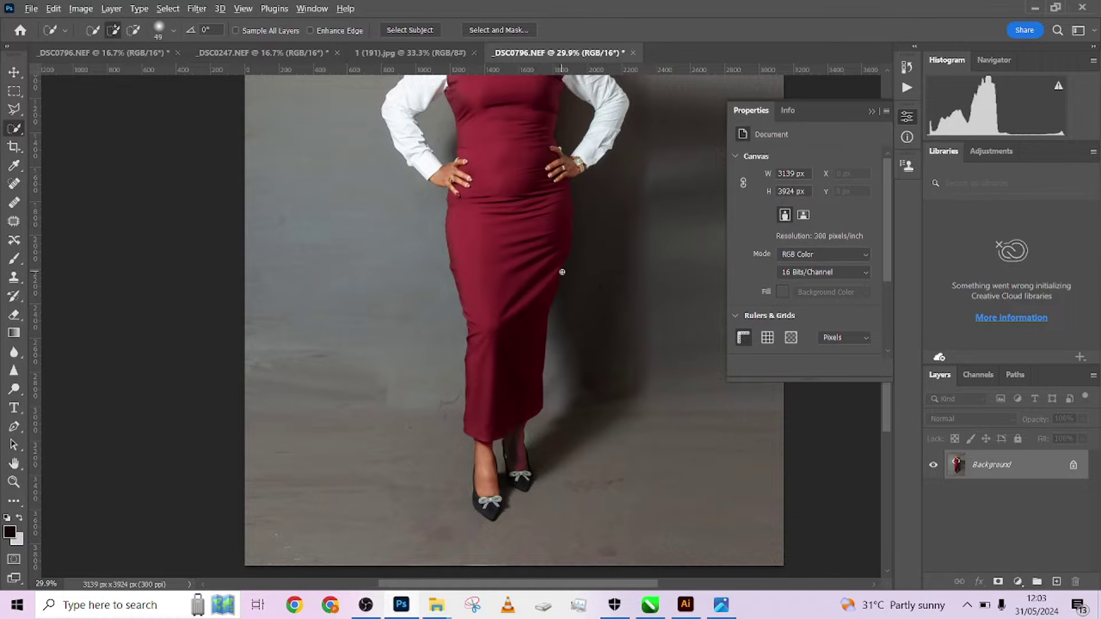
scroll(592, 263, "down", 3)
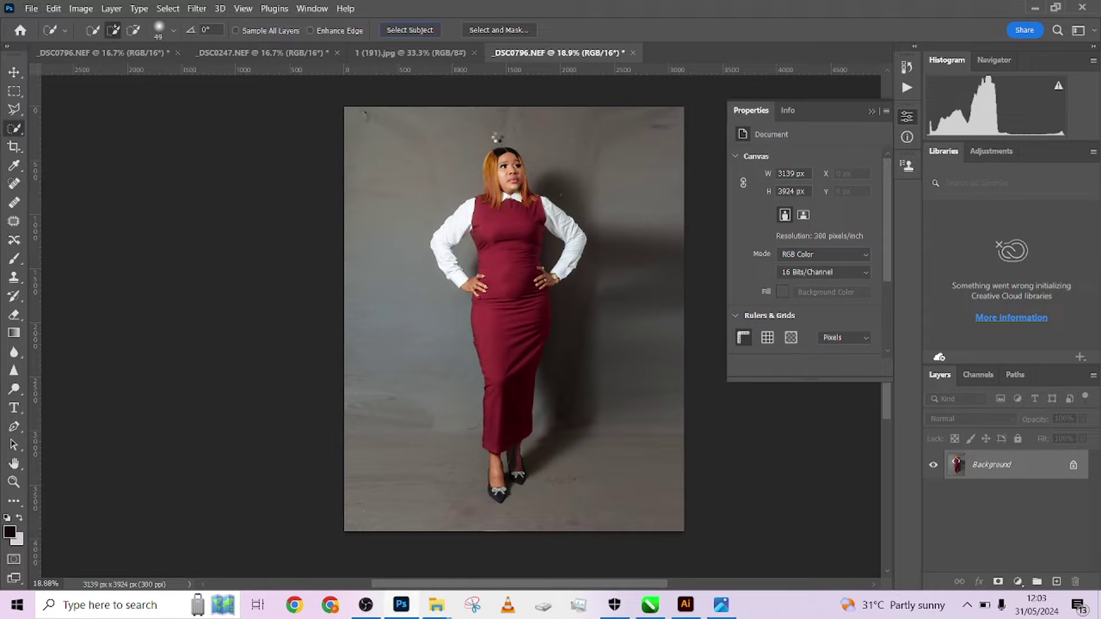
Step: Quick-select the woman and invert the selection to the surrounding backdrop
left_click_drag(498, 135, 488, 321)
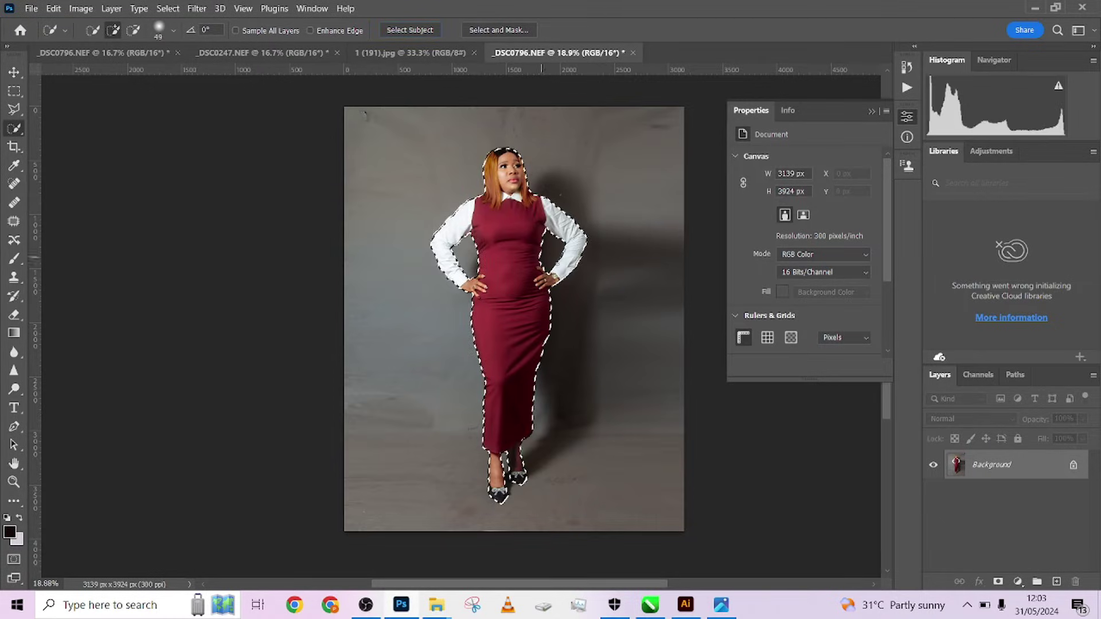
right_click(625, 264)
left_click(627, 282)
scroll(505, 297, "up", 5)
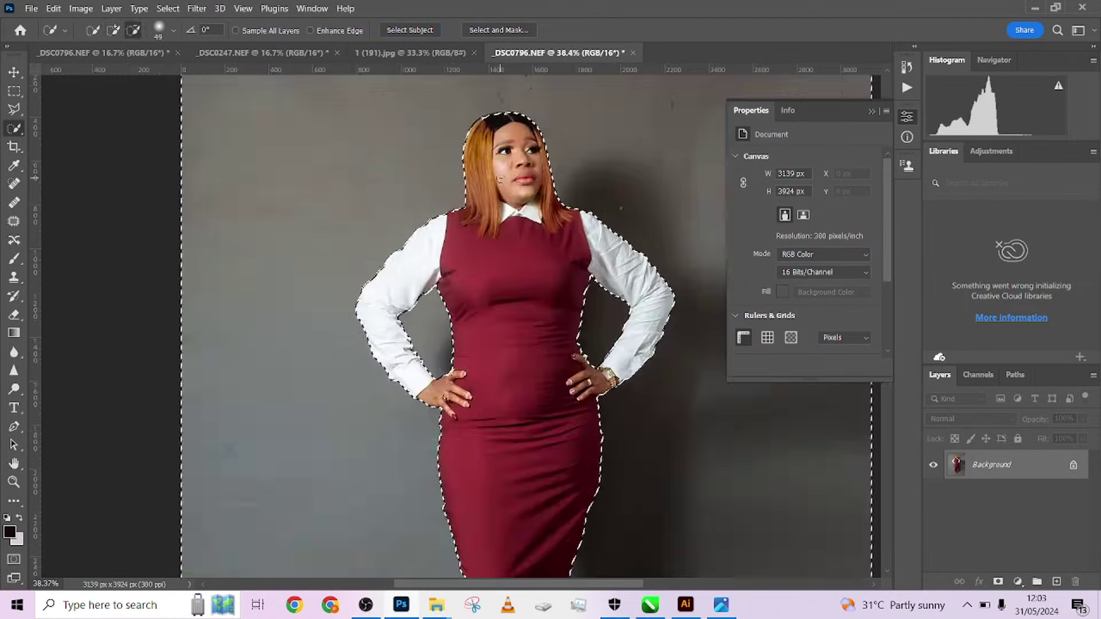
scroll(505, 297, "down", 6)
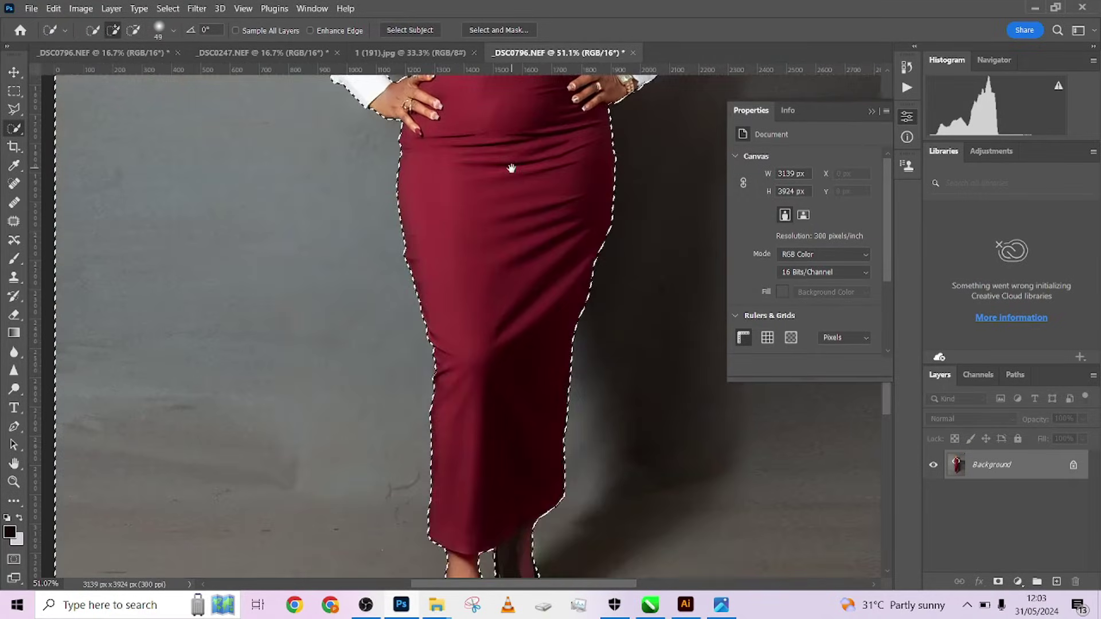
scroll(501, 258, "up", 6)
key("alt")
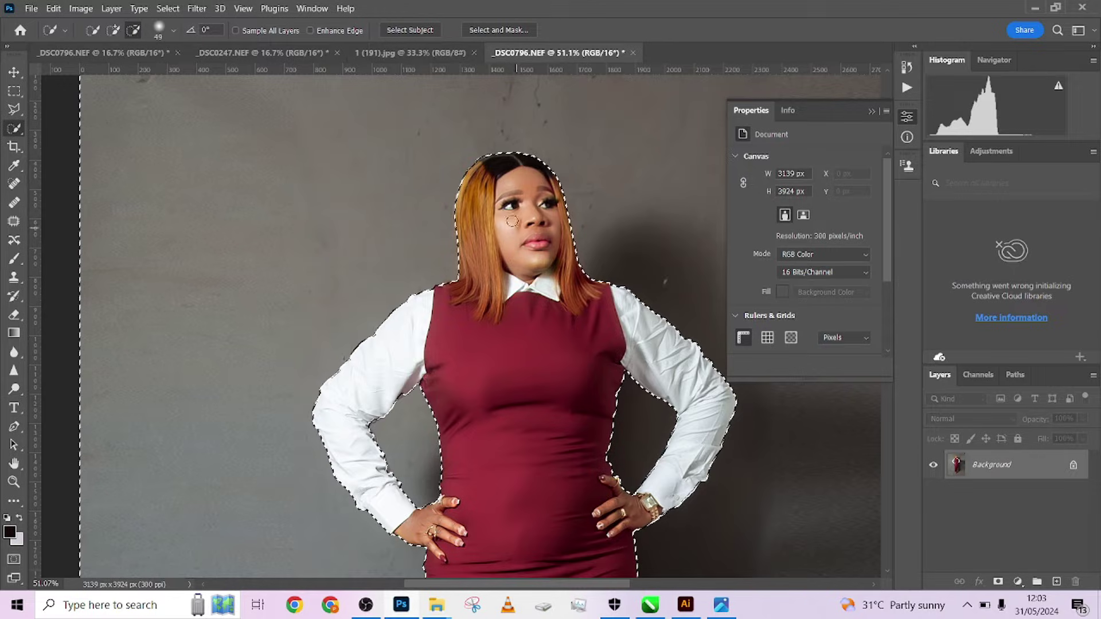
scroll(512, 221, "down", 5)
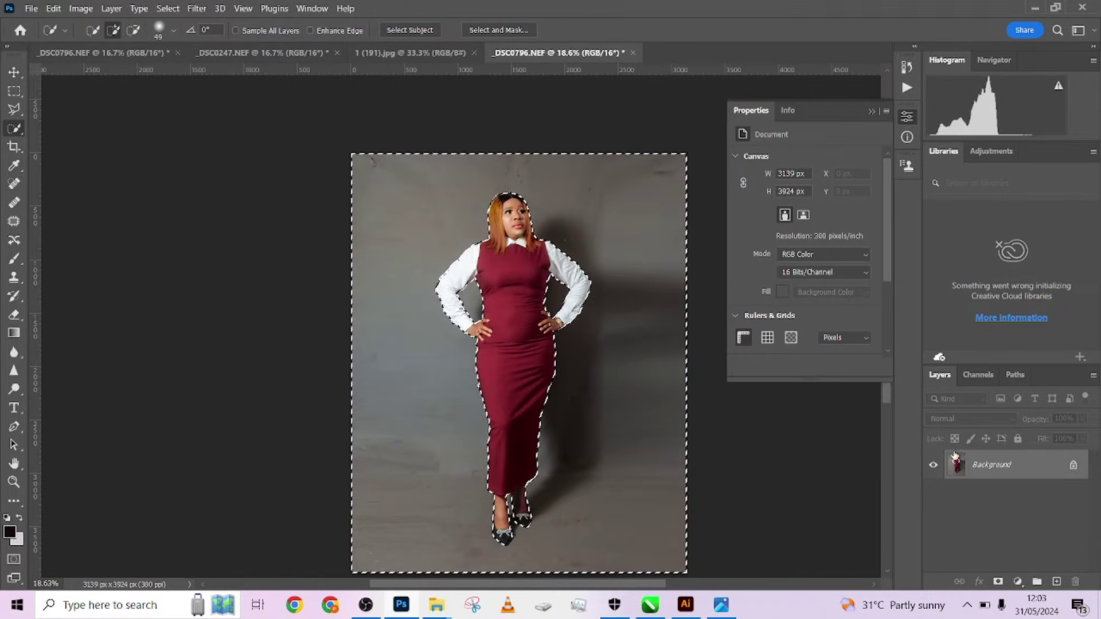
Step: Duplicate the Background layer to create Background copy
left_click_drag(955, 458, 1057, 581)
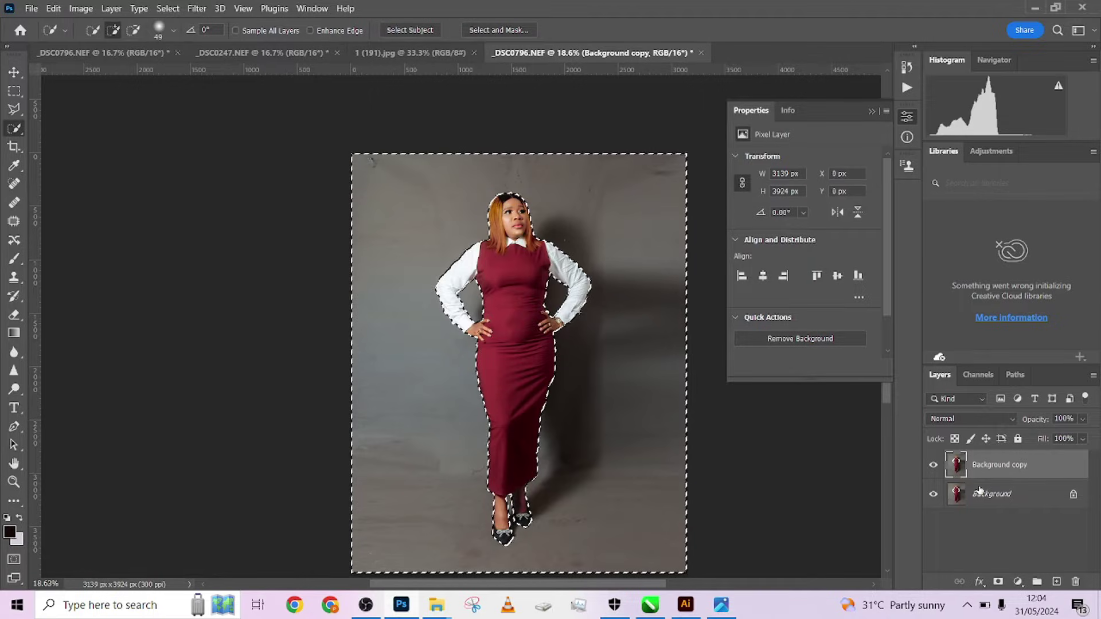
key("ctrl+z")
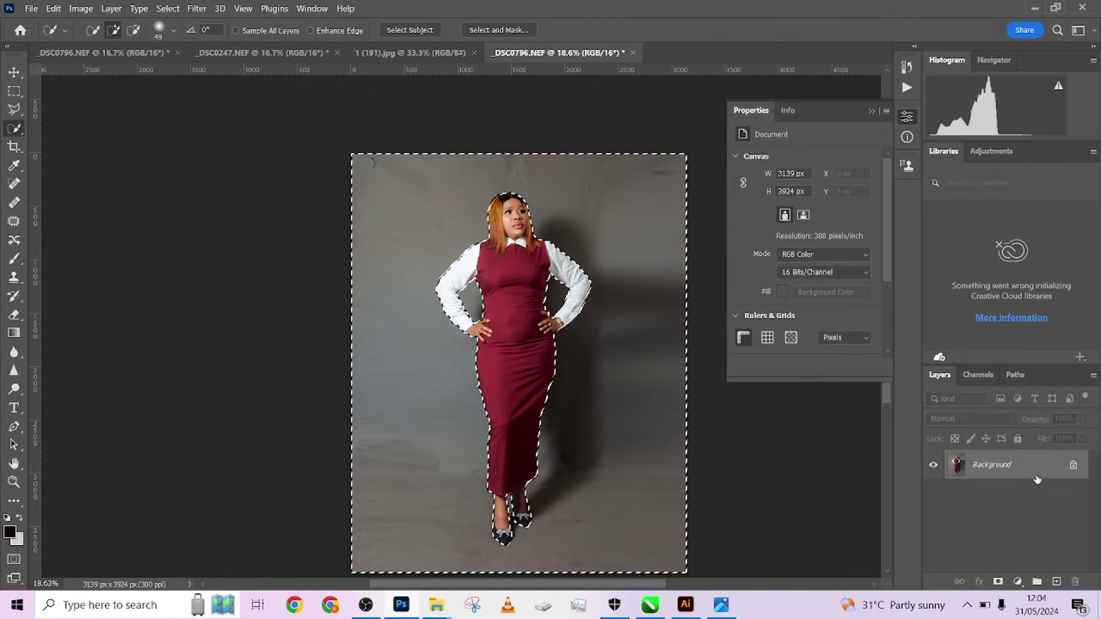
left_click_drag(1037, 480, 1057, 582)
Step: Cut the selected backdrop onto Layer 1 and load Layer 1's outline as a selection
right_click(614, 331)
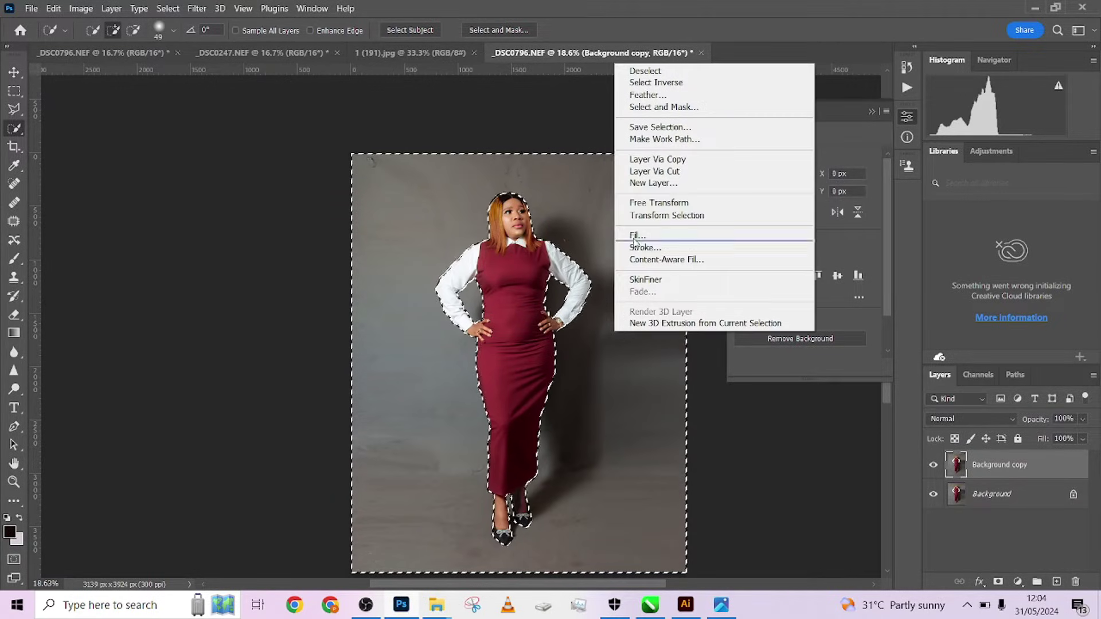
left_click(662, 171)
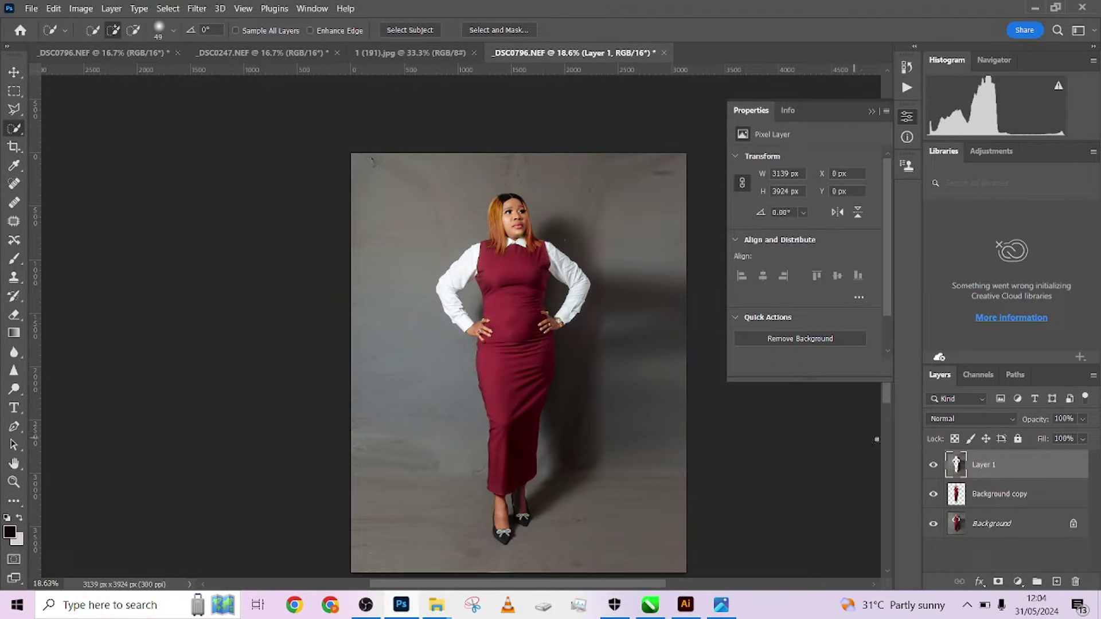
left_click(957, 466, "ctrl")
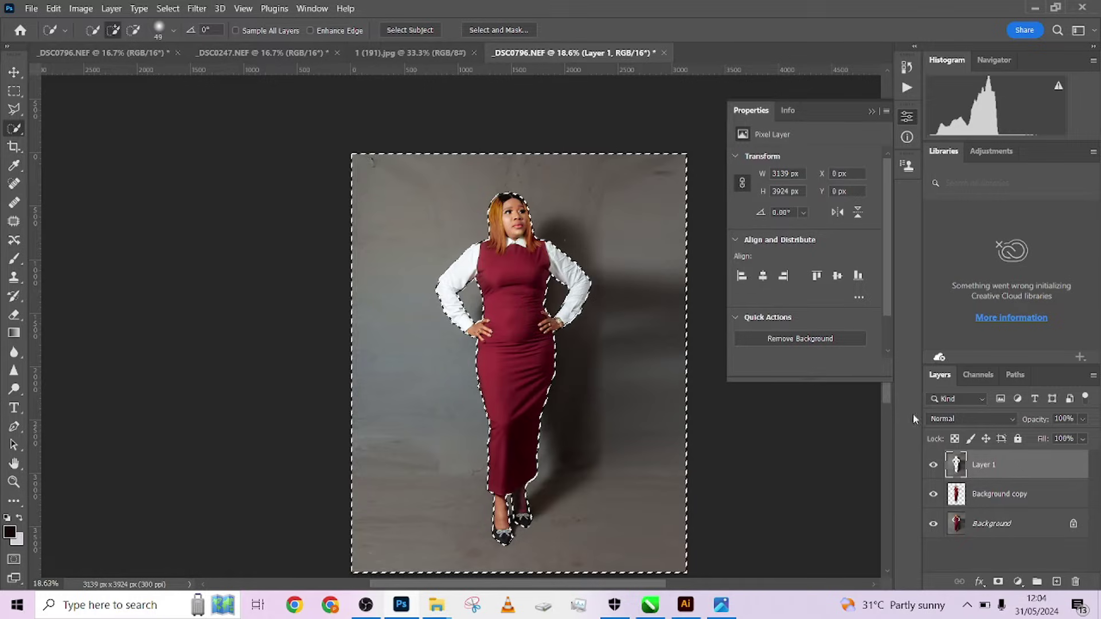
Step: Gaussian-blur the backdrop at about 104 px radius and deselect
left_click(197, 8)
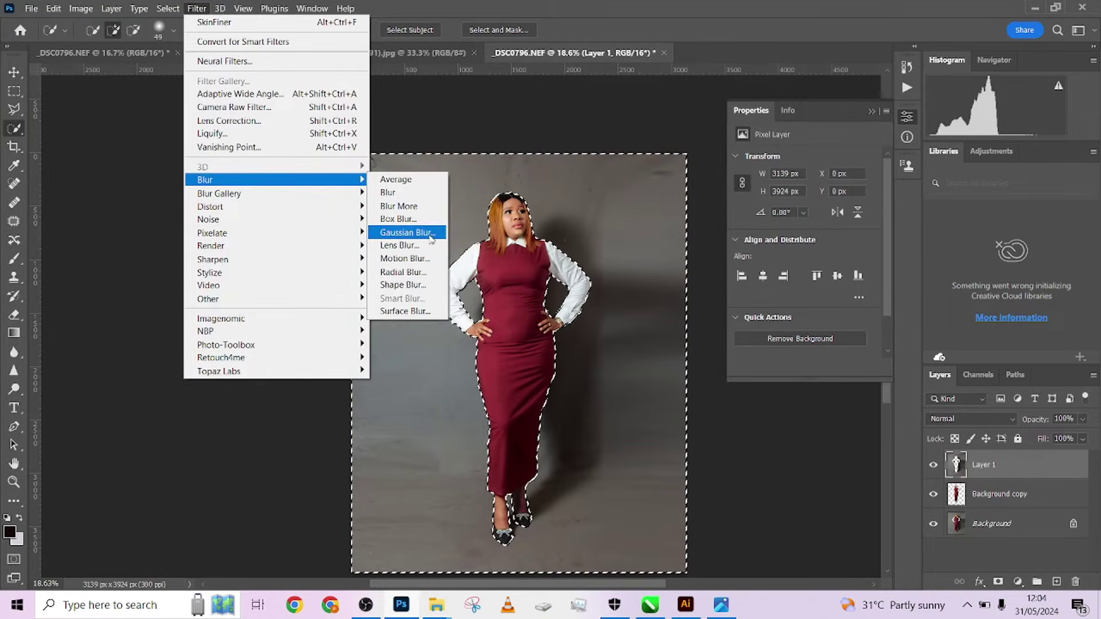
left_click(407, 232)
left_click_drag(742, 388, 853, 398)
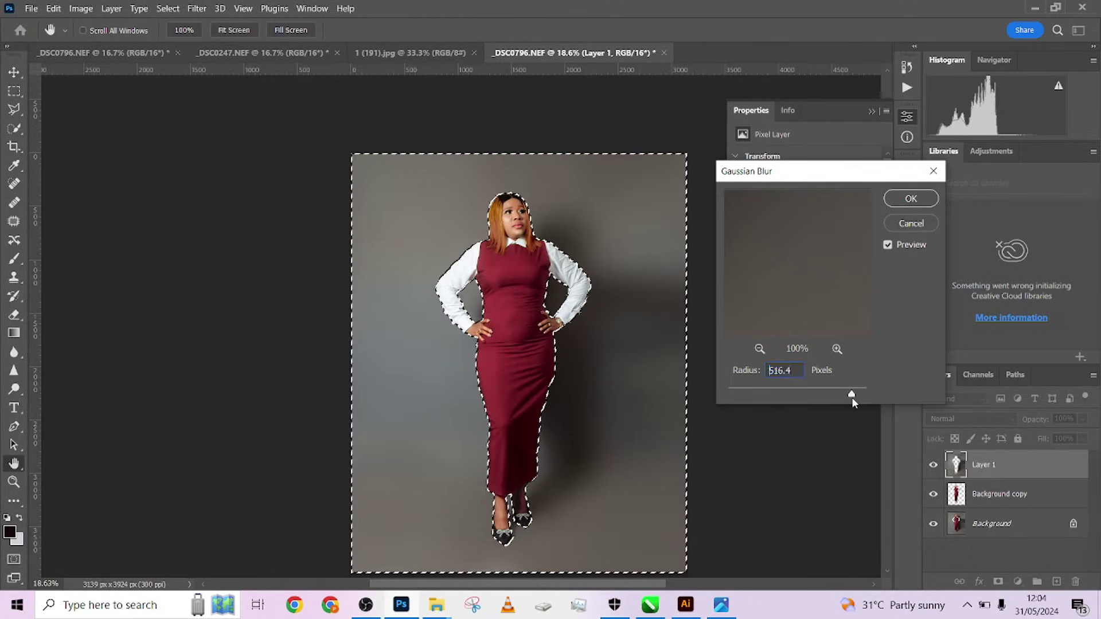
left_click_drag(830, 395, 819, 397)
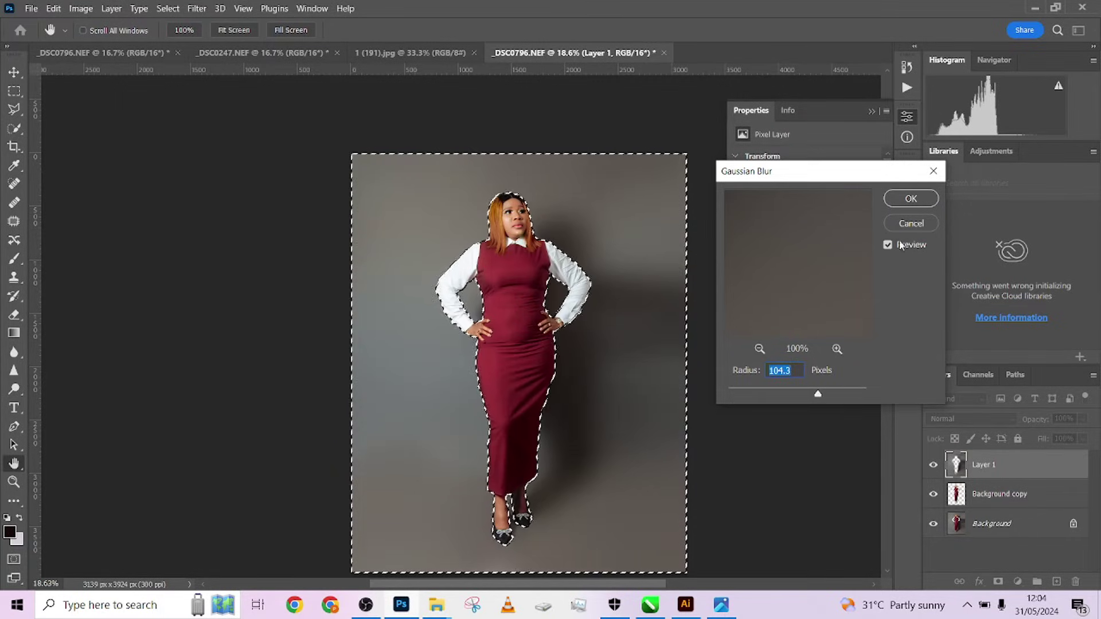
key("Return")
key("w")
key("ctrl+d")
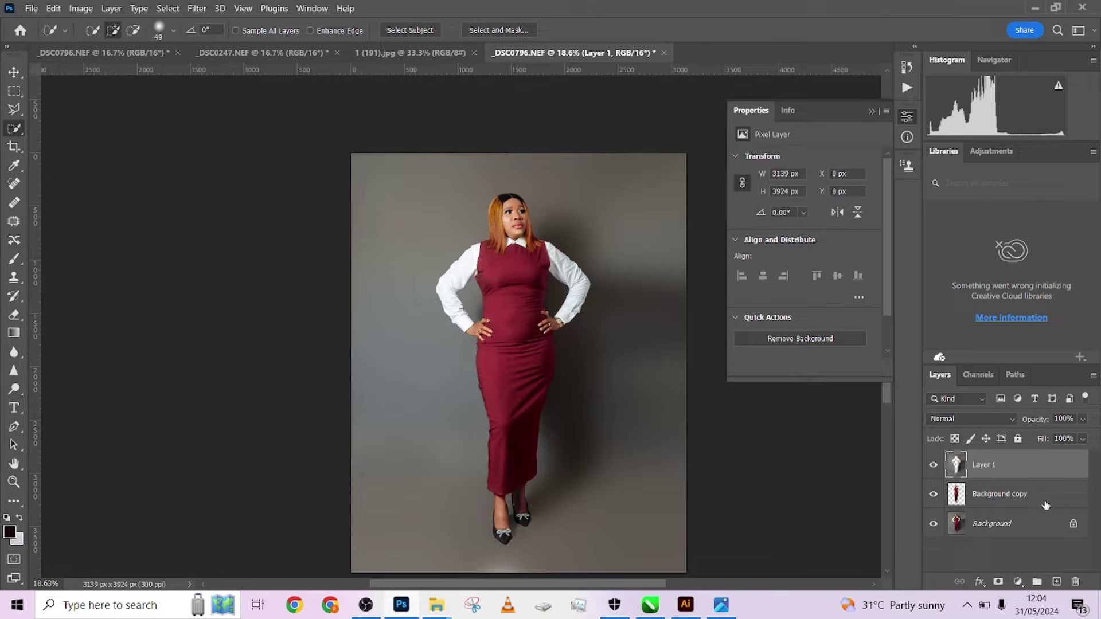
Step: Move Background copy above Layer 1, then bring up the 1 (191).jpg document
left_click_drag(1046, 505, 1041, 471)
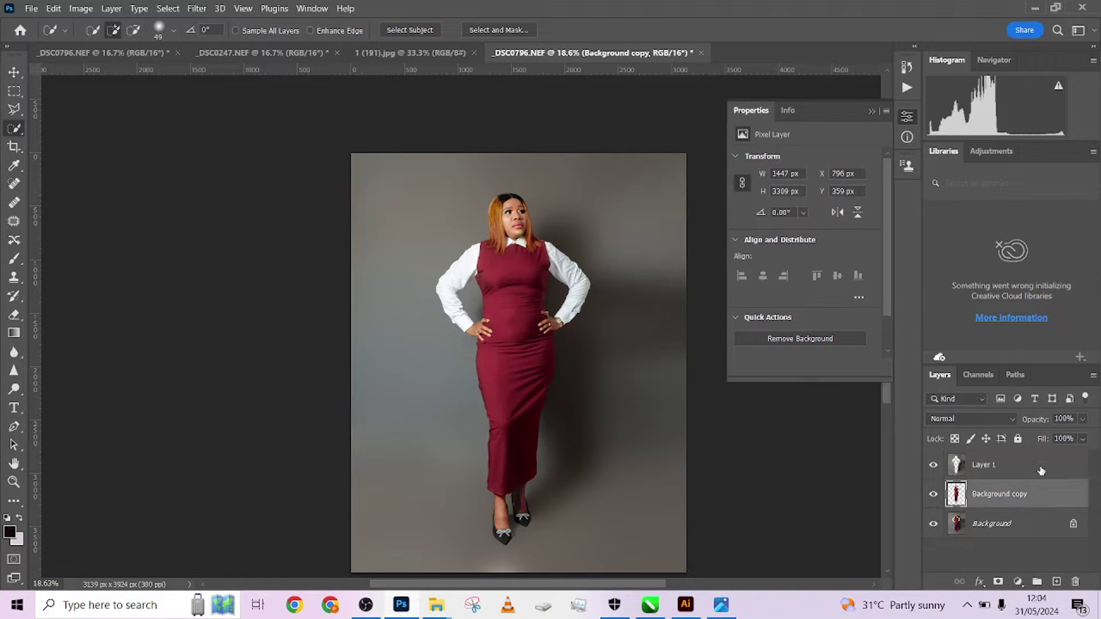
left_click_drag(1053, 509, 1037, 464)
left_click(1036, 505)
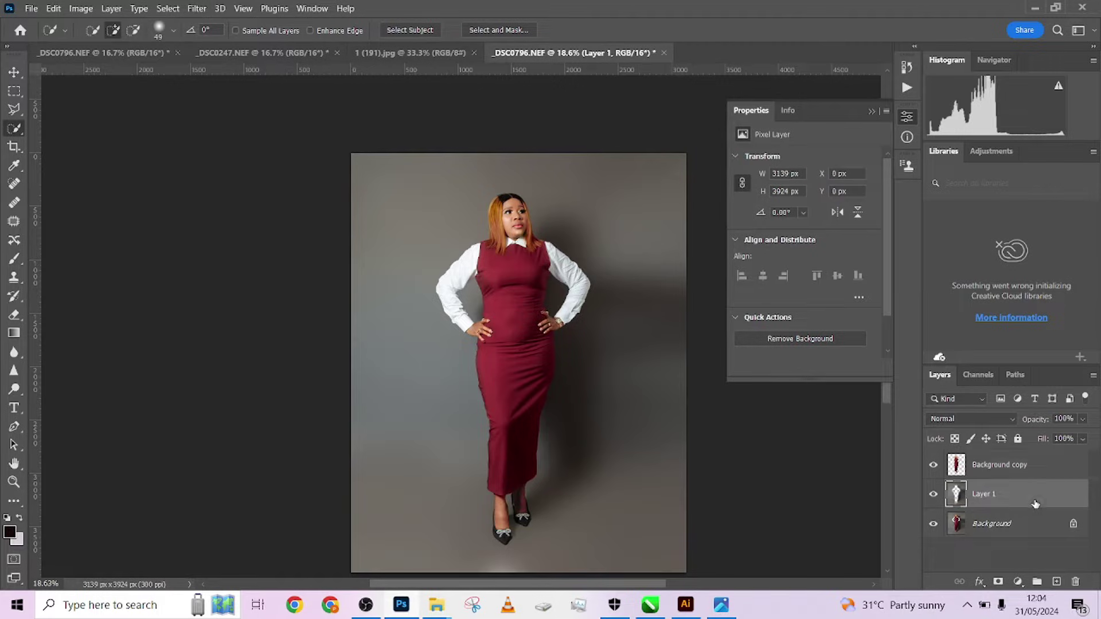
left_click(380, 58)
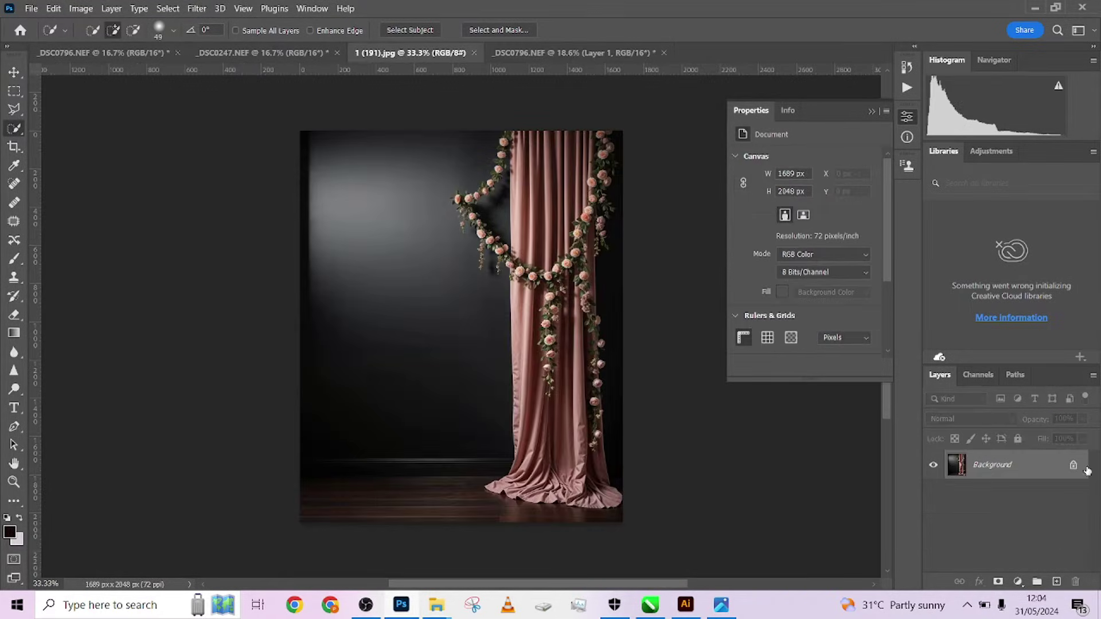
Step: Unlock the curtain image and drag it into the _DSC0796.NEF portrait, accepting the warning
left_click(1074, 467)
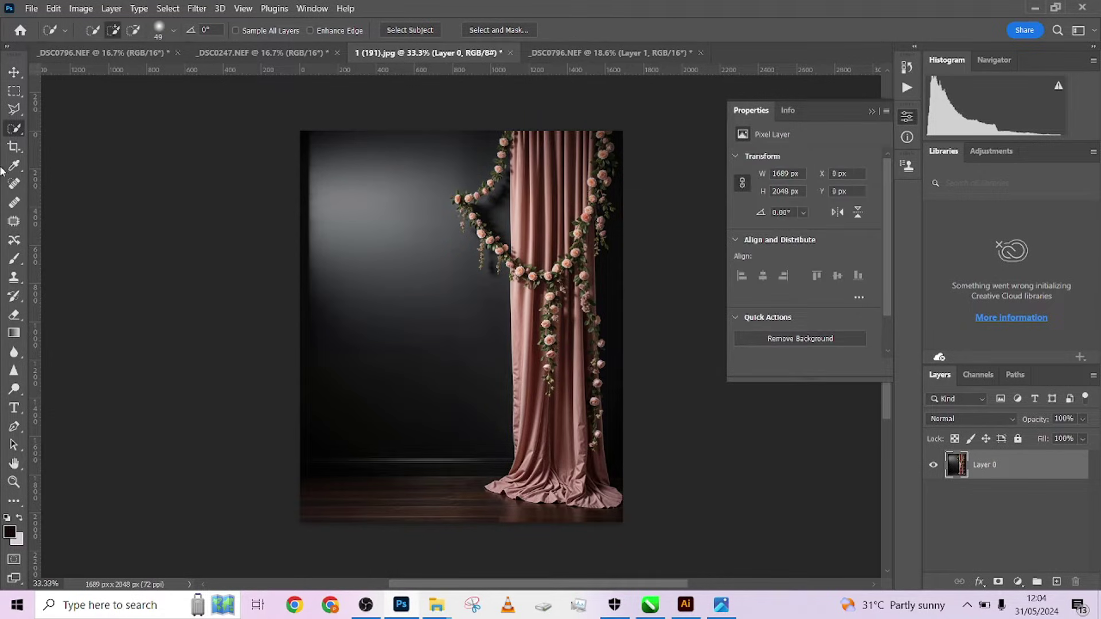
left_click(13, 149)
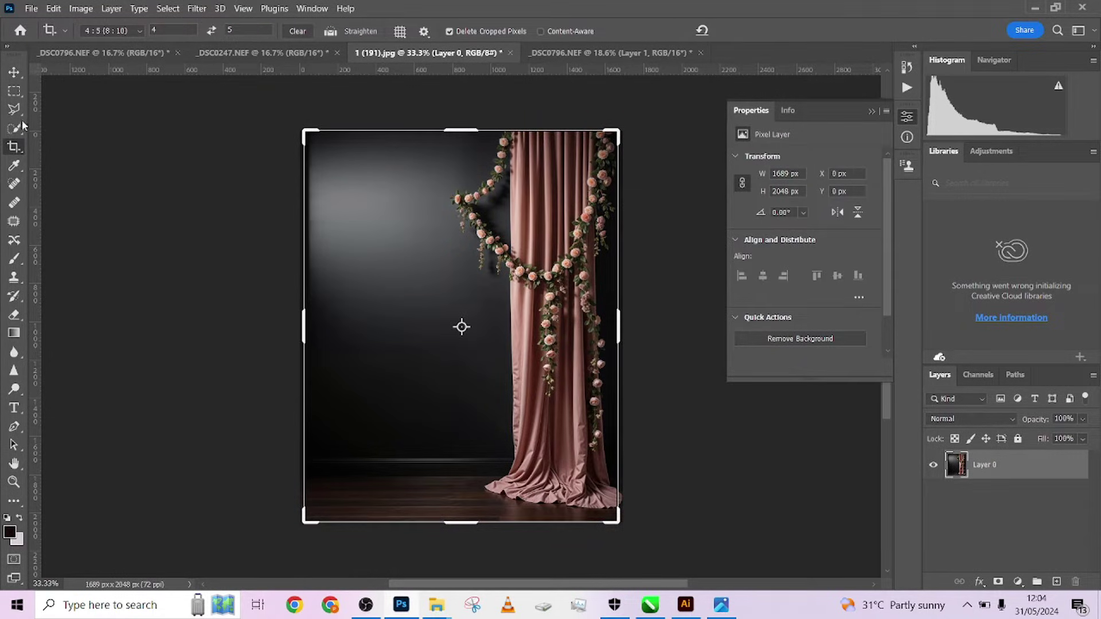
left_click(15, 72)
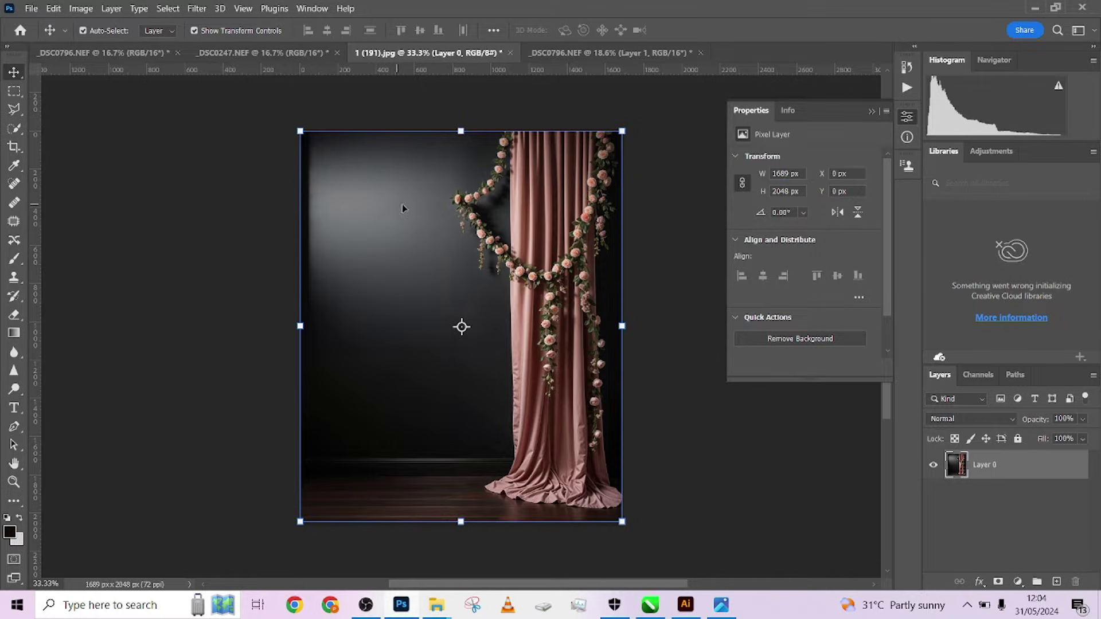
left_click_drag(501, 283, 516, 395)
left_click(503, 276)
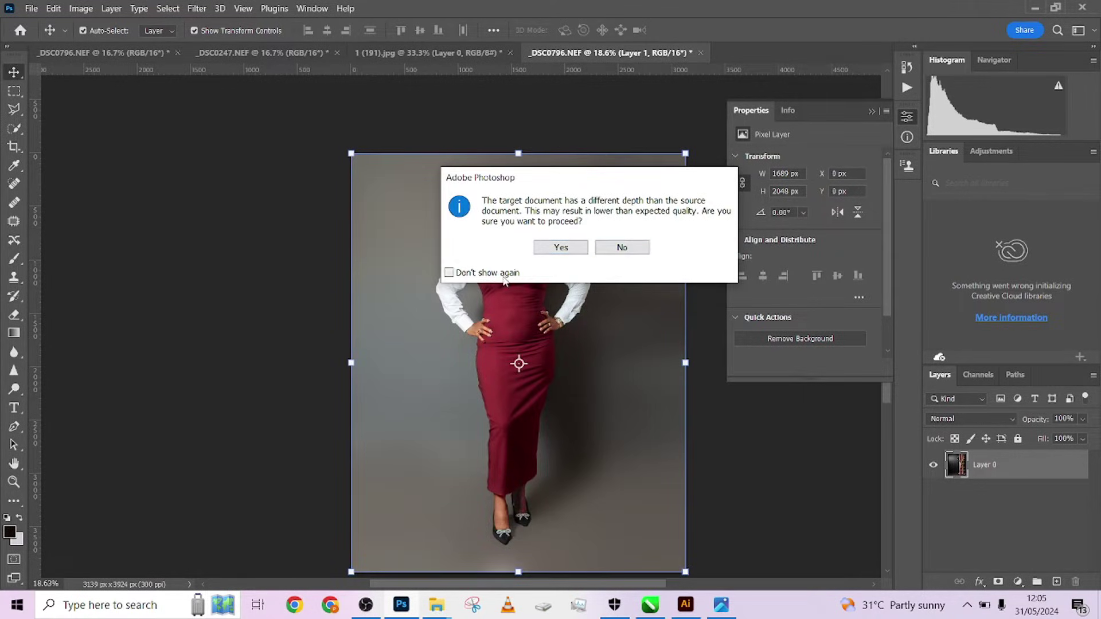
left_click(560, 248)
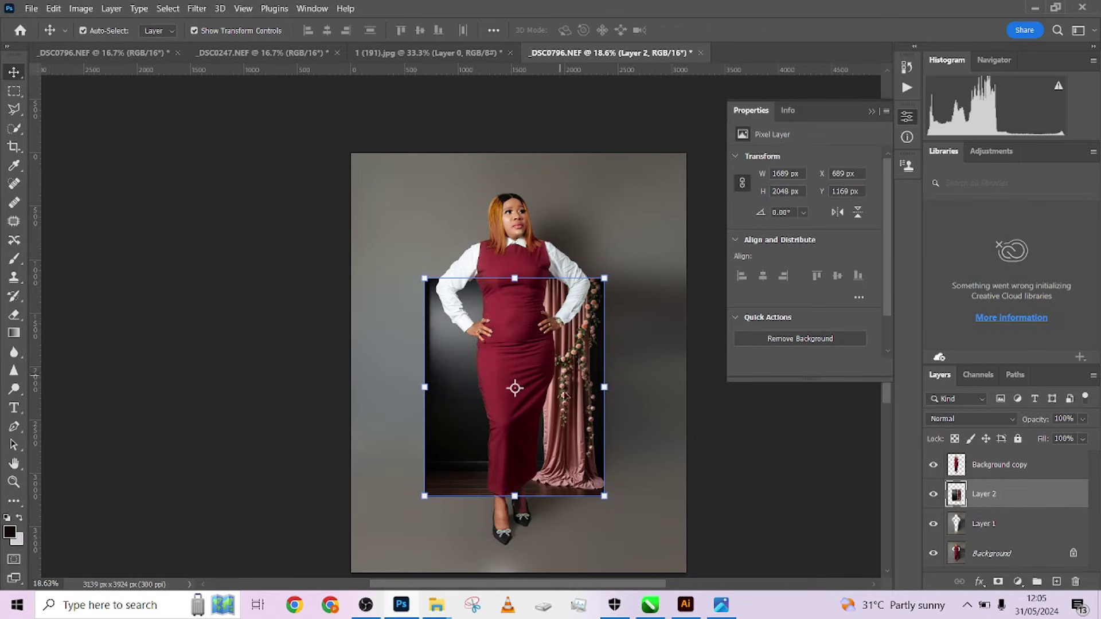
Step: Position the new Layer 2 backdrop higher behind the woman and select it
left_click_drag(565, 396, 566, 322)
left_click_drag(571, 237, 576, 230)
left_click_drag(533, 311, 538, 291)
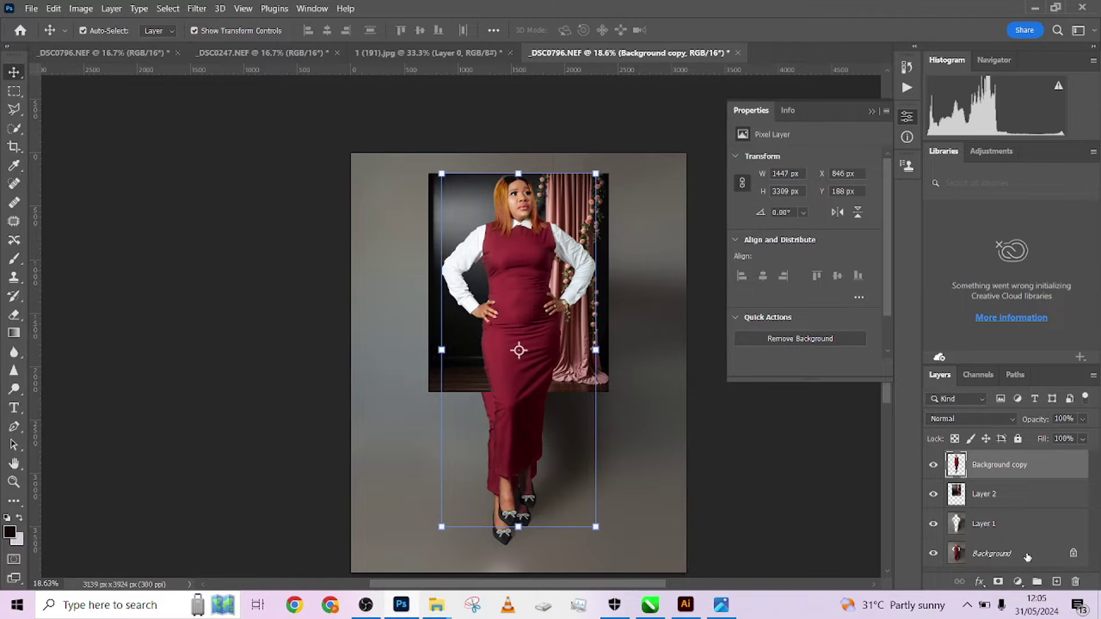
key("ctrl+z")
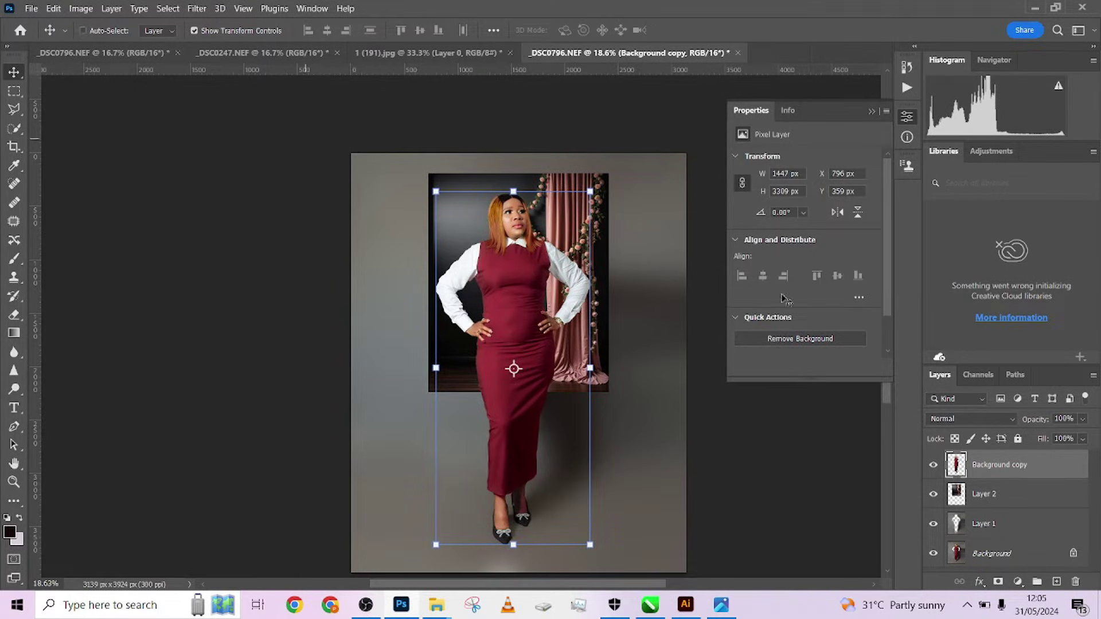
left_click(1025, 497)
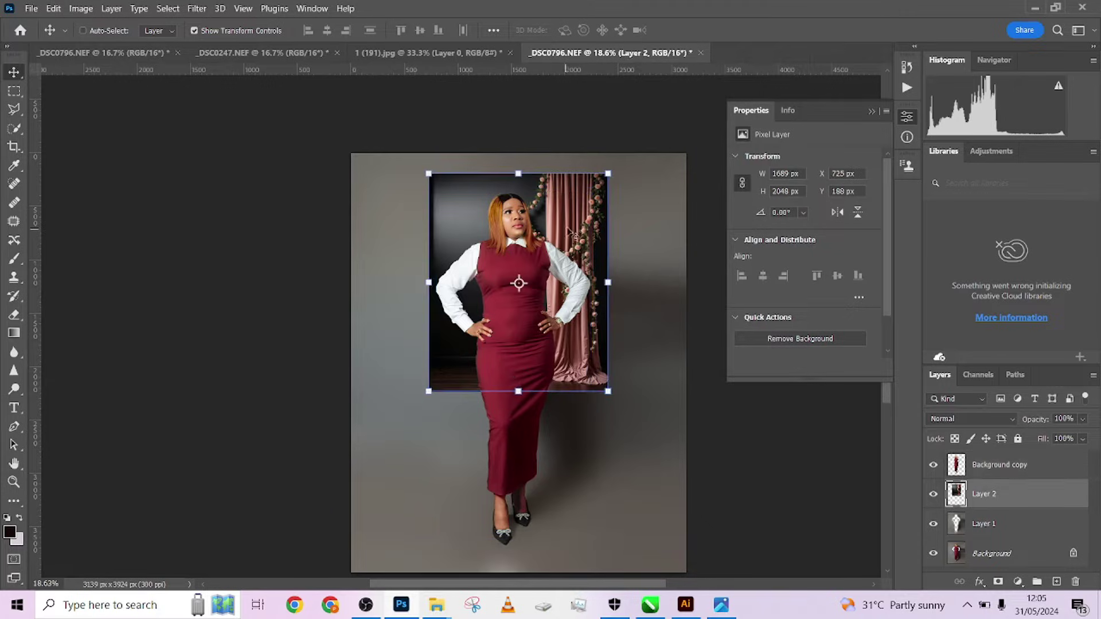
Step: Move the curtain backdrop up and enlarge it to about 192% to cover the canvas
left_click_drag(573, 222, 580, 209)
scroll(587, 306, "down", 3)
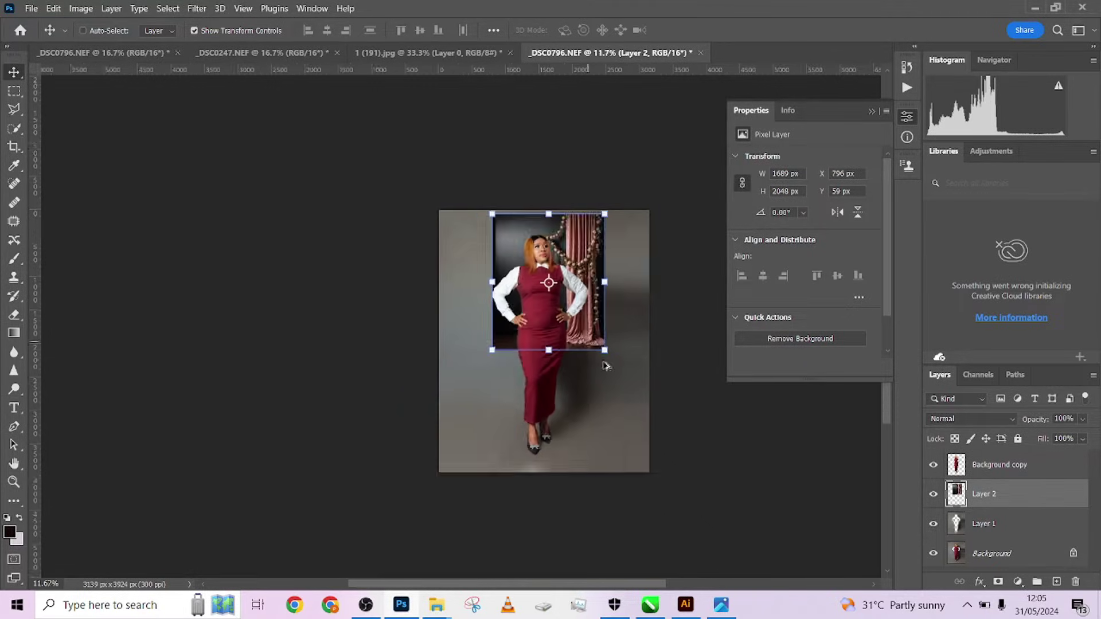
left_click_drag(605, 351, 675, 436)
left_click_drag(619, 383, 621, 409)
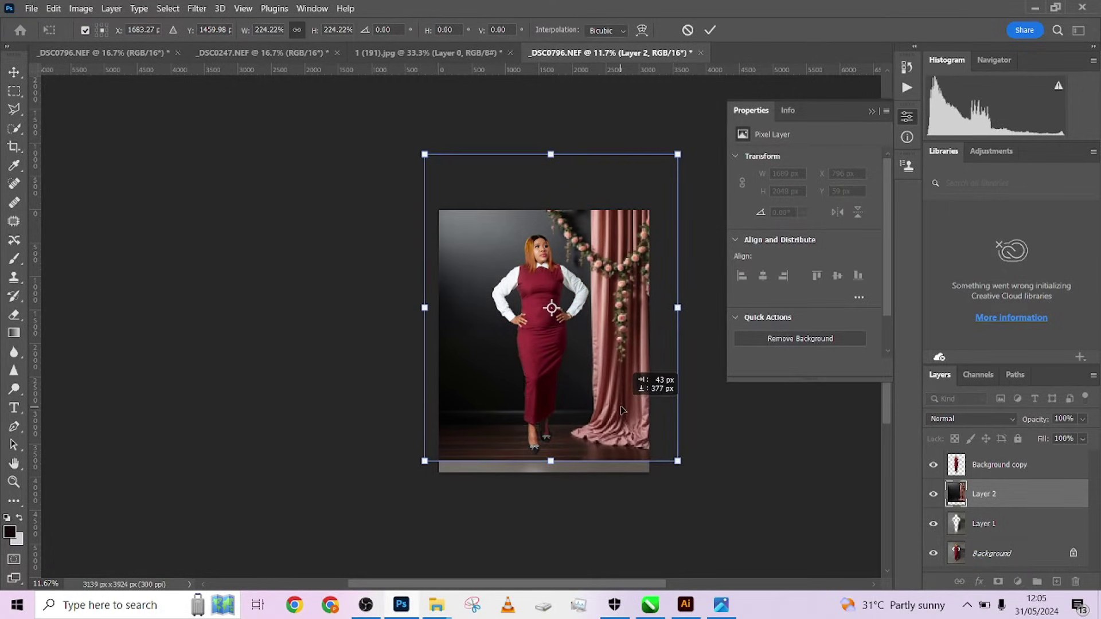
left_click_drag(683, 463, 651, 429)
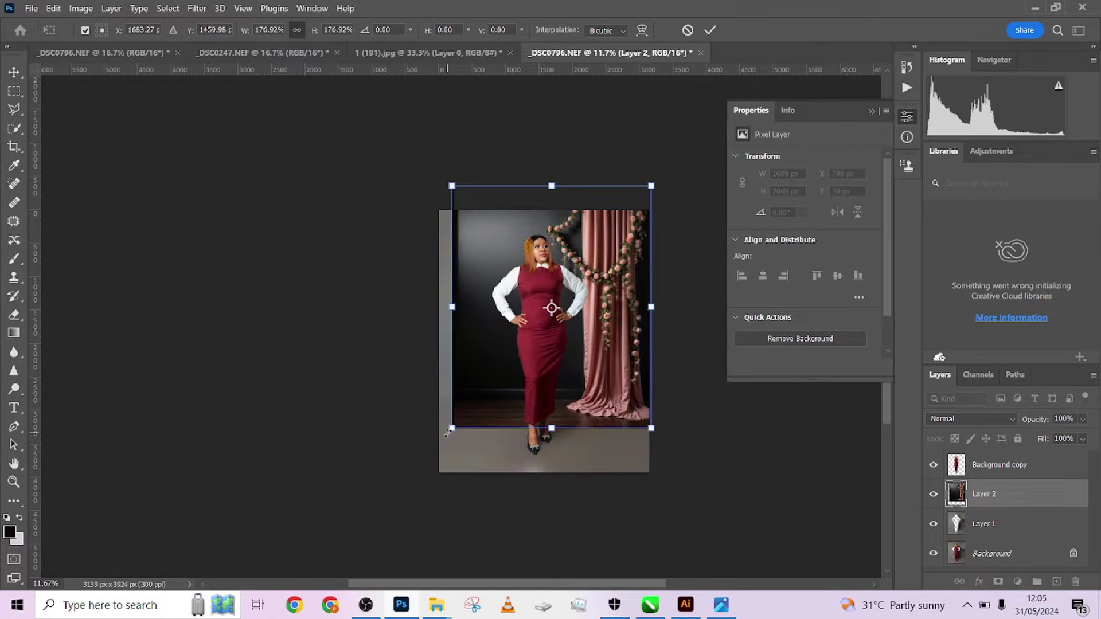
left_click_drag(448, 434, 431, 455)
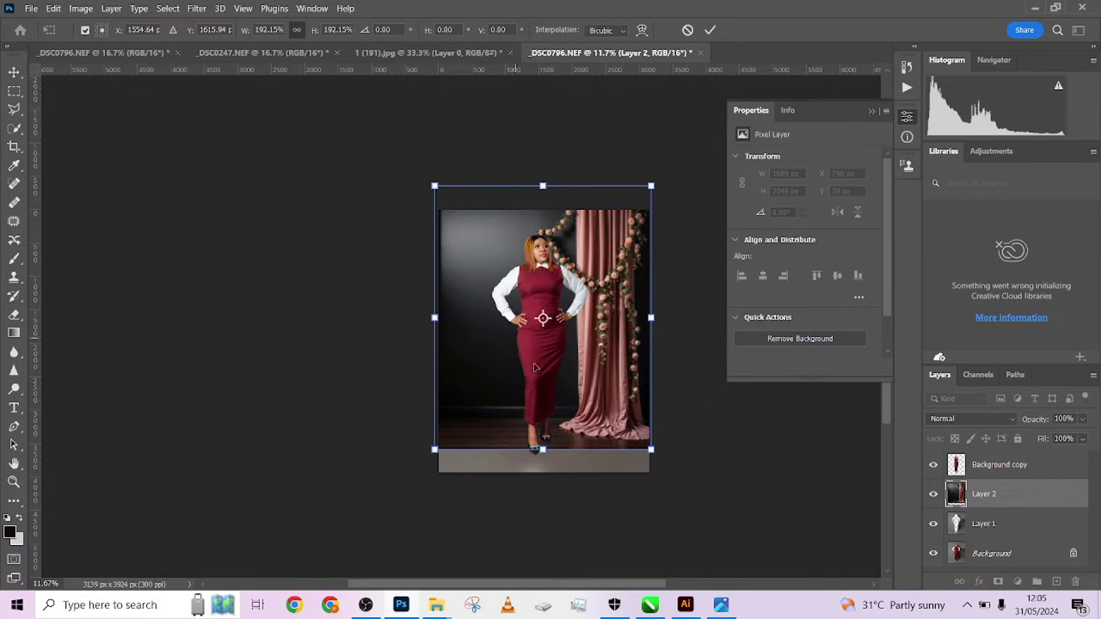
Step: Fine-tune the backdrop to about 185% (3130 × 3796 px), shifted right, and commit
left_click_drag(534, 367, 538, 365)
left_click_drag(652, 450, 665, 458)
left_click_drag(509, 412, 511, 400)
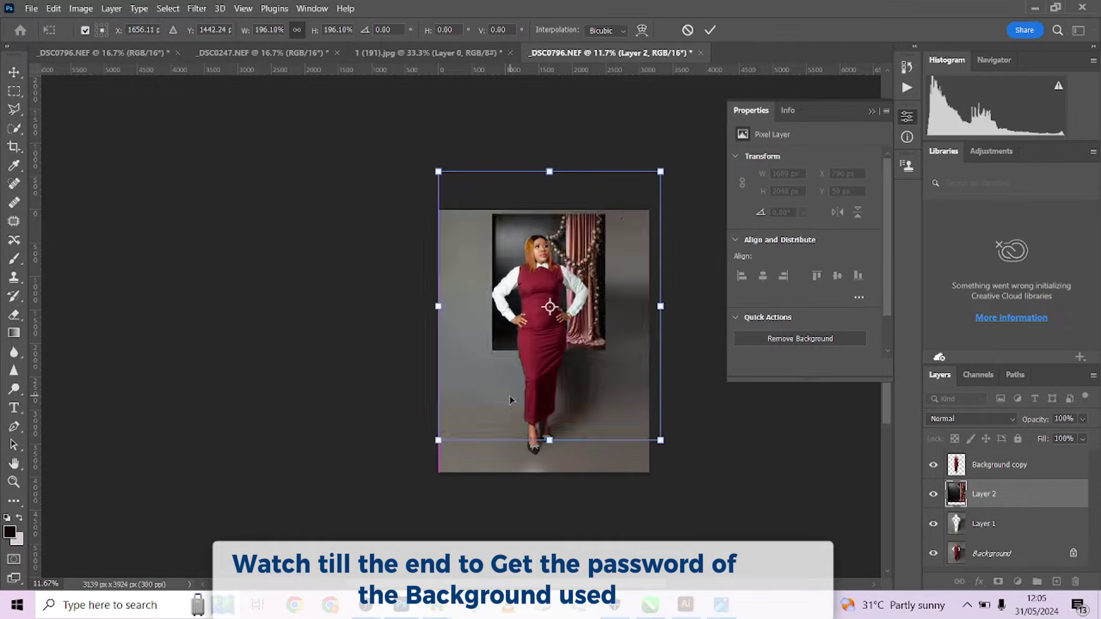
mouse_move(578, 251)
left_mouse_down()
mouse_move(584, 289)
mouse_move(585, 267)
left_mouse_up()
left_click_drag(663, 181, 649, 204)
left_click_drag(611, 304, 614, 304)
left_click_drag(441, 205, 440, 202)
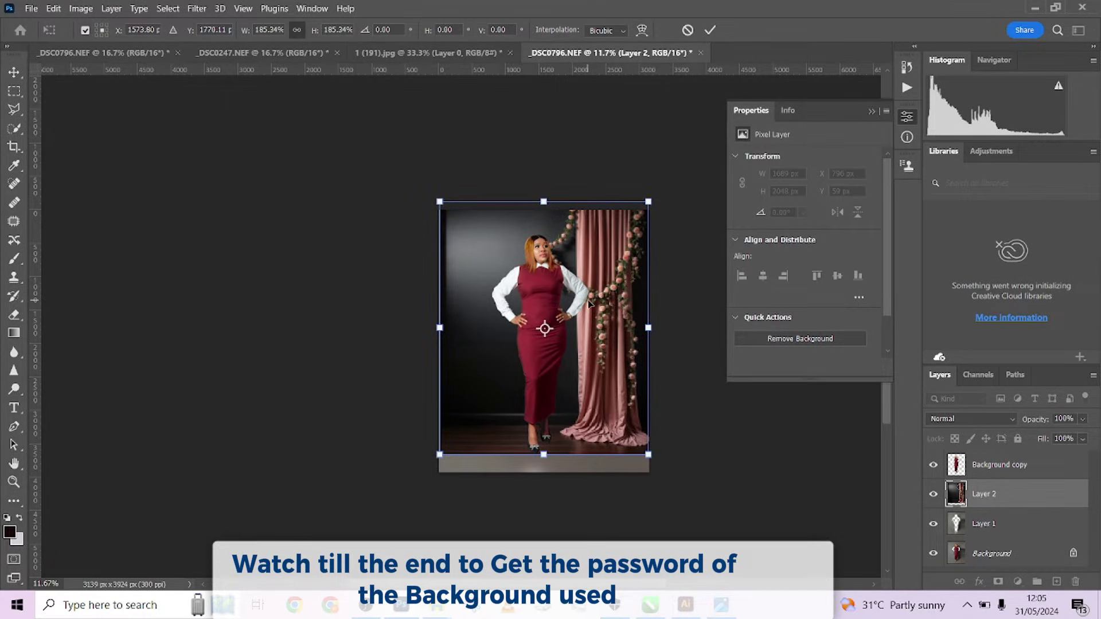
left_click(710, 29)
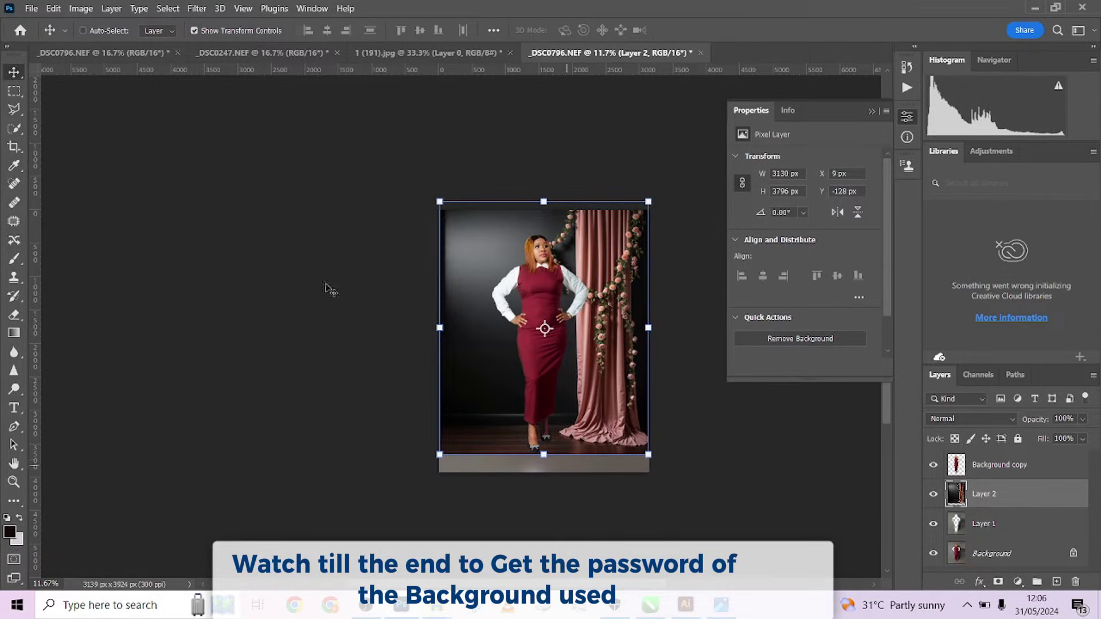
Step: Content-aware stretch the floor strip down to 3130 × 4052 px over the grey gap, then deselect
left_click(14, 91)
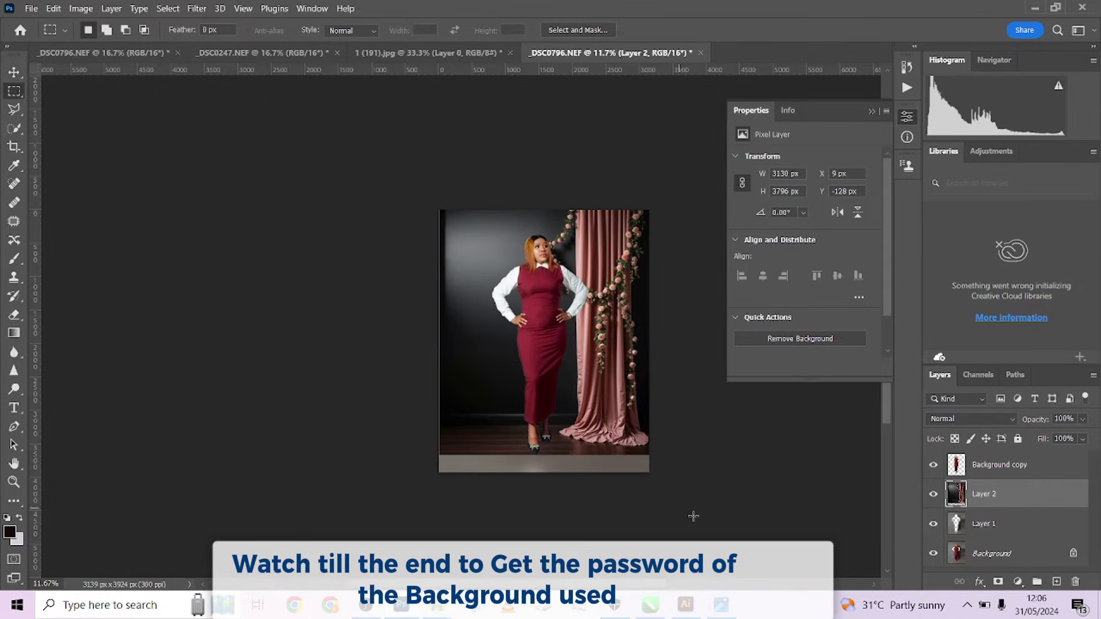
left_click_drag(693, 516, 409, 448)
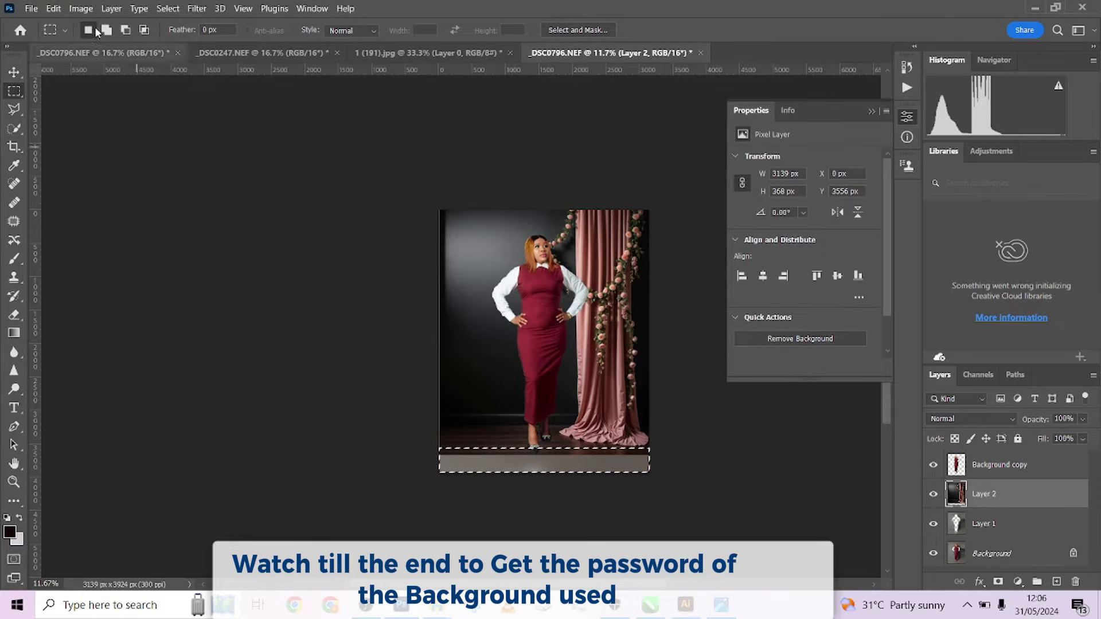
left_click(53, 9)
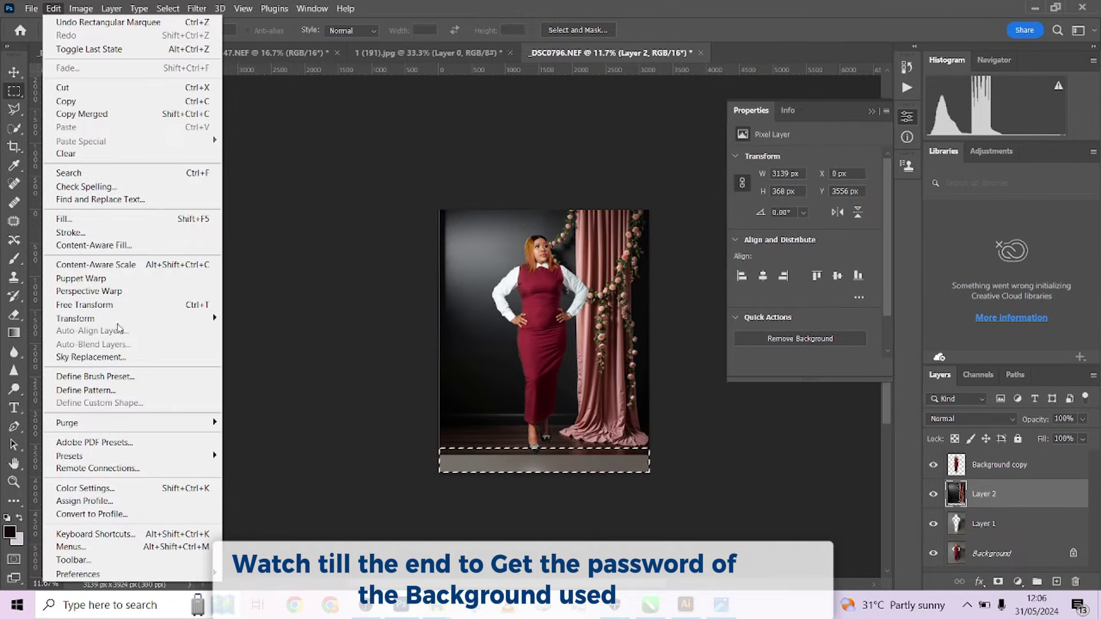
left_click(125, 265)
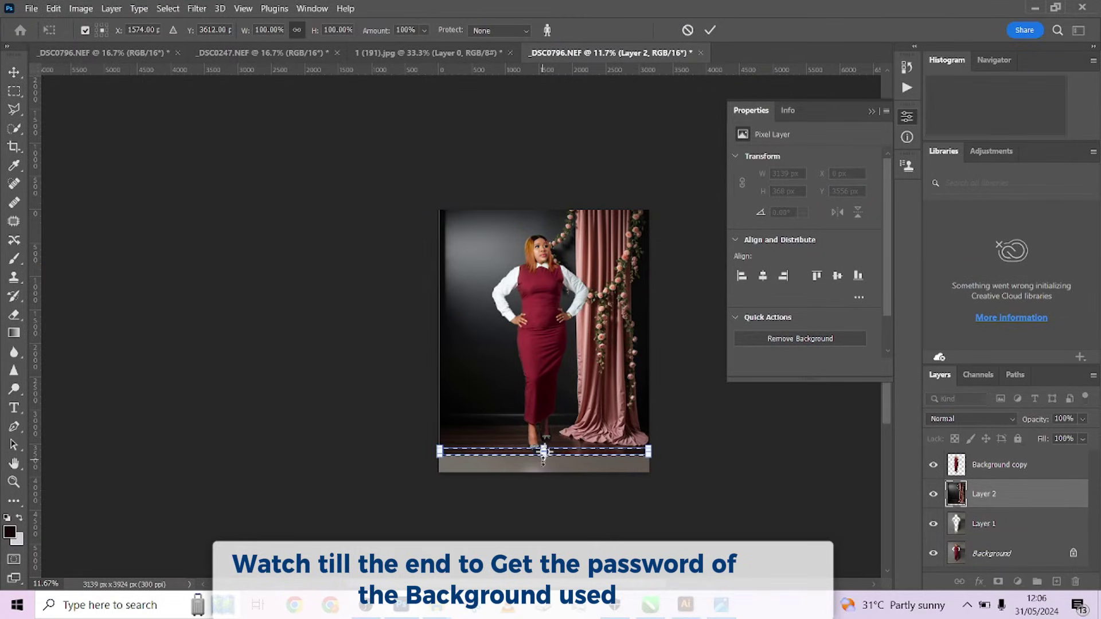
left_click_drag(543, 453, 544, 472)
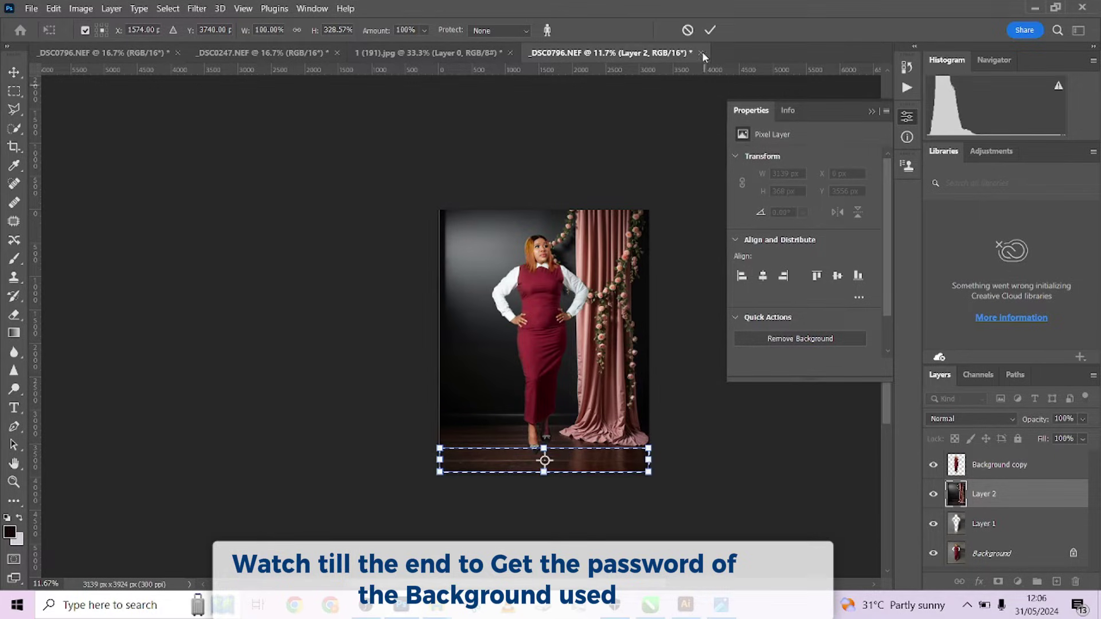
left_click(710, 32)
left_click(592, 248)
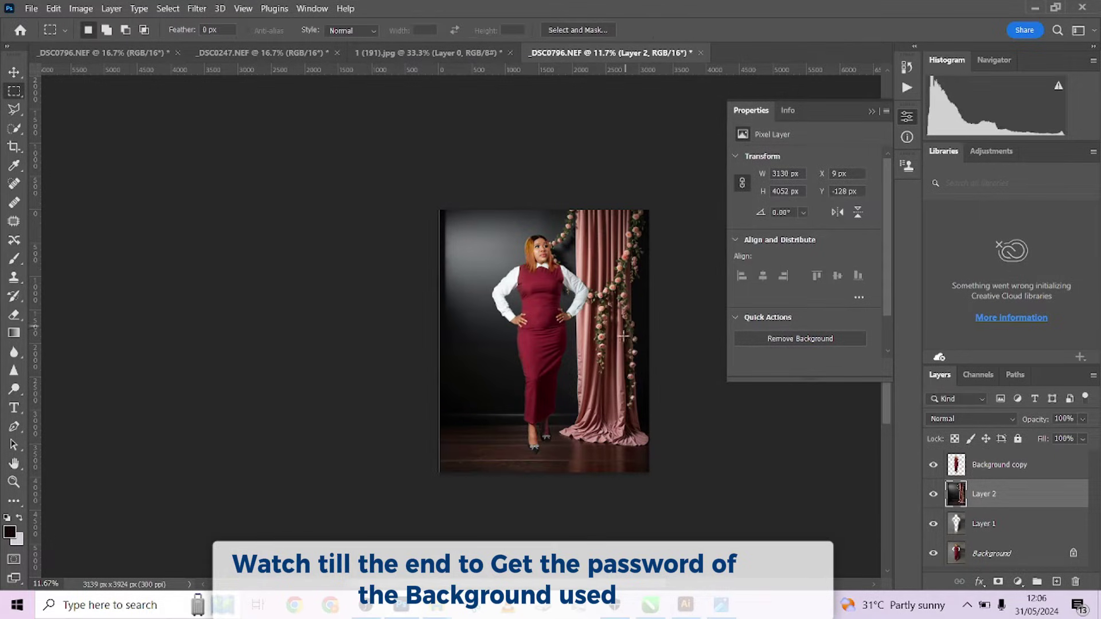
scroll(607, 358, "up", 3)
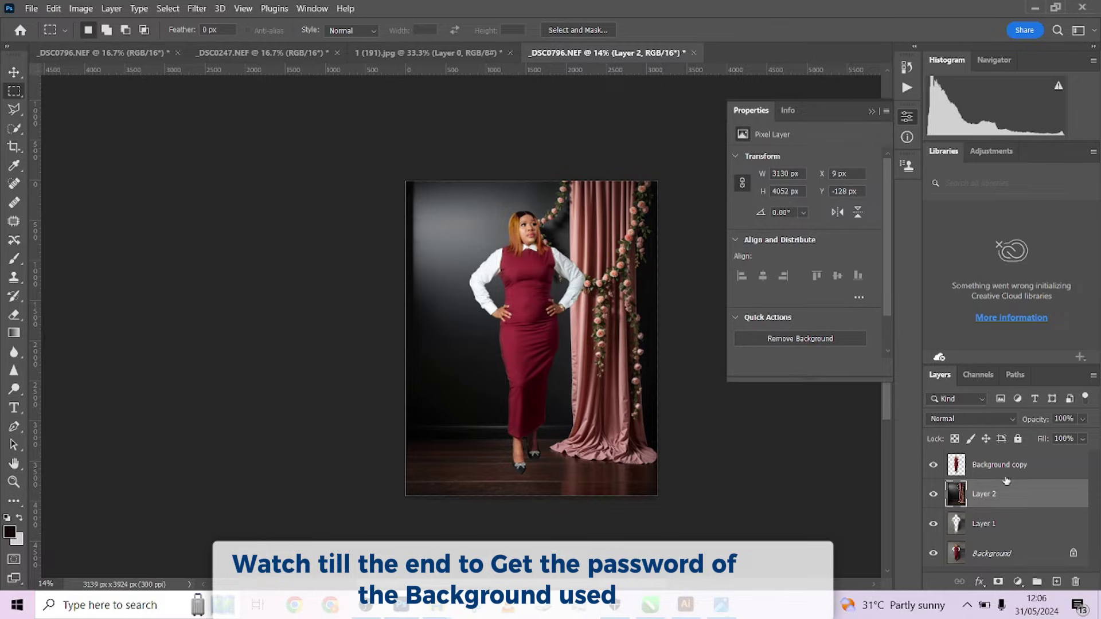
Step: Scale and reposition the curtain backdrop to about 99% so it covers the canvas
left_click(14, 71)
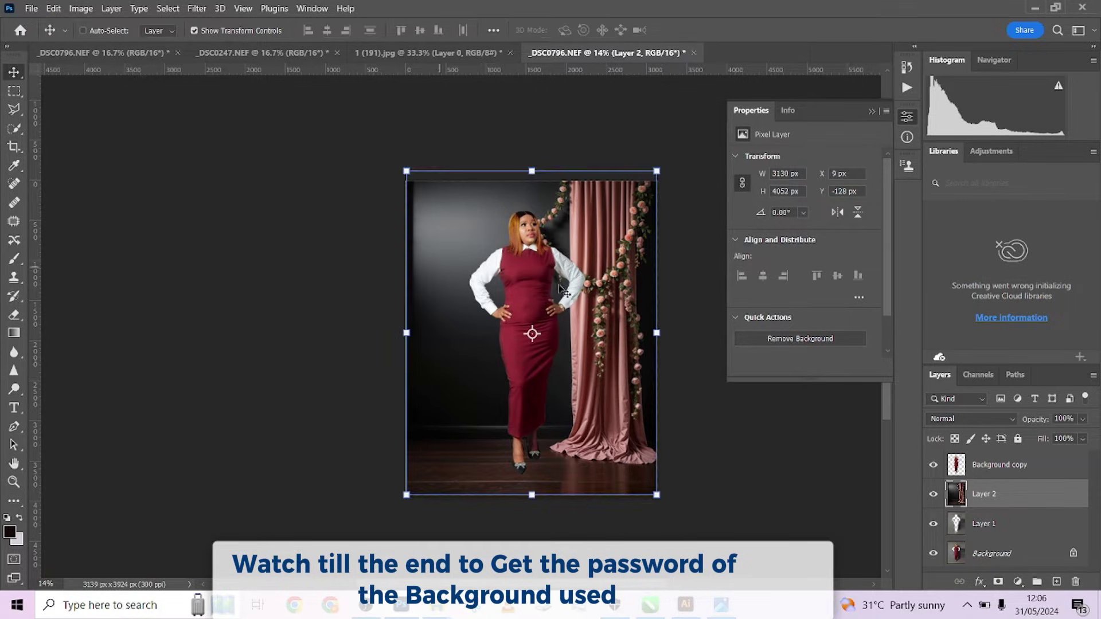
left_click_drag(581, 394, 576, 401)
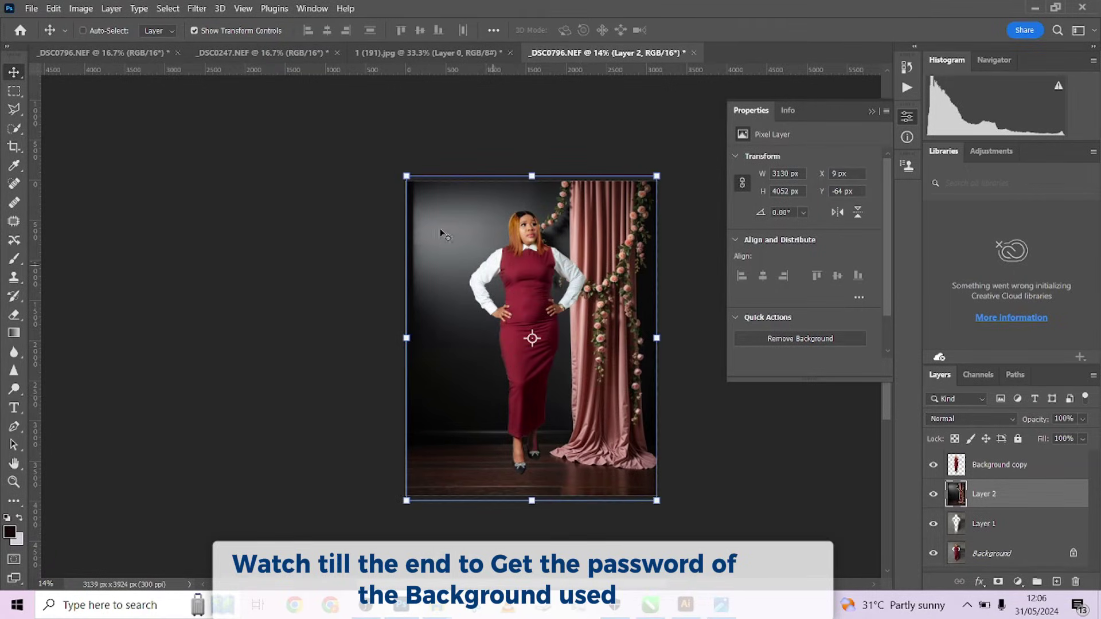
left_click_drag(659, 502, 654, 495)
left_click_drag(560, 453, 555, 453)
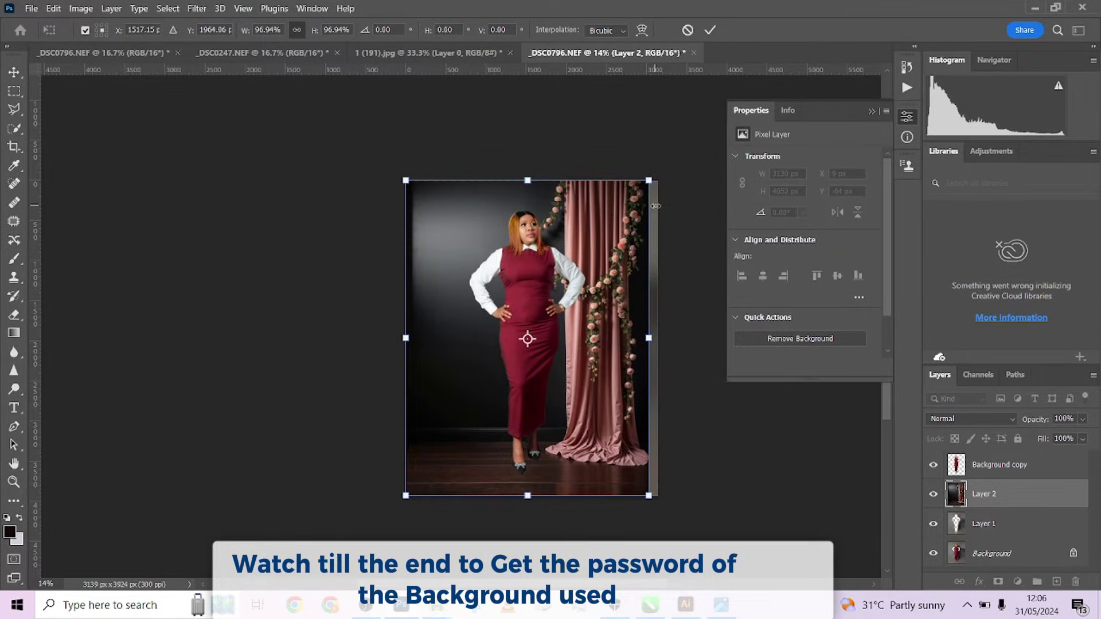
left_click_drag(649, 180, 657, 173)
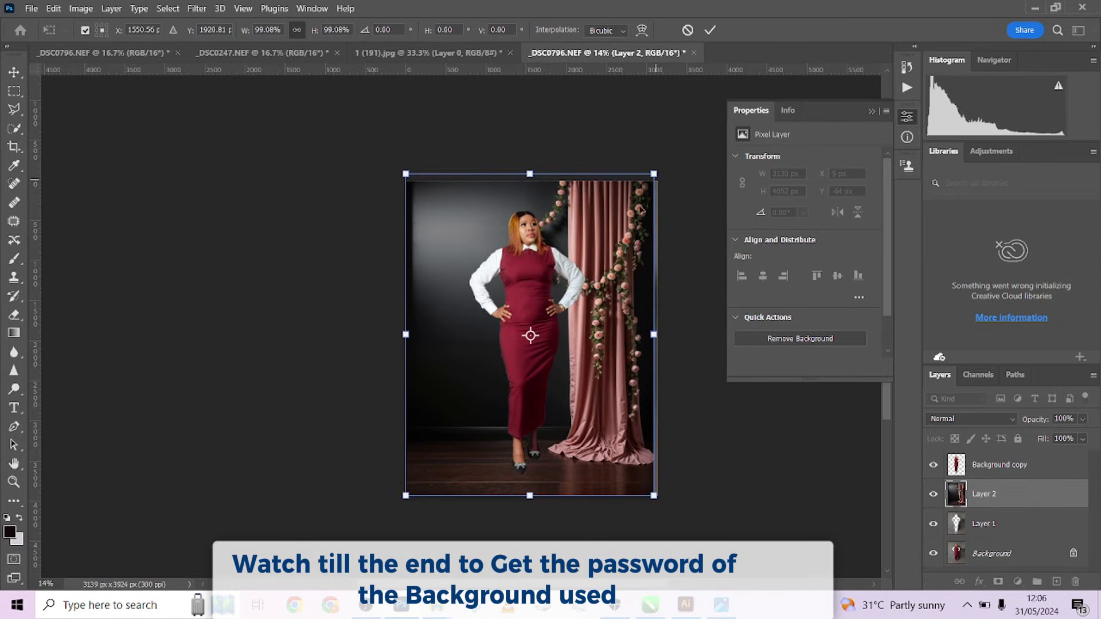
left_click_drag(598, 274, 602, 272)
Step: Try a horizontal flip, revert it, then enlarge the backdrop slightly and commit to 3128 × 4051 px
right_click(602, 273)
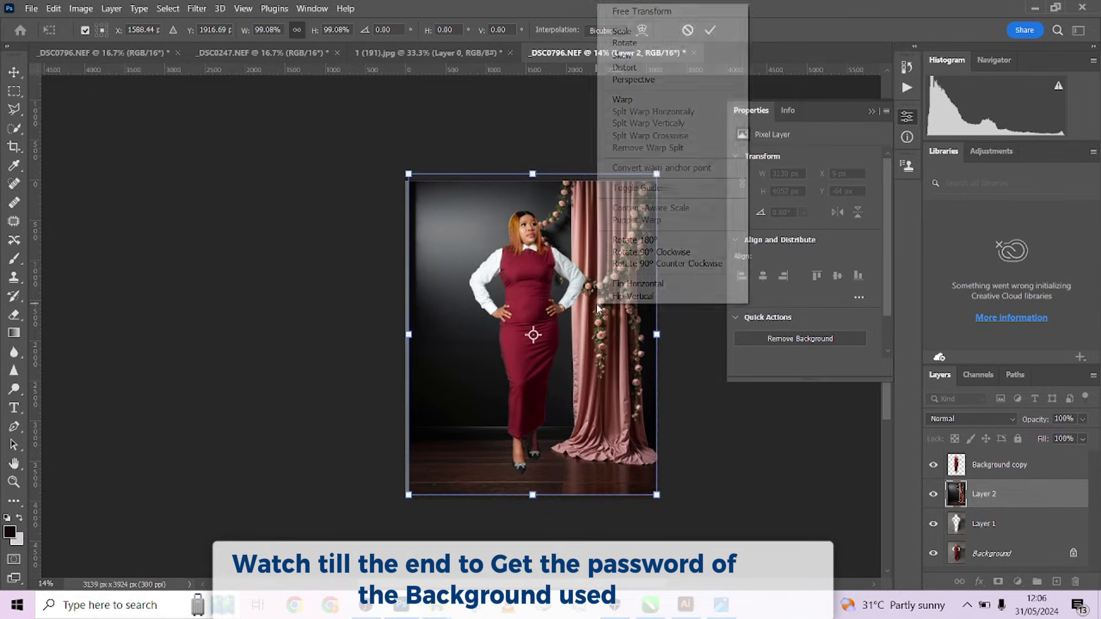
left_click(628, 286)
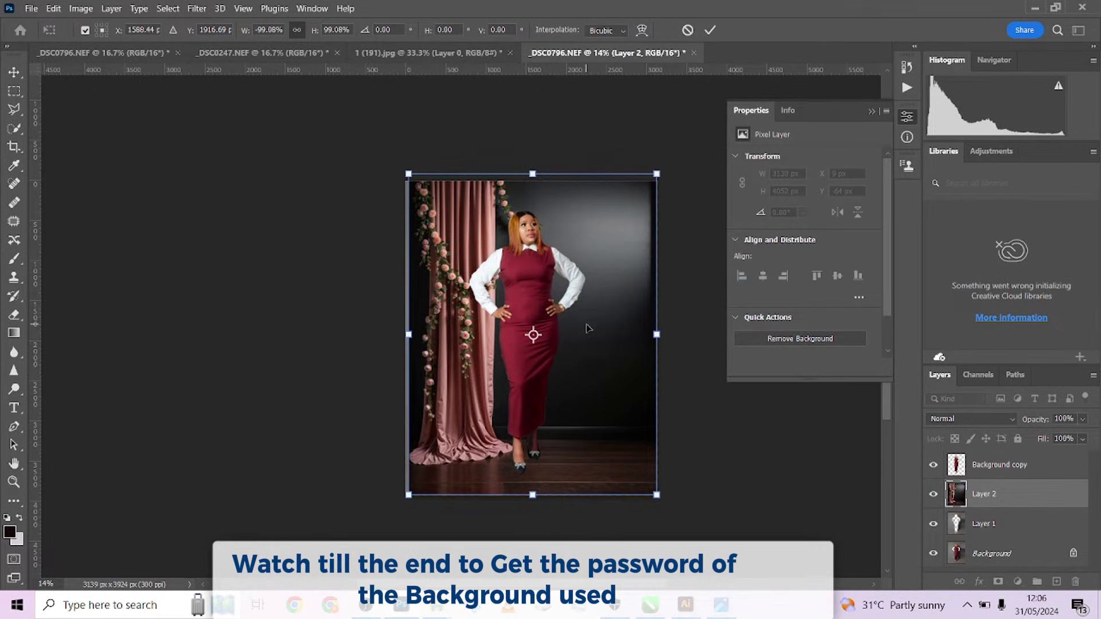
mouse_move(588, 328)
left_mouse_down()
mouse_move(592, 315)
mouse_move(606, 330)
left_mouse_up()
right_click(630, 295)
left_click(629, 303)
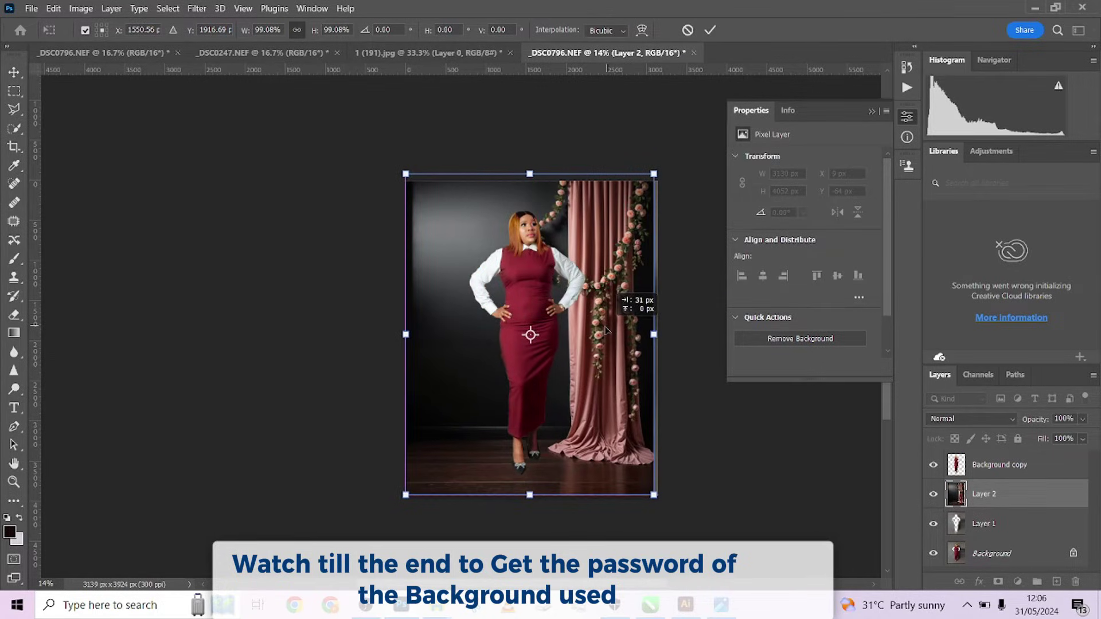
left_click(710, 30)
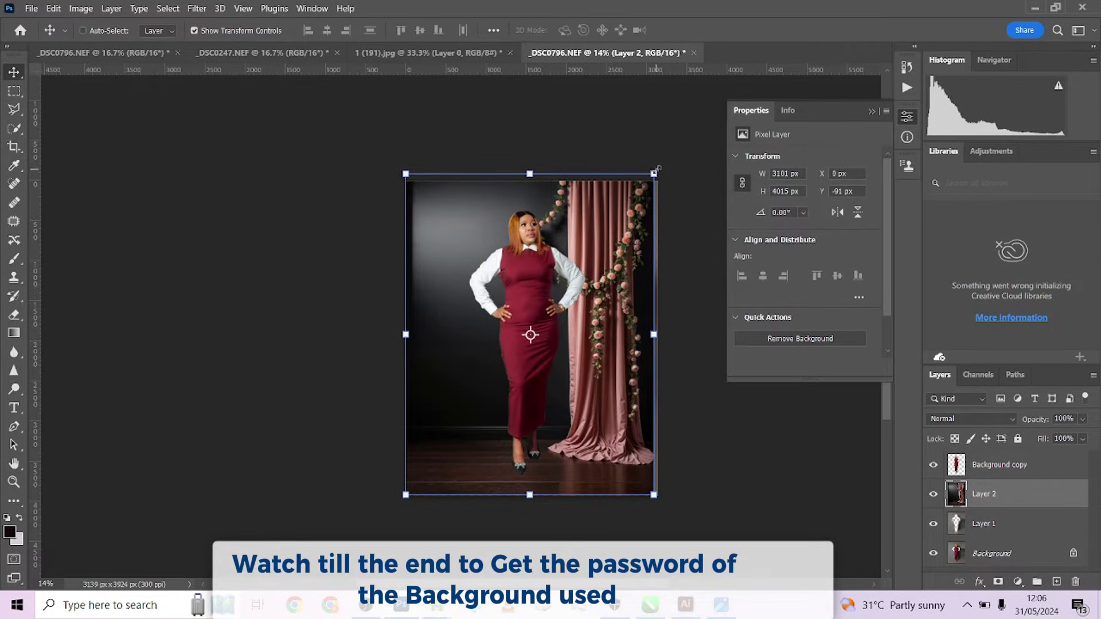
left_click_drag(658, 169, 659, 167)
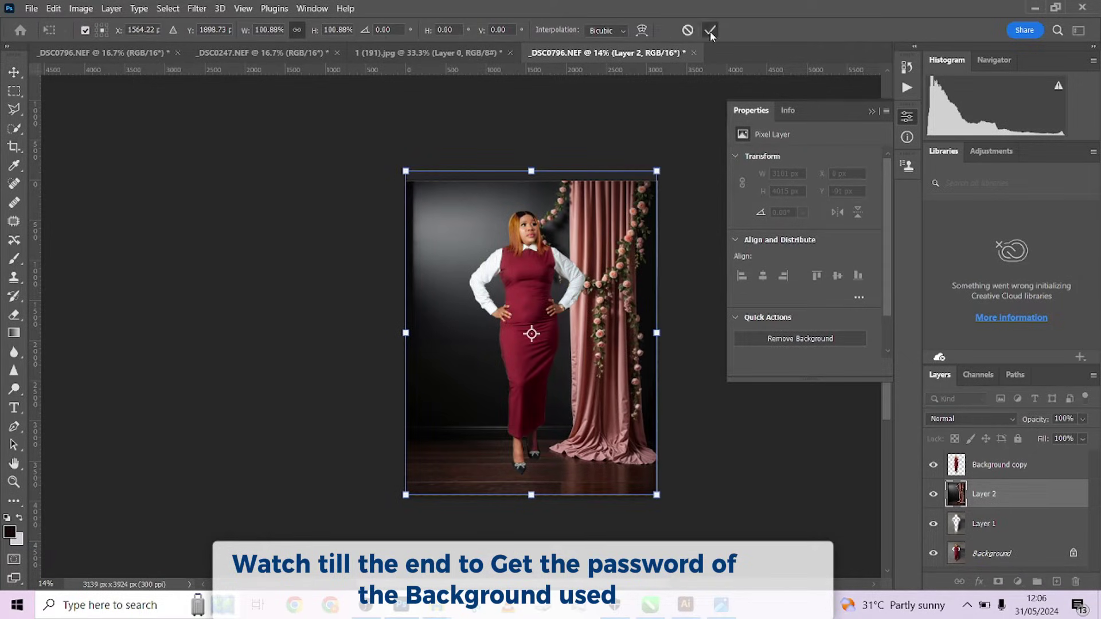
left_click(710, 31)
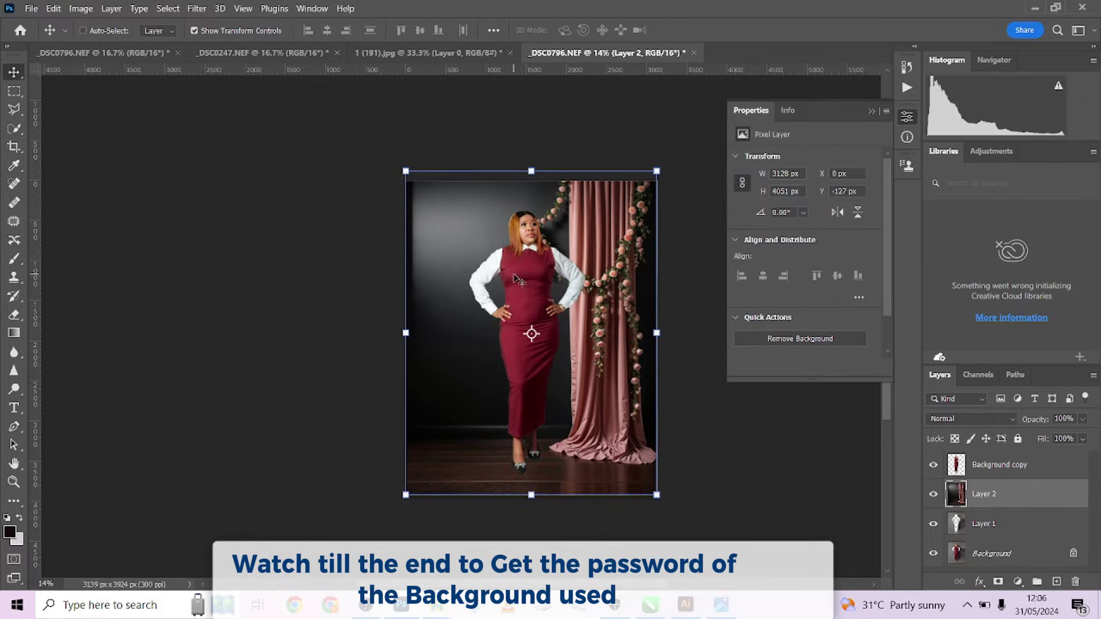
Step: Duplicate the woman's Background copy layer and flip the copy vertically
left_click(1000, 470)
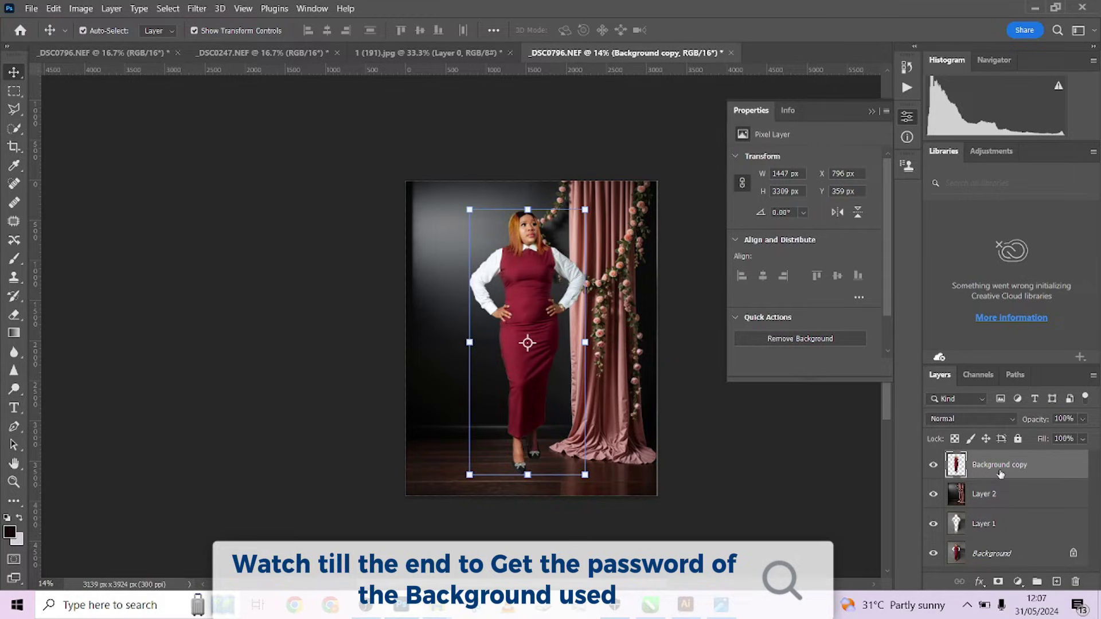
key("ctrl+j")
left_click(1004, 496)
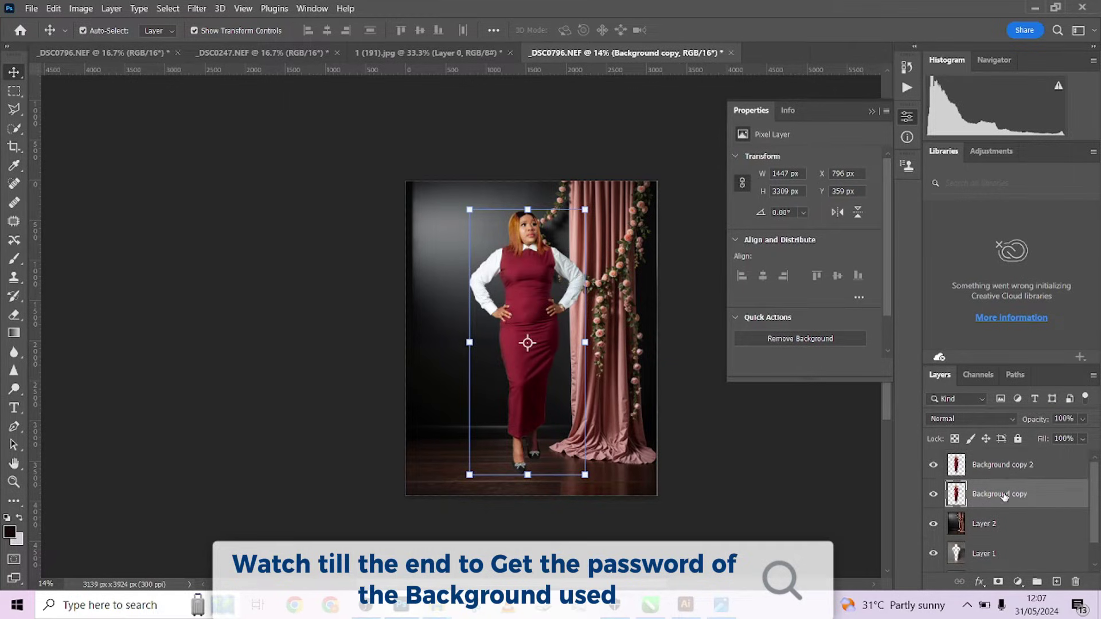
key("ctrl+t")
right_click(534, 380)
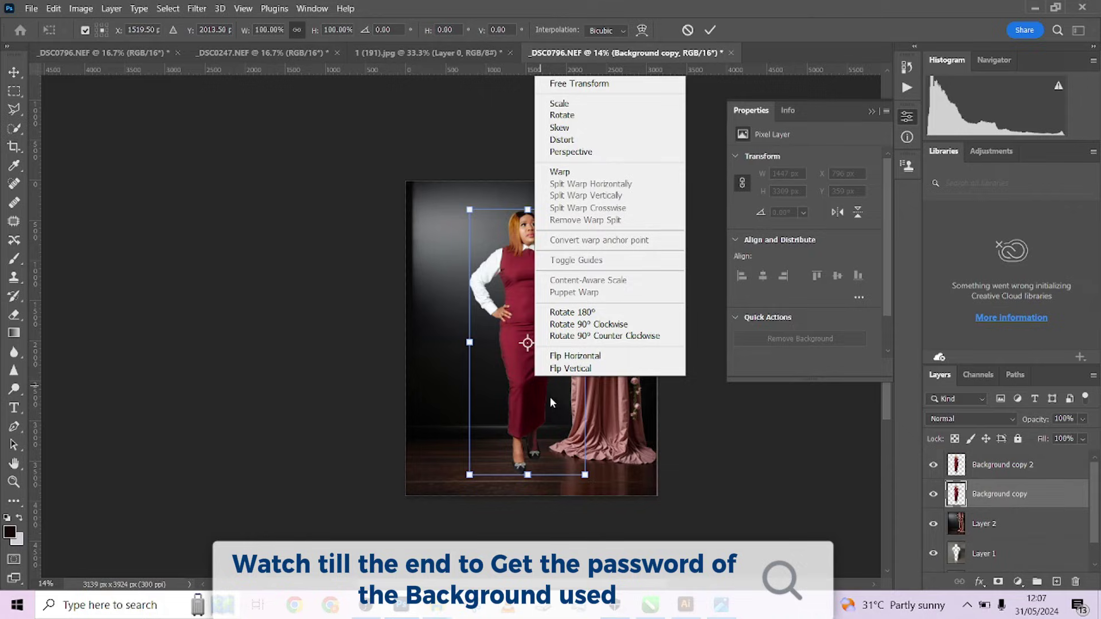
left_click(574, 368)
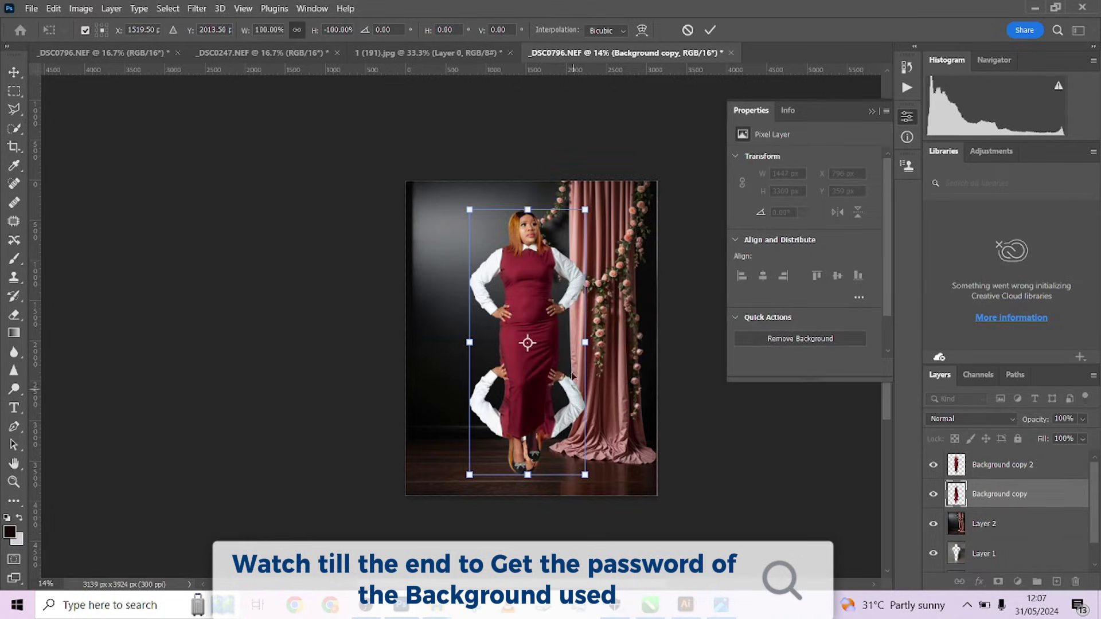
Step: Position the flipped copy beneath her feet as a reflection and commit the transform
scroll(556, 303, "down", 4)
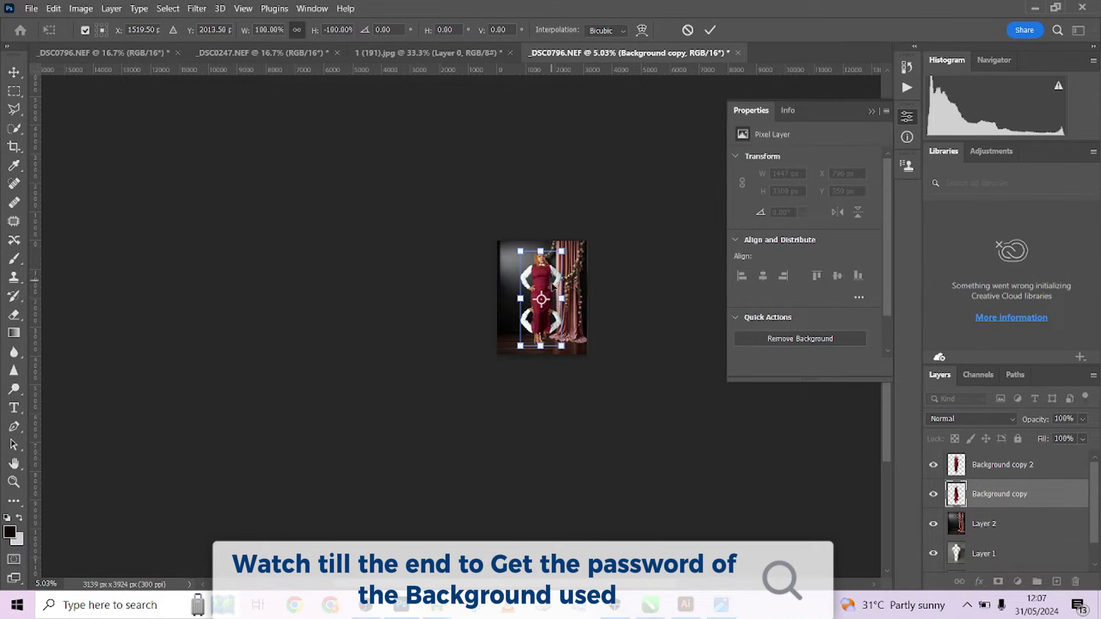
left_click_drag(553, 337, 555, 426)
scroll(593, 414, "up", 5)
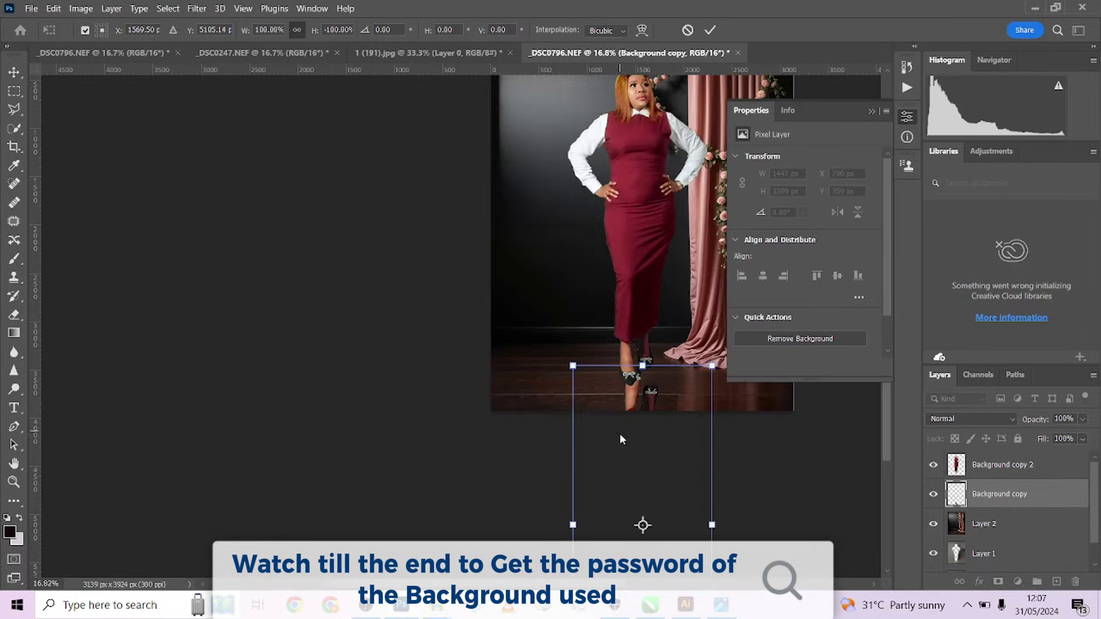
left_click_drag(616, 455, 608, 418)
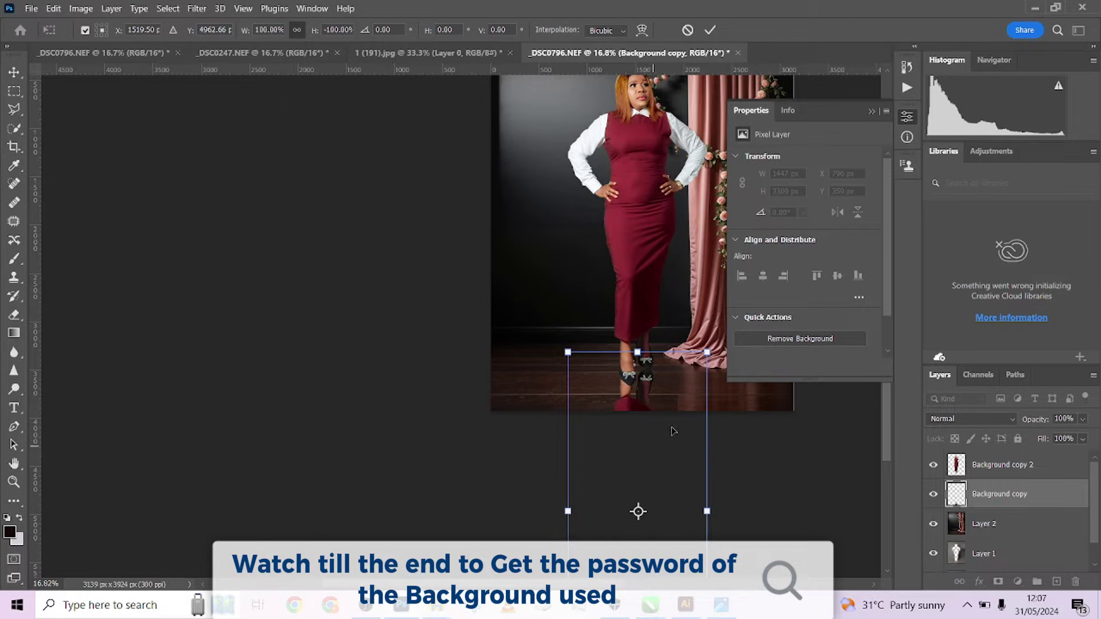
left_click(713, 28)
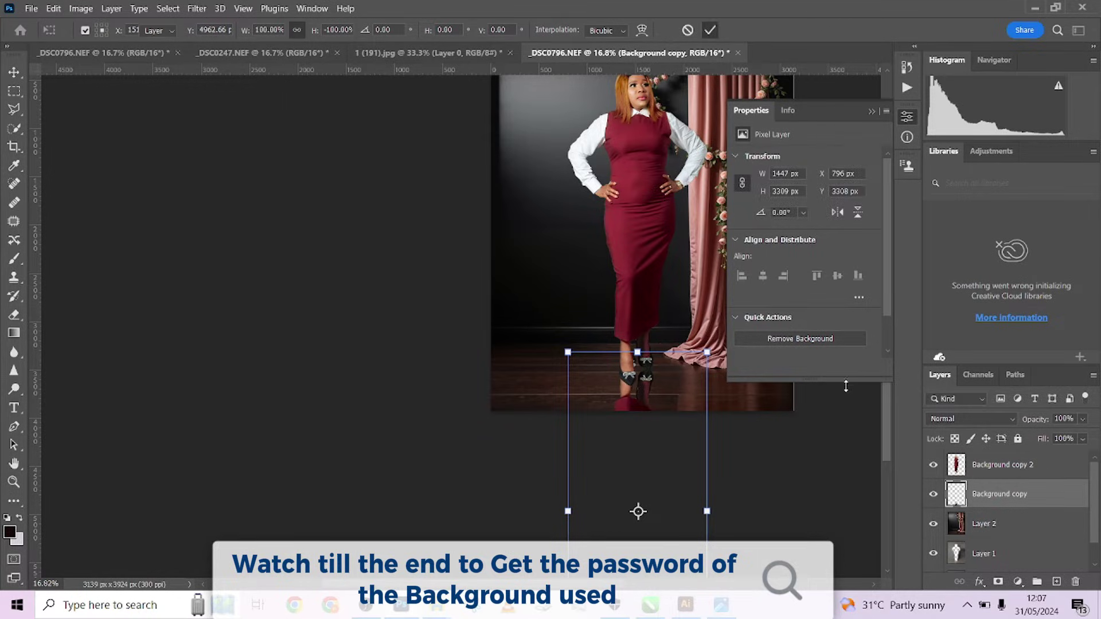
Step: Try Soft Light blending on the reflection, then set it back to Normal
left_click(943, 420)
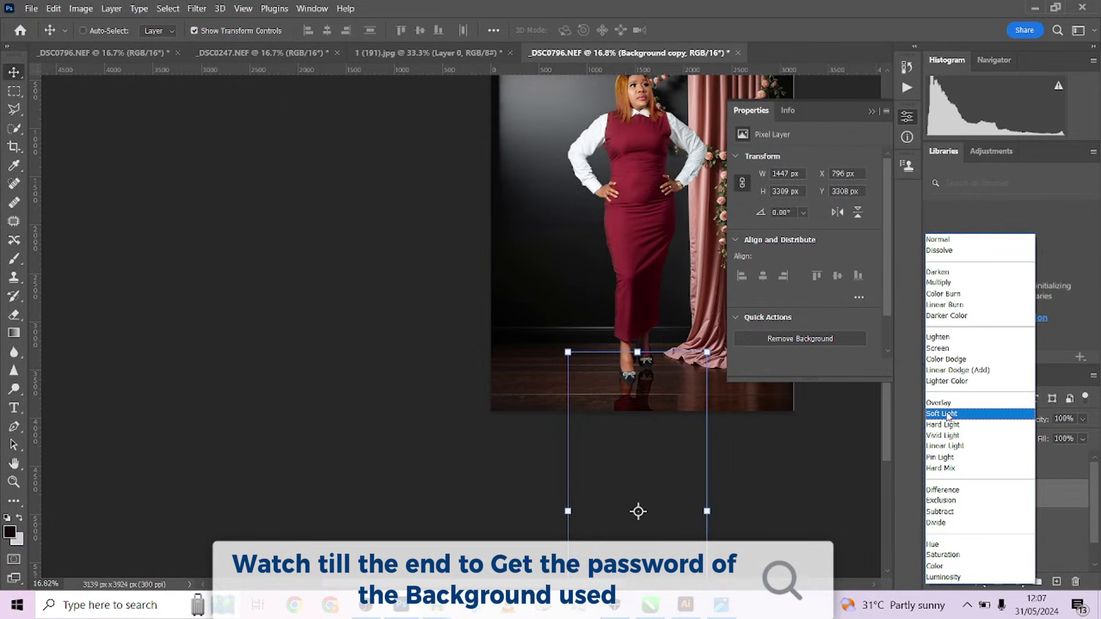
left_click(948, 413)
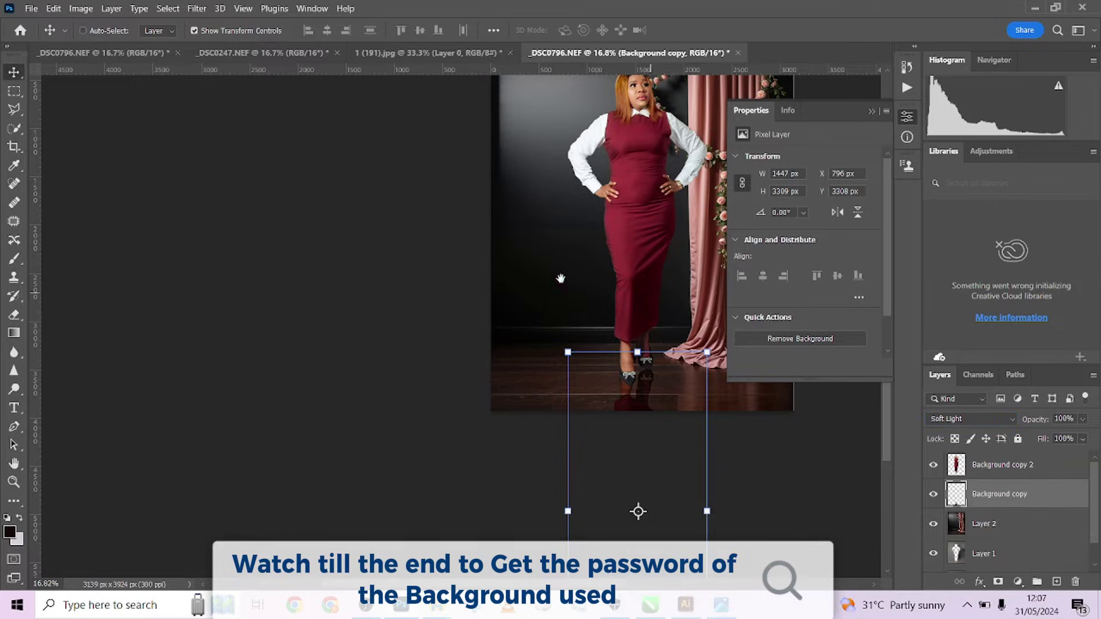
left_click_drag(561, 279, 416, 260)
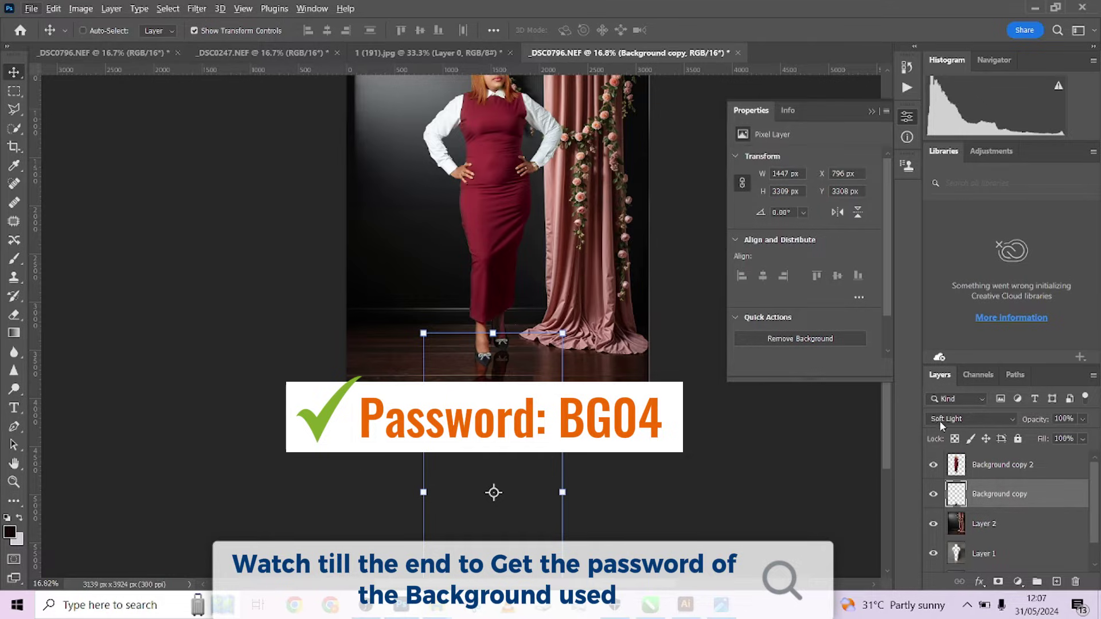
left_click(969, 419)
left_click(943, 238)
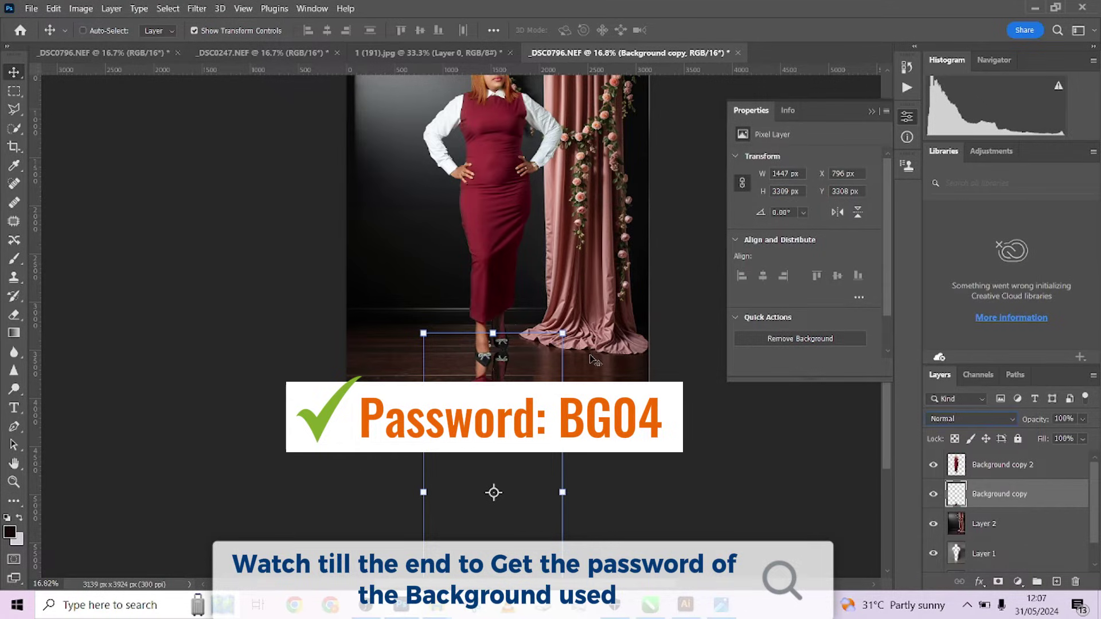
left_click(197, 8)
Step: Apply a Motion Blur to the reflection at Angle 88° and Distance about 264 pixels
mouse_move(232, 179)
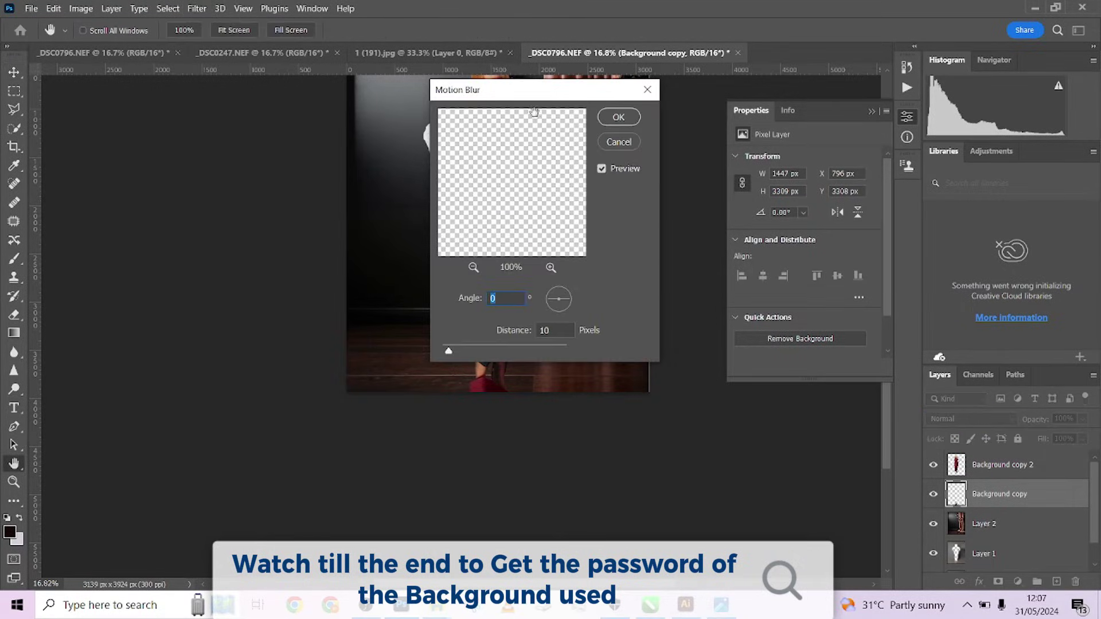
left_click_drag(518, 90, 672, 121)
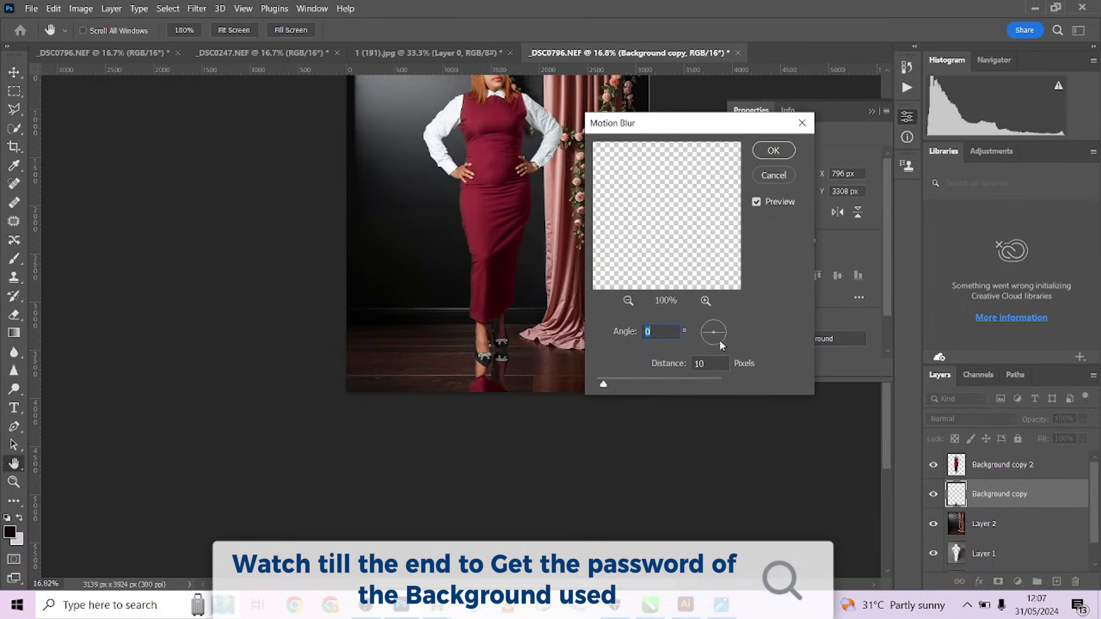
mouse_move(720, 343)
left_mouse_down()
mouse_move(720, 333)
mouse_move(715, 348)
left_mouse_up()
key("Delete")
left_click_drag(614, 386, 663, 389)
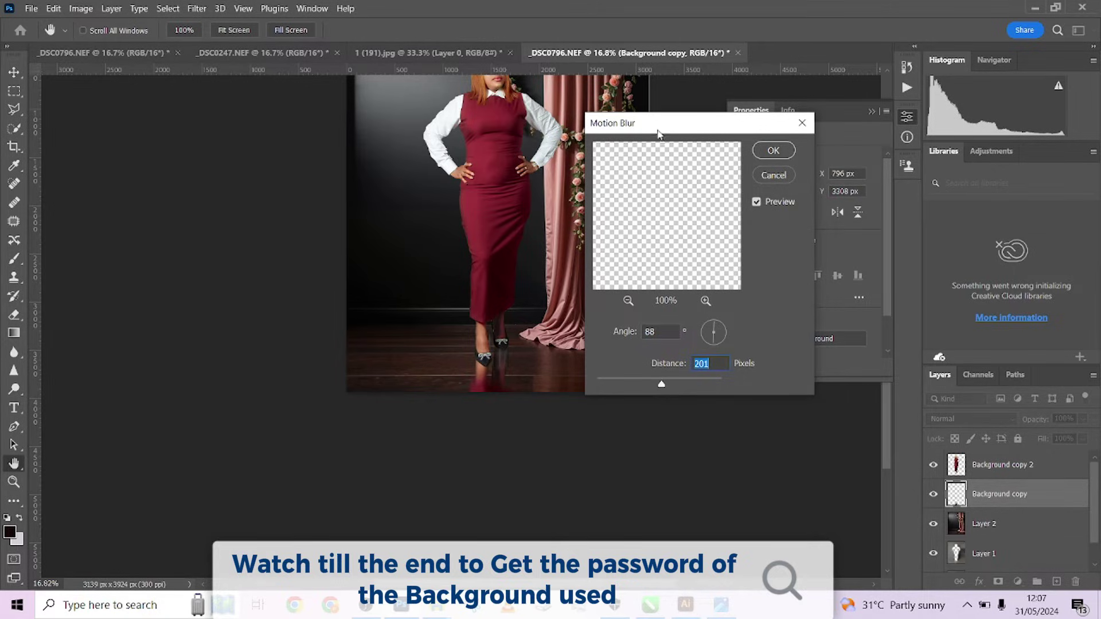
left_click_drag(659, 134, 694, 138)
left_click_drag(701, 387, 710, 393)
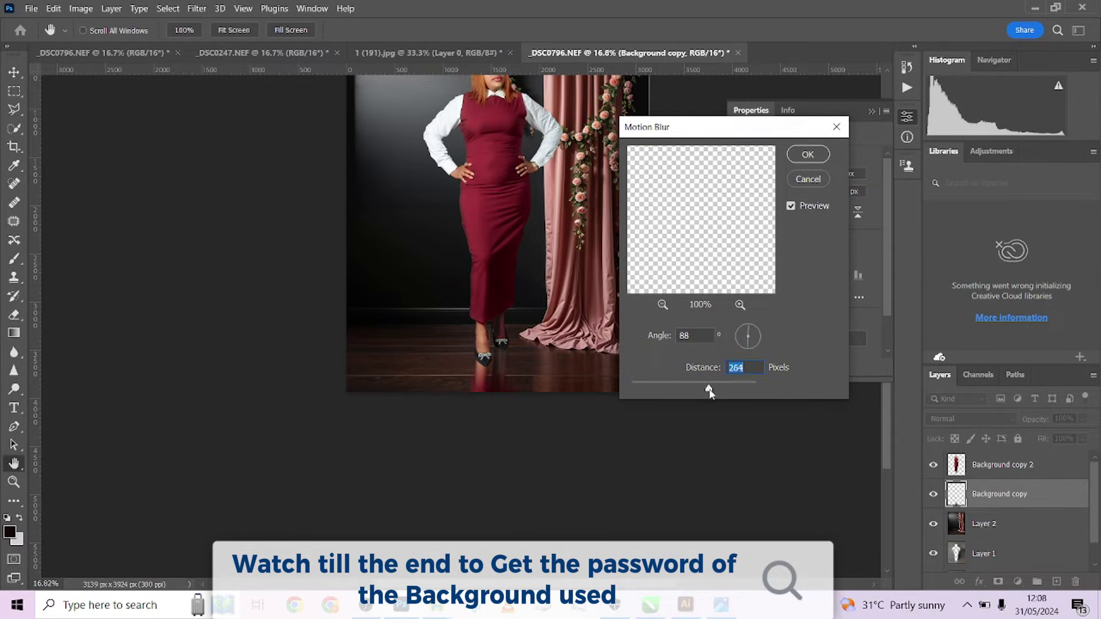
left_click(808, 155)
Step: Try Soft Light on the reflection, undo it, and lower its opacity to about 53%
key("v")
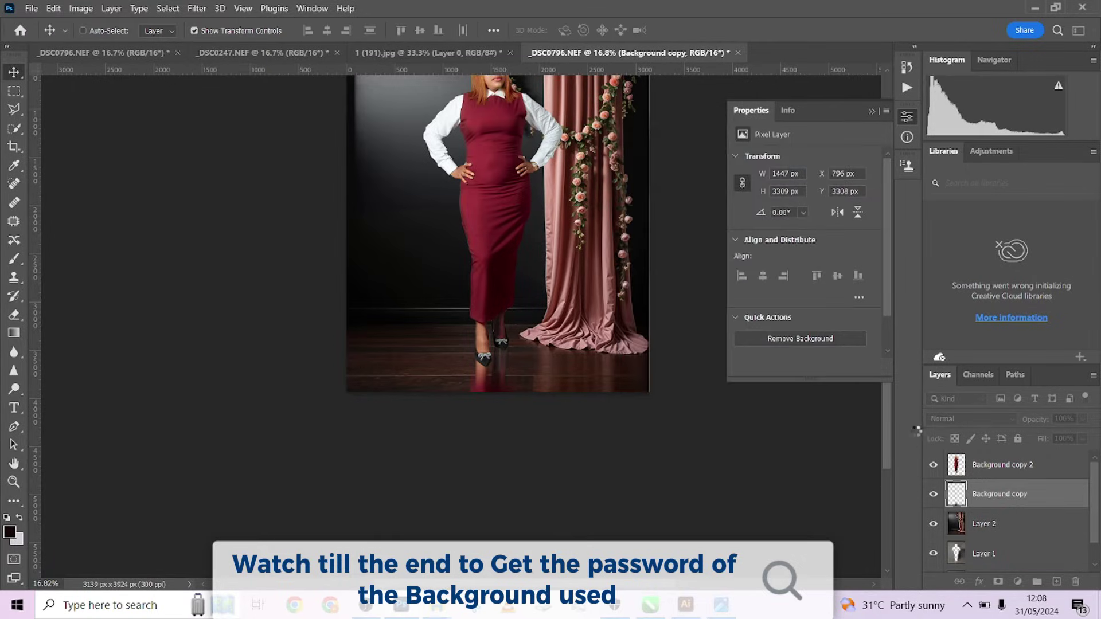
left_click(942, 420)
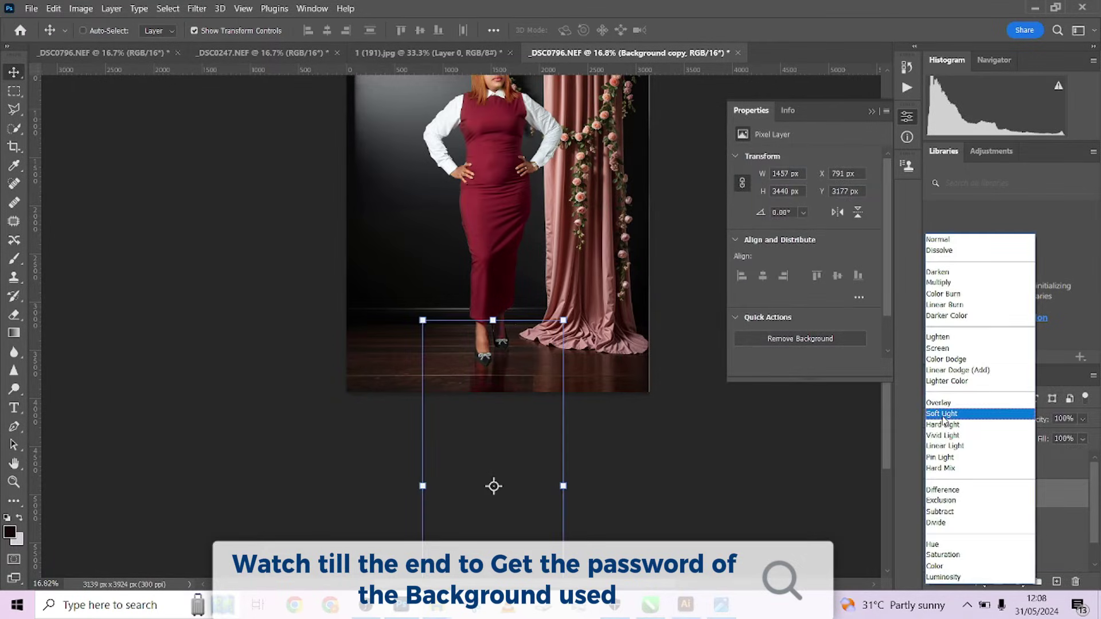
left_click(943, 414)
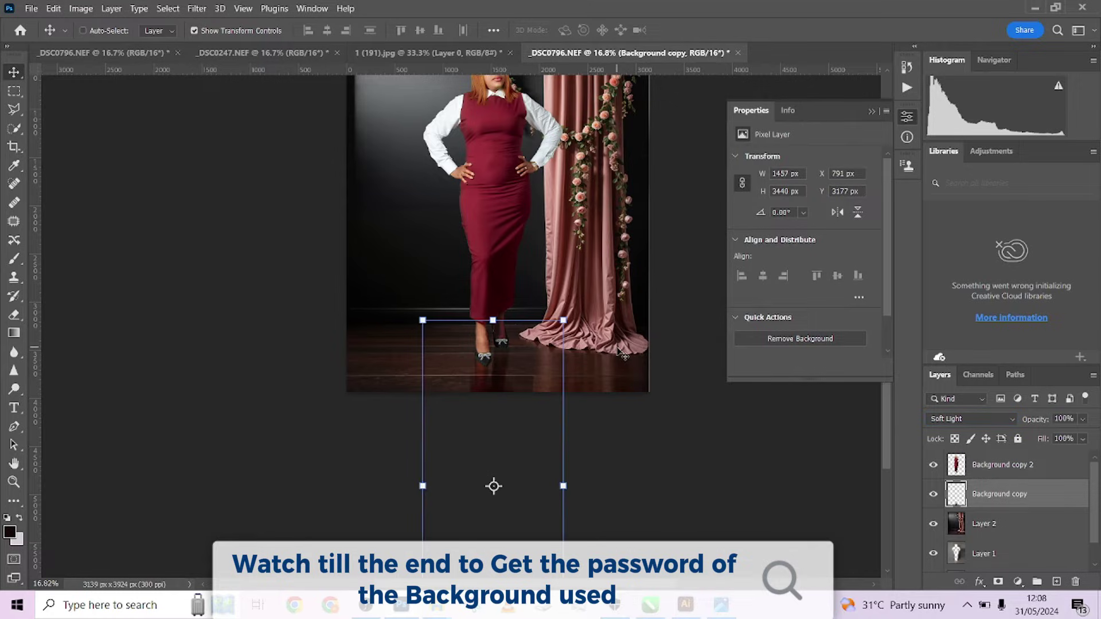
key("ctrl+z")
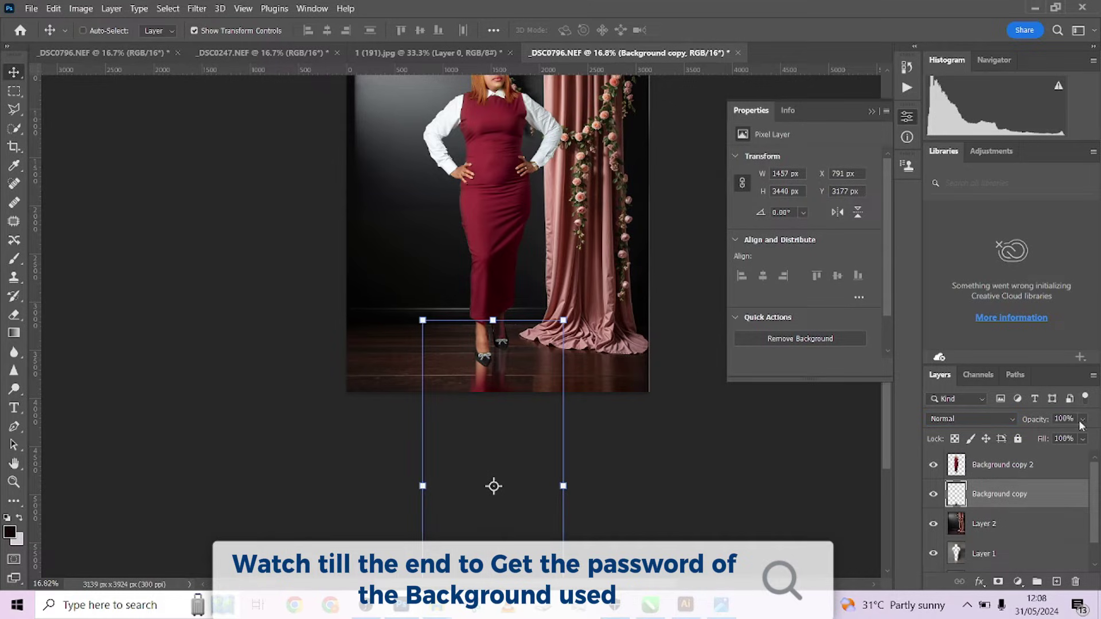
left_click(1083, 420)
left_click_drag(1064, 440, 1061, 440)
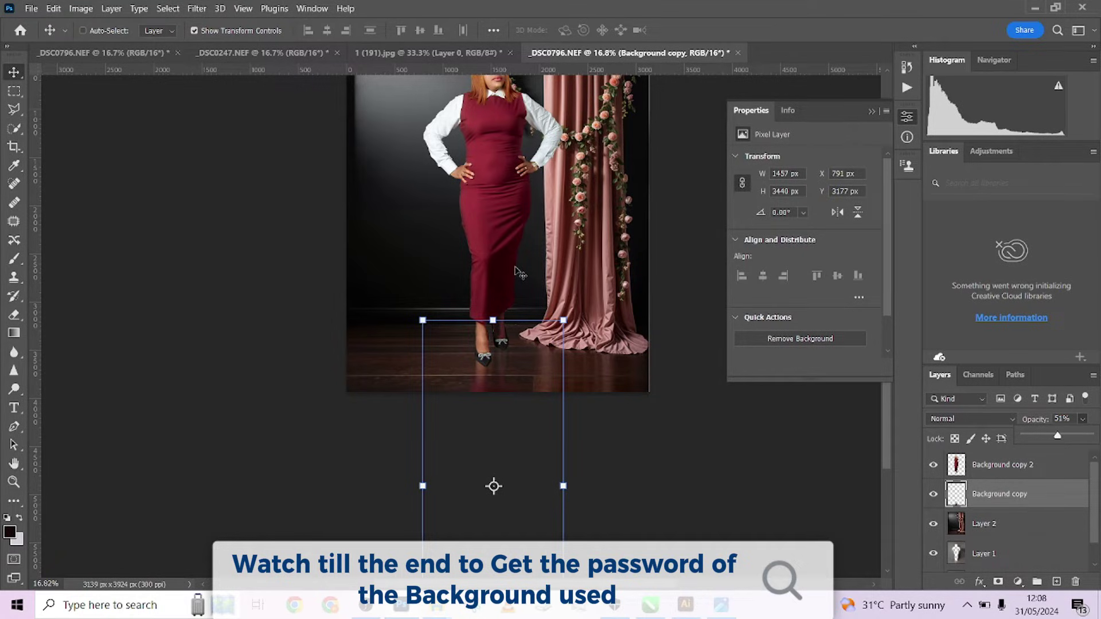
left_click(537, 275)
left_click_drag(538, 275, 486, 339)
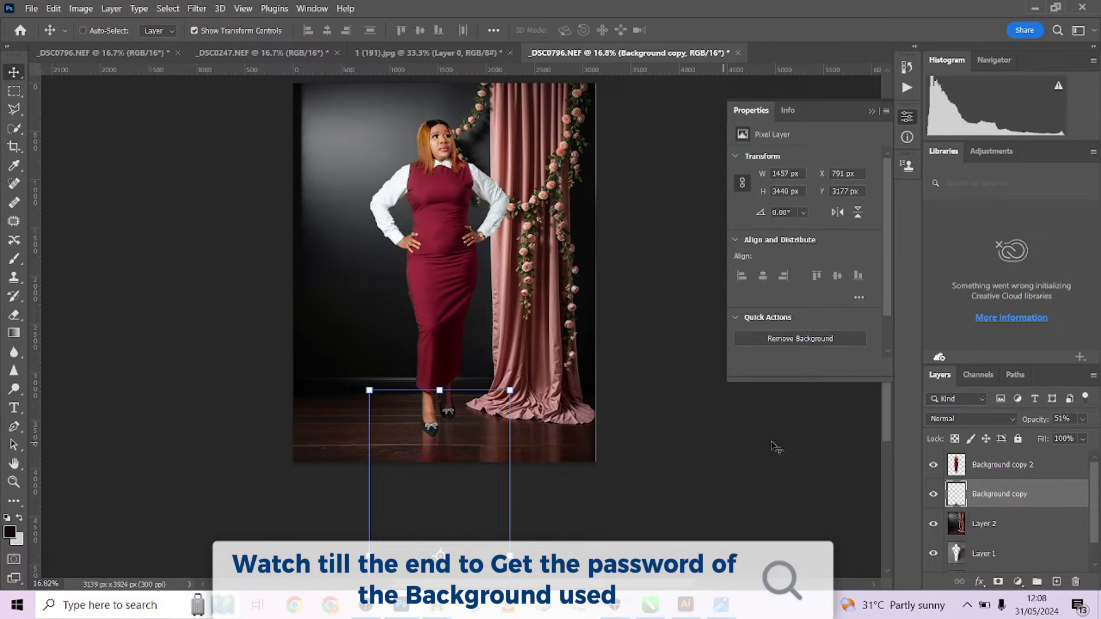
Step: Keep Normal blending and lower the reflection's opacity further to about 47%
left_click(970, 421)
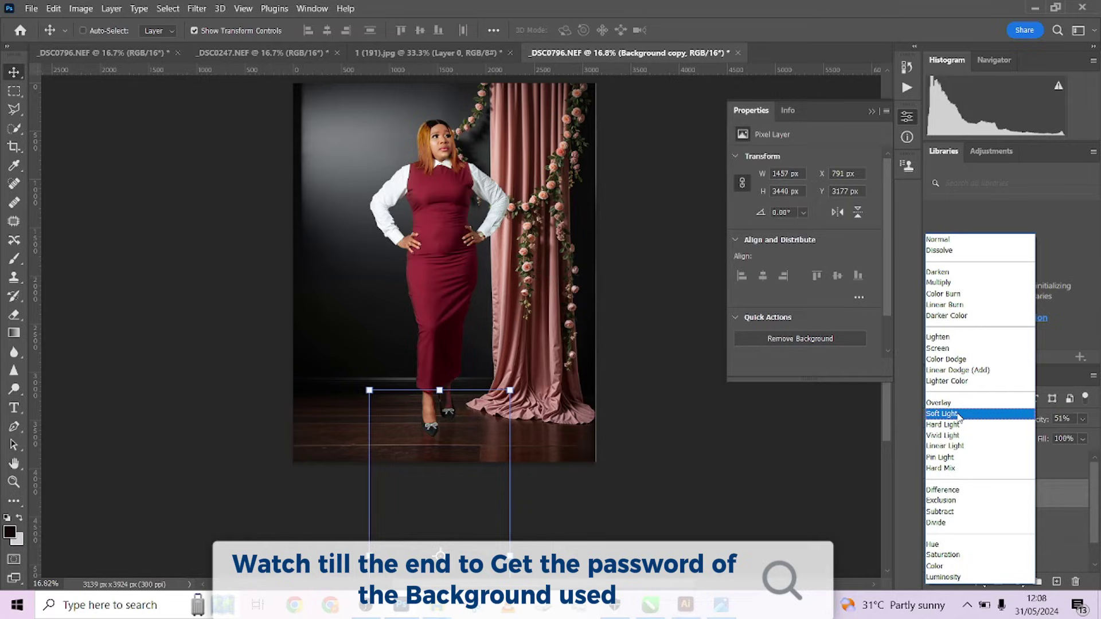
left_click(742, 466)
left_click(1082, 419)
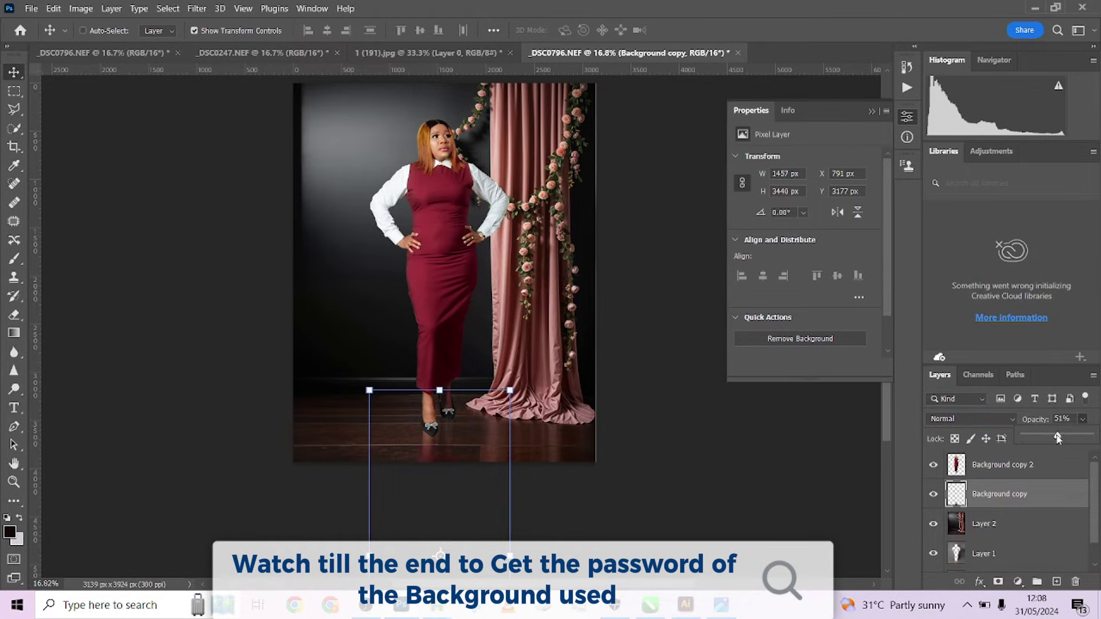
left_click_drag(1058, 438, 1055, 439)
left_click_drag(505, 258, 524, 285)
scroll(523, 285, "down", 1)
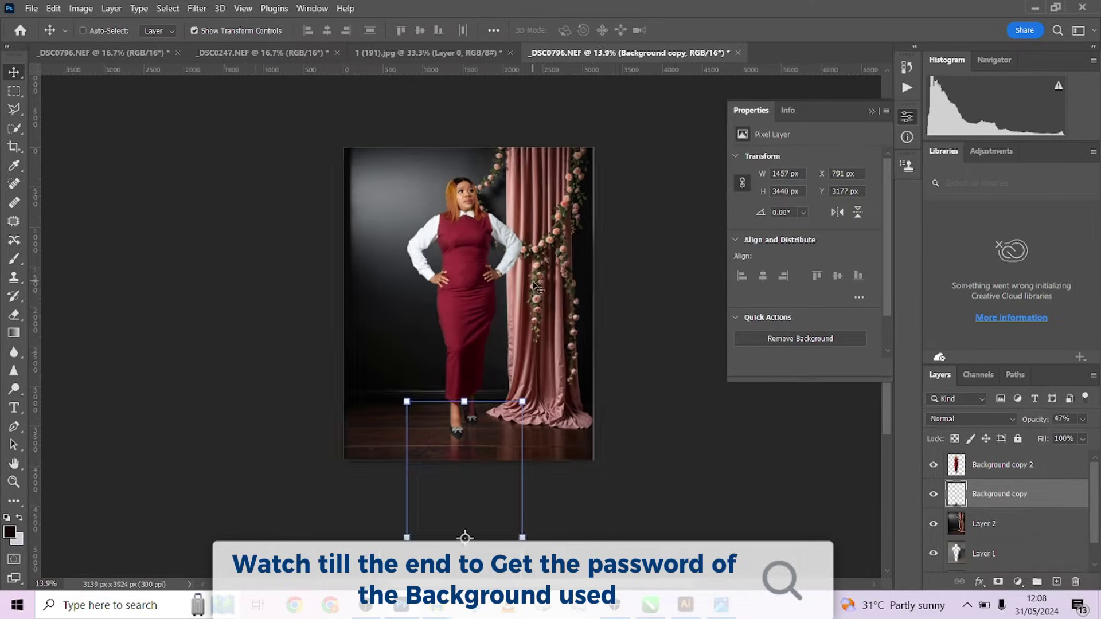
Step: Set the curtain backdrop Layer 2 to Overlay blending to darken and enrich it
left_click(1031, 530)
left_click(937, 423)
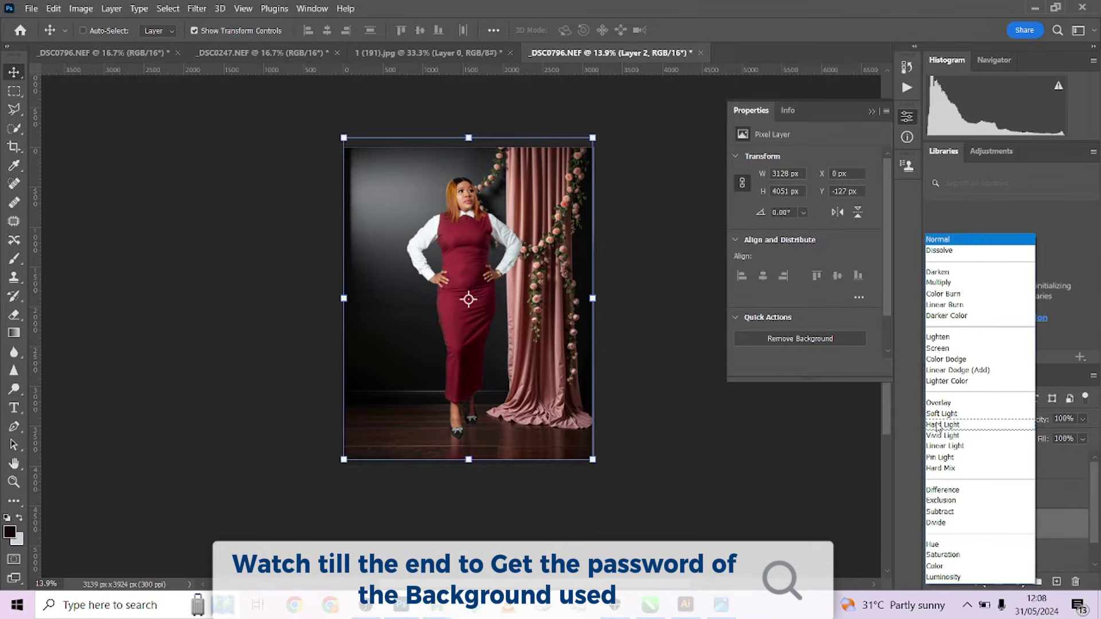
left_click(939, 405)
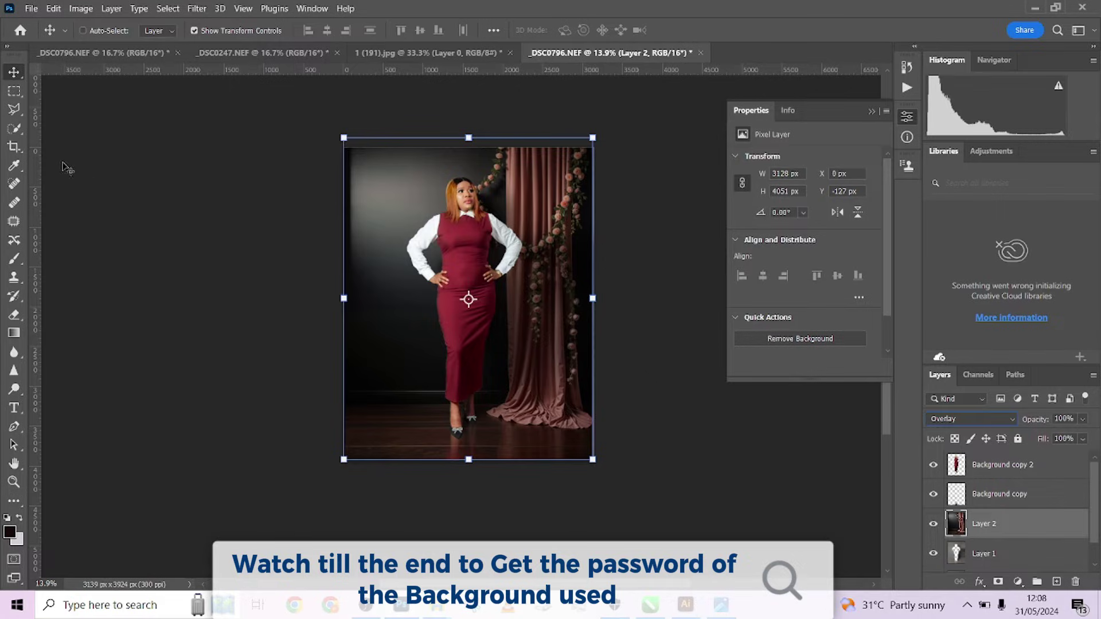
left_click(18, 92)
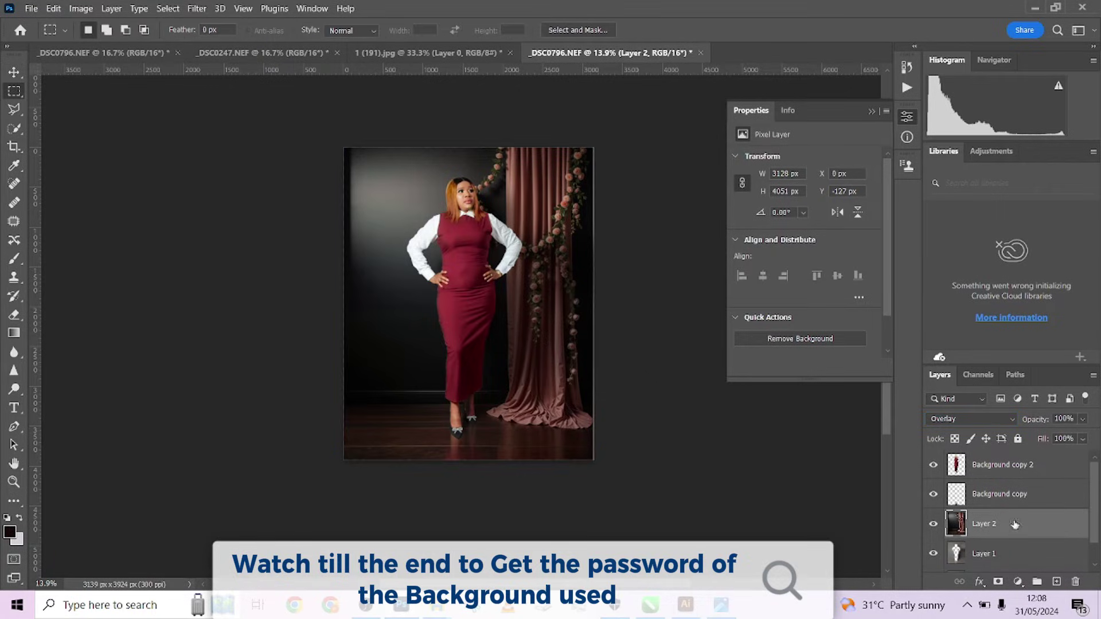
left_click(945, 557)
Step: Add a layer mask to Layer 1 and toggle the layer's visibility to compare
left_click_drag(1095, 499, 1095, 516)
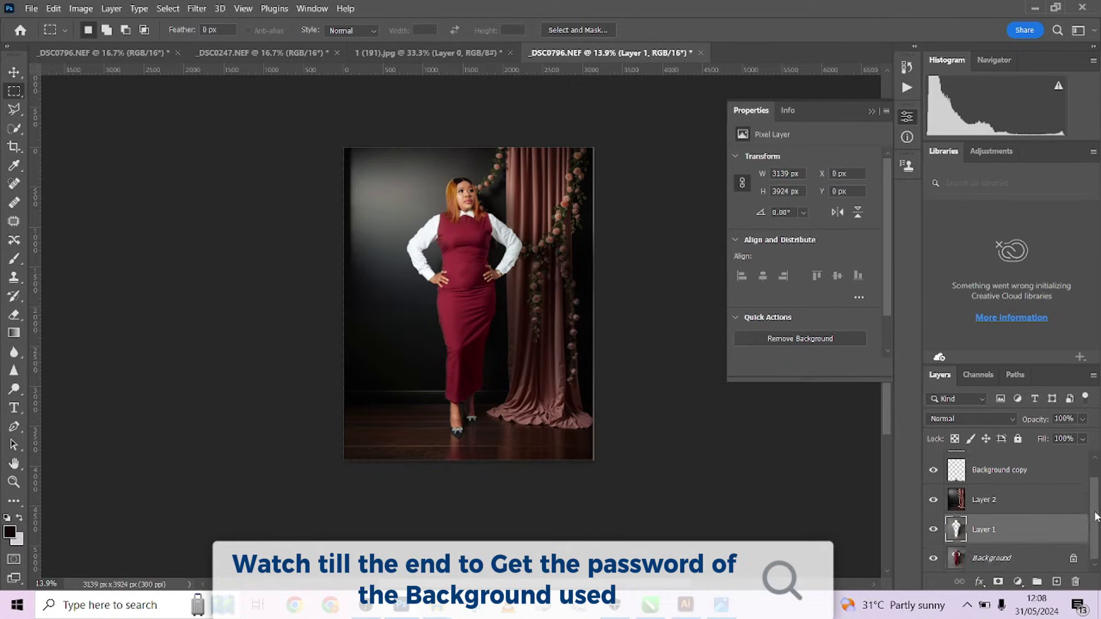
left_click(998, 582)
key("b")
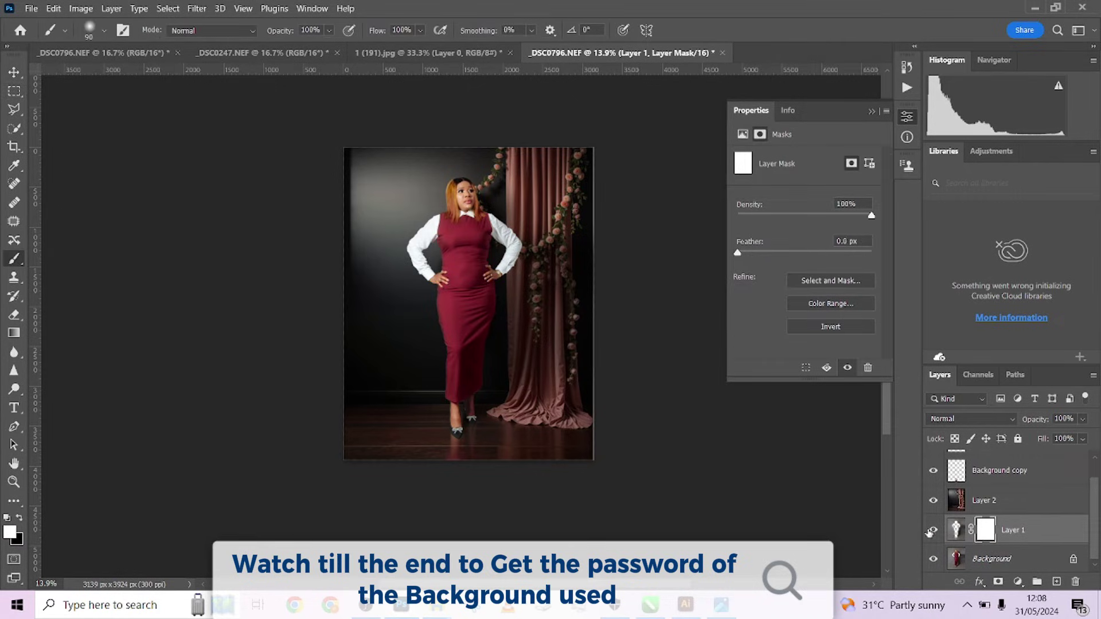
left_click(934, 530)
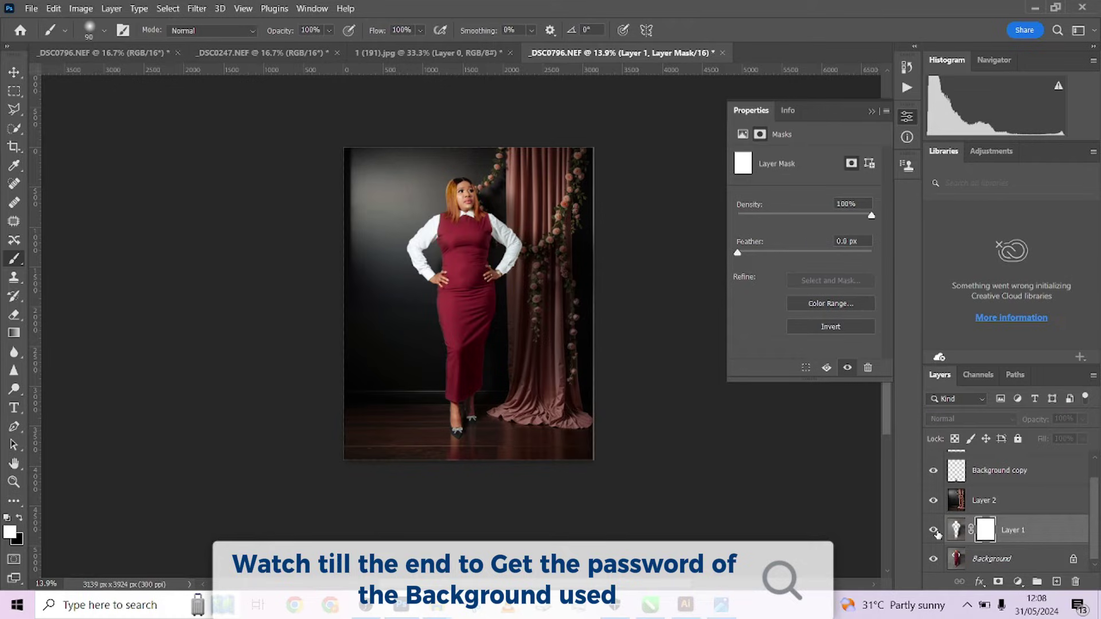
left_click(934, 530)
left_click(934, 530)
left_click(934, 530)
left_click(934, 530)
left_click(935, 531)
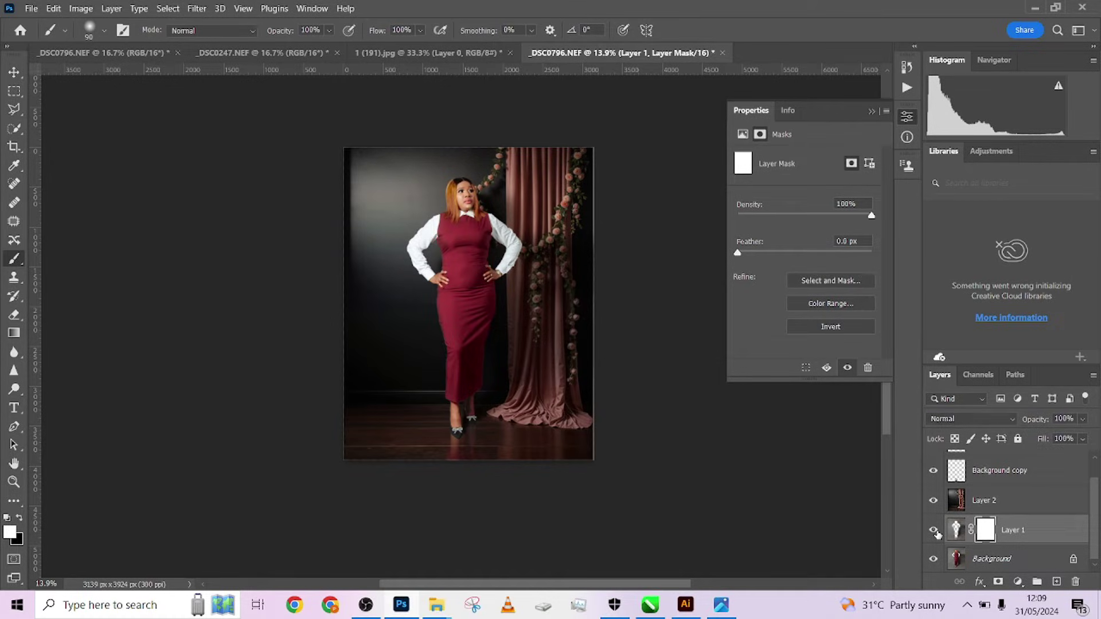
left_click(935, 532)
left_click(935, 531)
Step: Paint the mask with a black brush of about 1091 px, toggling the mask to compare
mouse_move(459, 302)
left_mouse_down()
mouse_move(470, 287)
mouse_move(507, 287)
left_mouse_up()
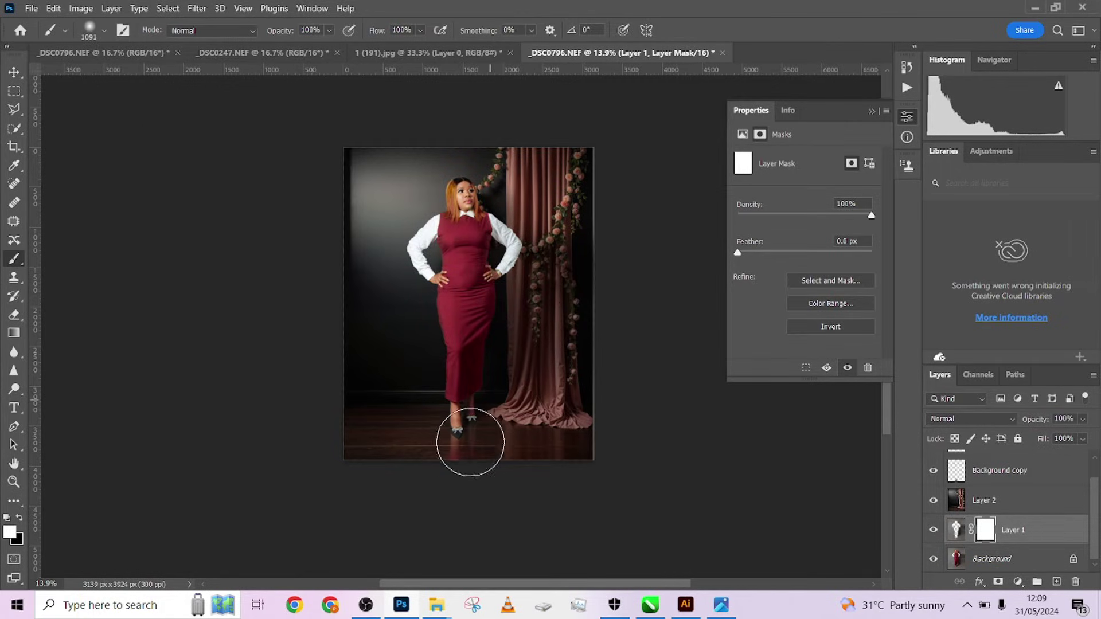
key("x")
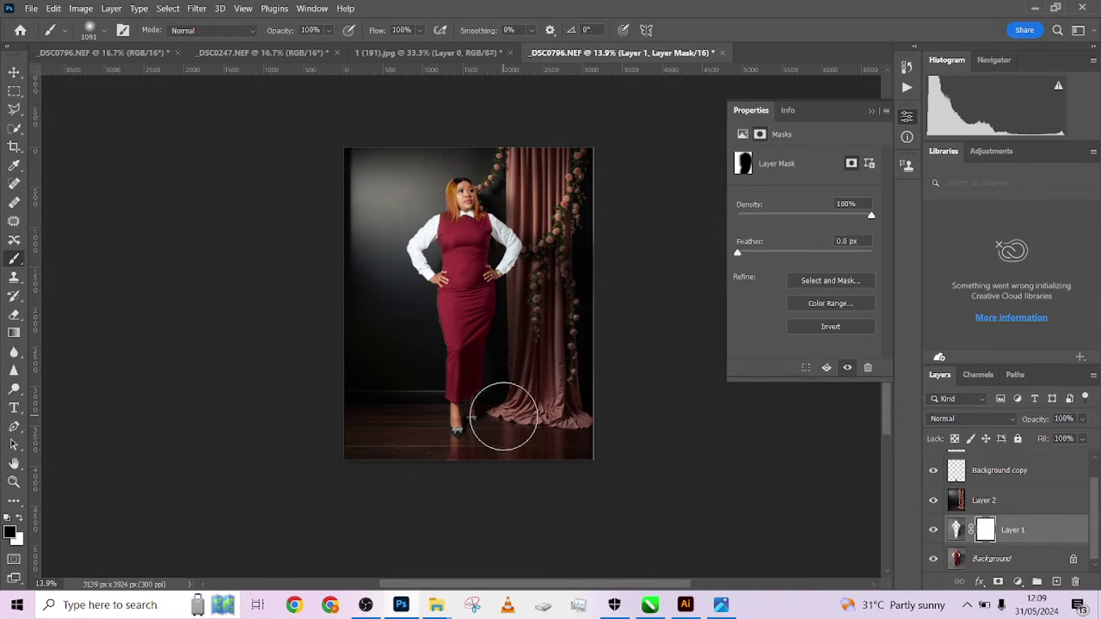
left_click(987, 533, "shift")
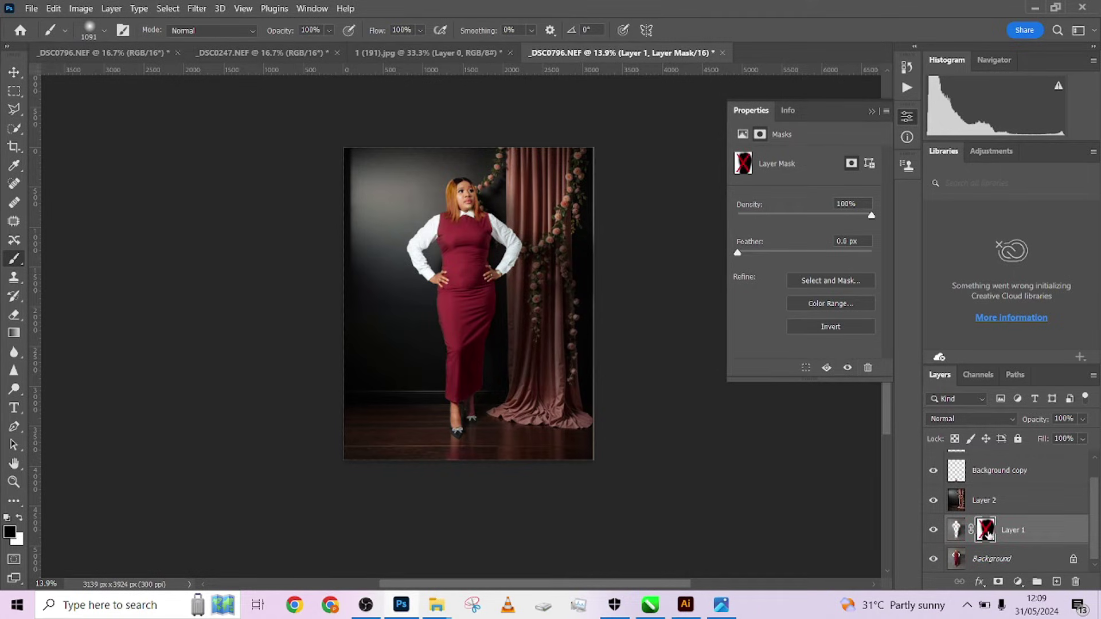
left_click(987, 533, "shift")
left_click(987, 534, "shift")
left_click(986, 533, "shift")
left_click(986, 533, "shift")
left_click(987, 533, "shift")
left_click(986, 534, "shift")
left_click(987, 534, "shift")
left_click(987, 533, "shift")
left_click(987, 534, "shift")
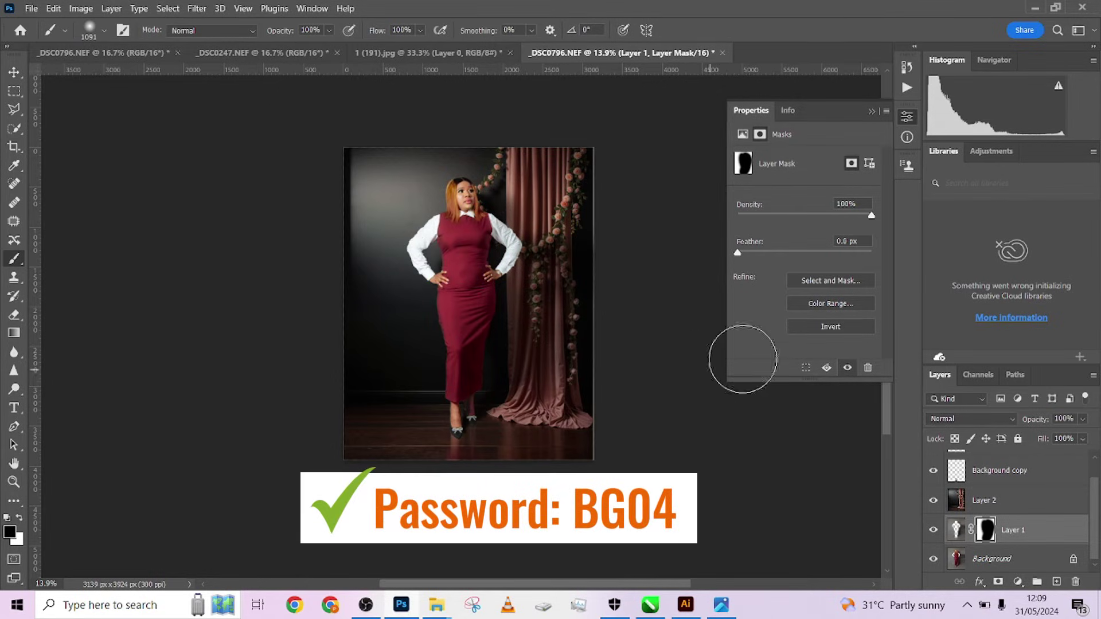
Step: Enable a Drop Shadow on Background copy 2, cast to the left with 100% spread
scroll(1019, 496, "up", 1)
left_click(1078, 468)
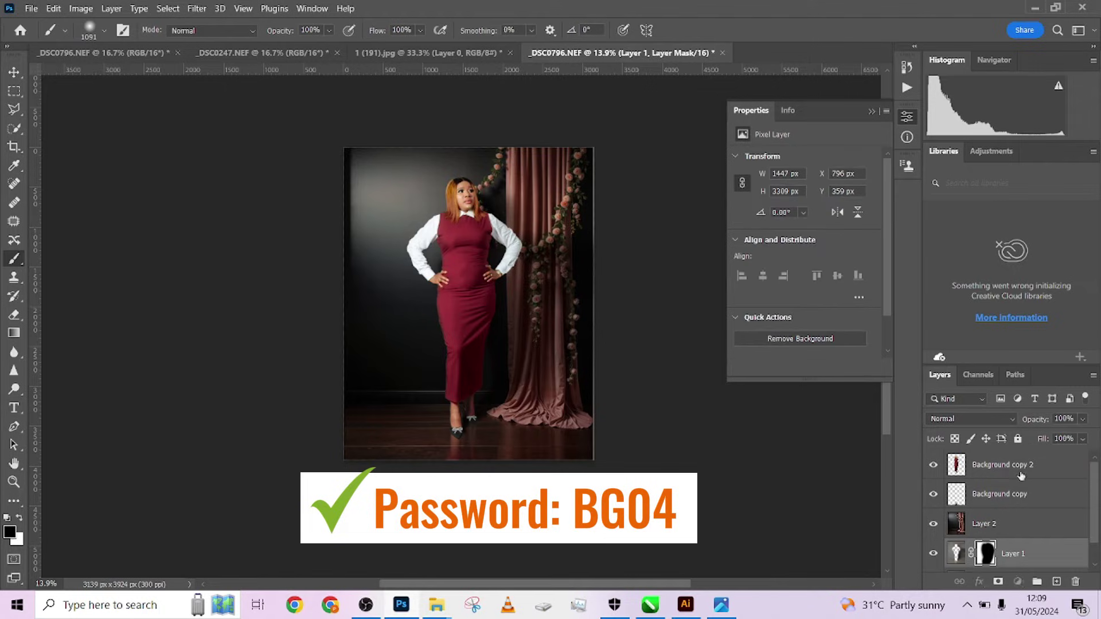
double_click(1076, 470)
left_click_drag(389, 251, 979, 150)
left_click(638, 444)
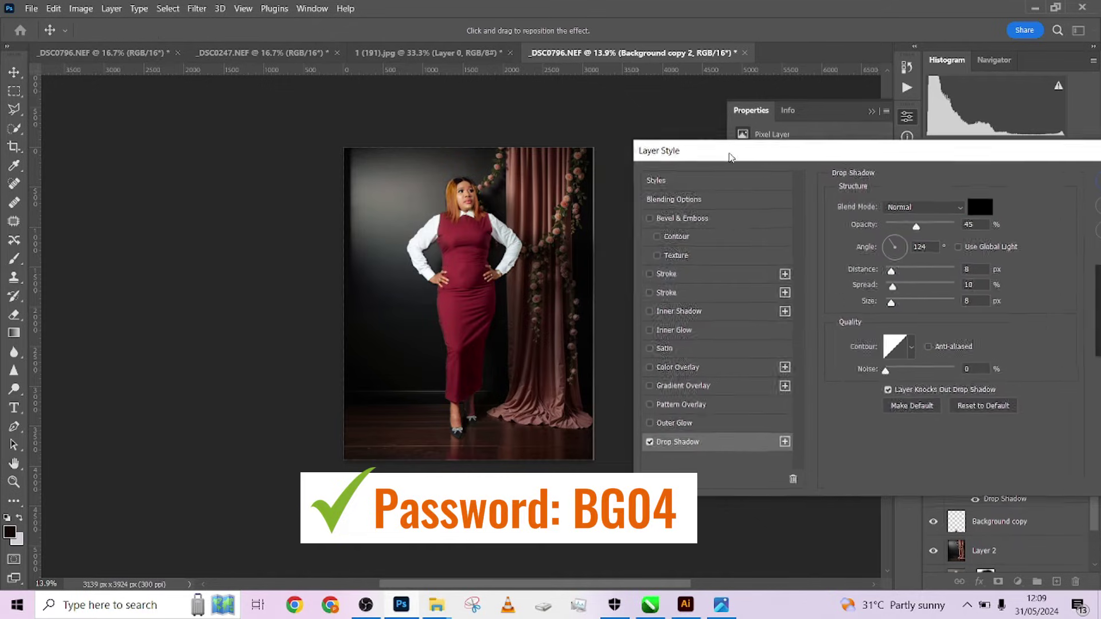
left_click_drag(481, 278, 470, 279)
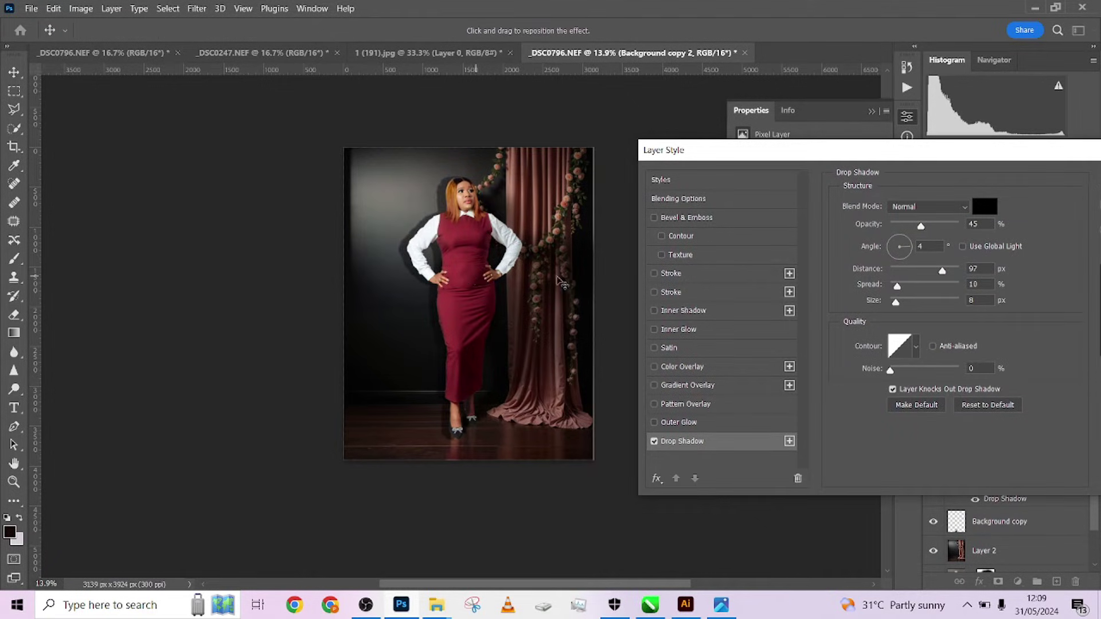
mouse_move(901, 292)
left_mouse_down()
mouse_move(960, 294)
mouse_move(899, 303)
left_mouse_up()
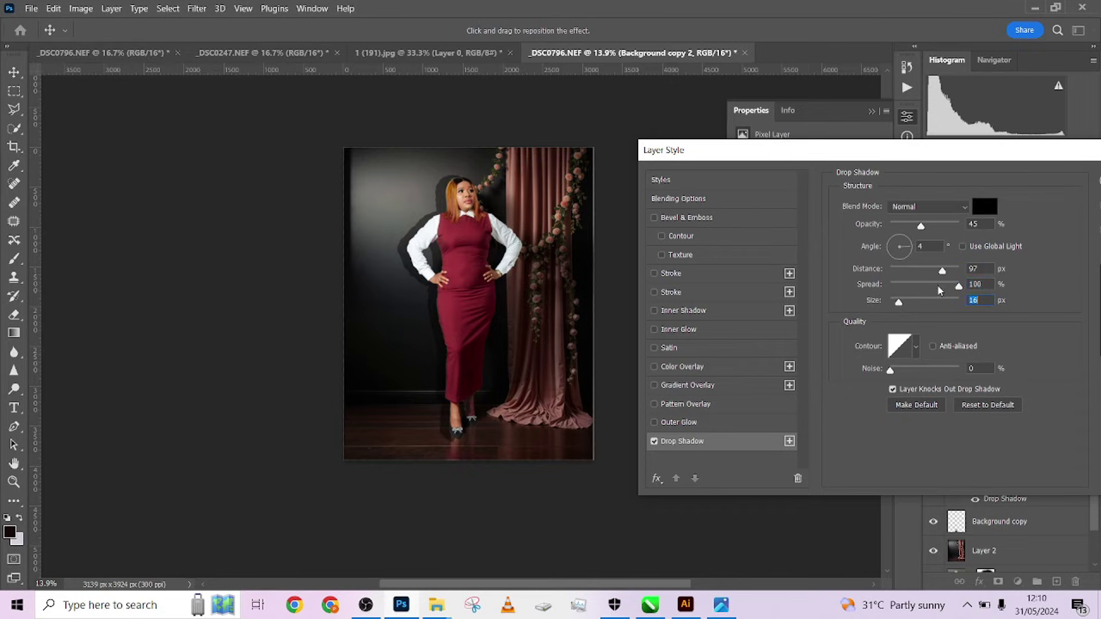
Step: Adjust the shadow to about 14% opacity, 152 px distance, size 0 and 83% spread
left_click_drag(912, 227, 901, 229)
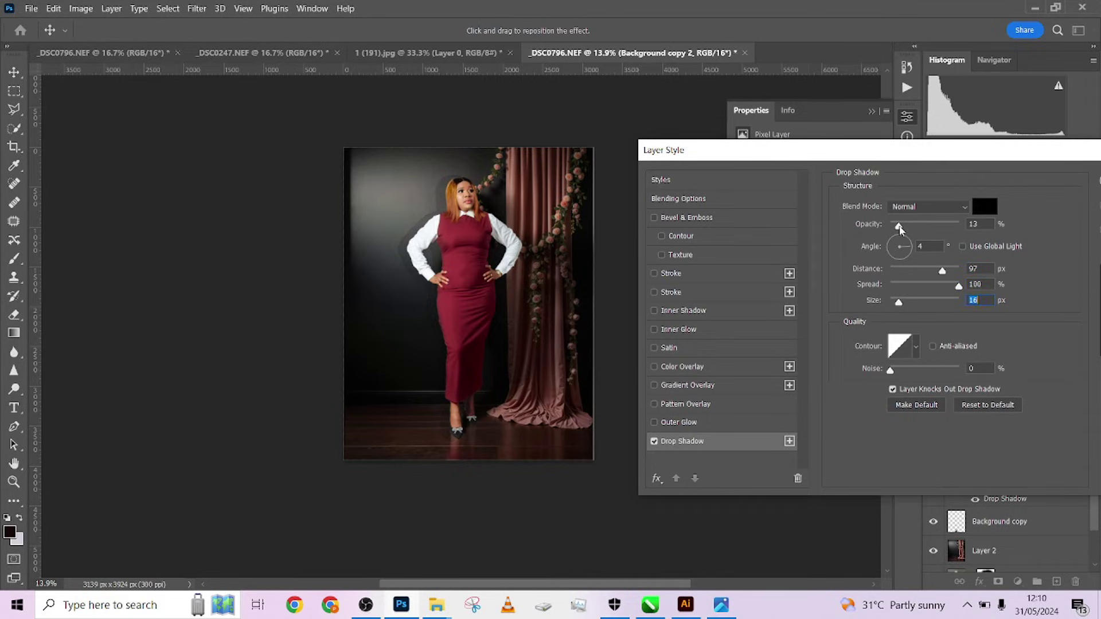
left_click_drag(942, 270, 930, 270)
left_click_drag(451, 255, 451, 254)
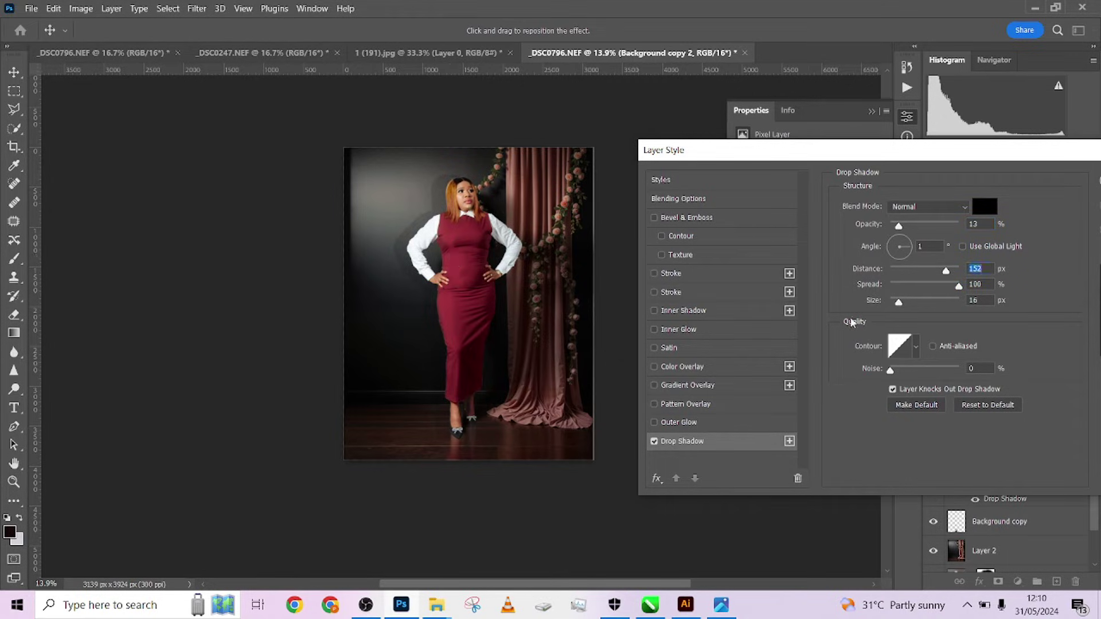
left_click_drag(903, 301, 869, 310)
left_click_drag(958, 286, 948, 287)
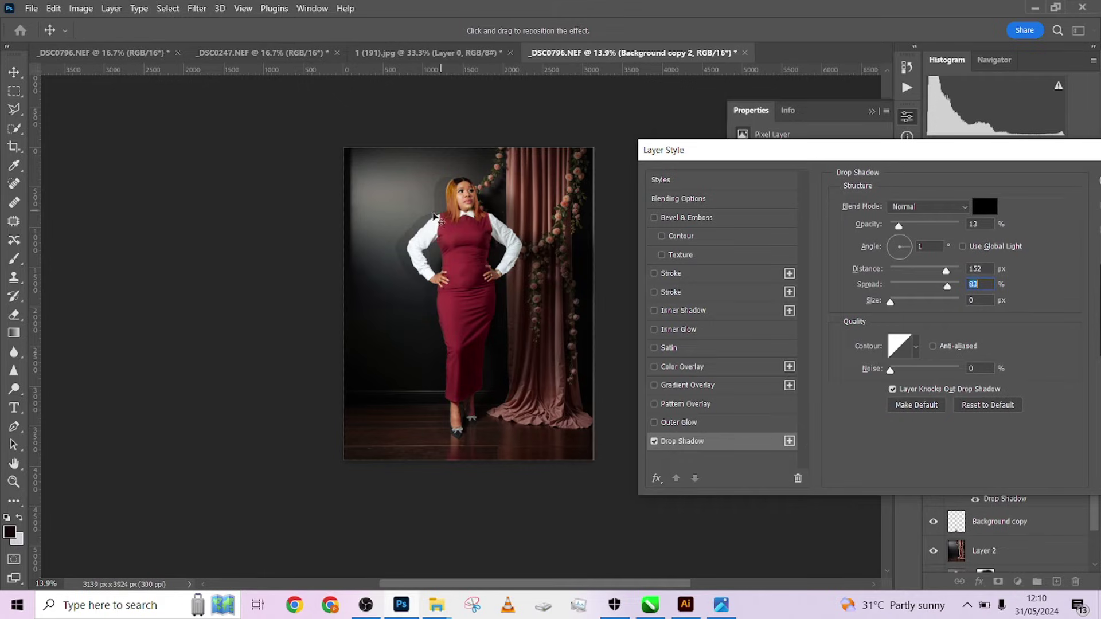
Step: Refine the shadow to 91 px distance, 25% spread and about 122 px size
key("ctrl+plus")
key("ctrl+plus")
key("ctrl+plus")
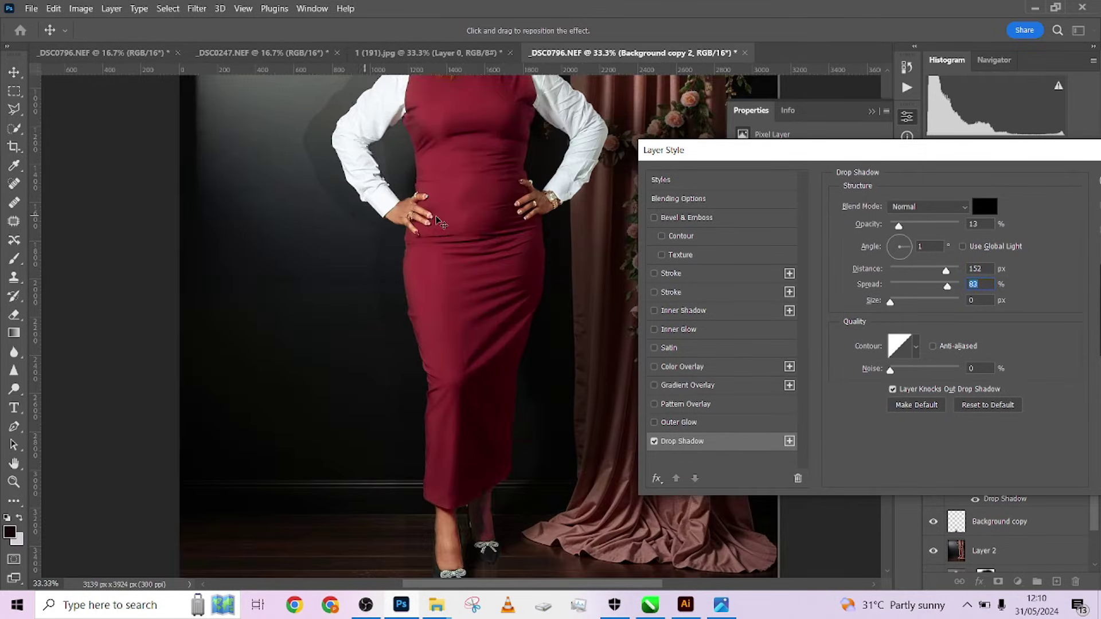
left_click_drag(414, 228, 446, 349)
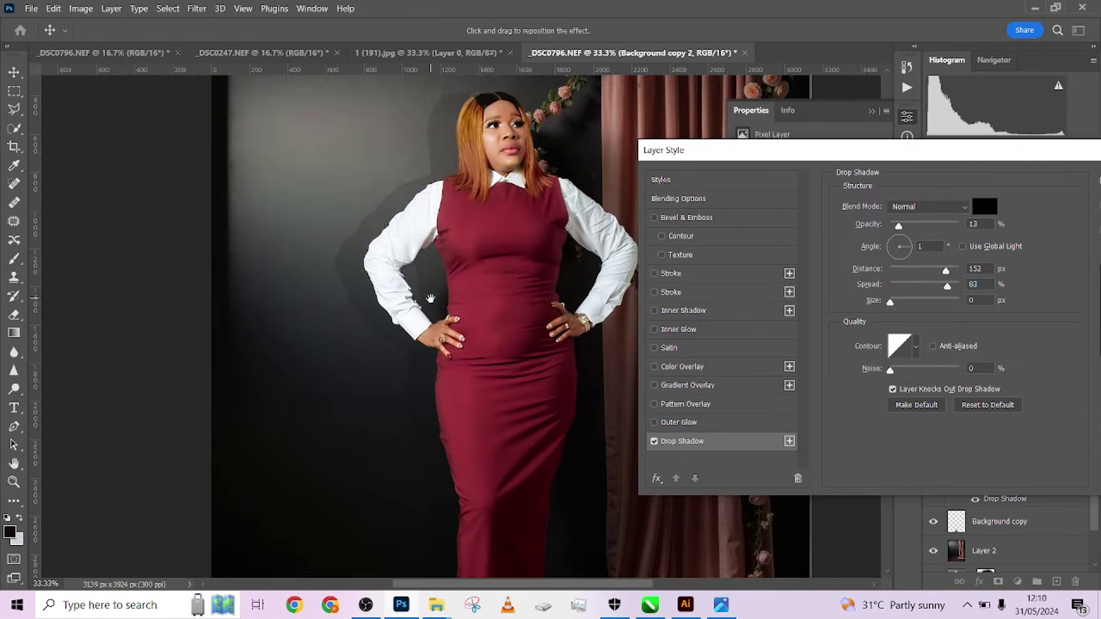
left_click_drag(947, 274, 940, 272)
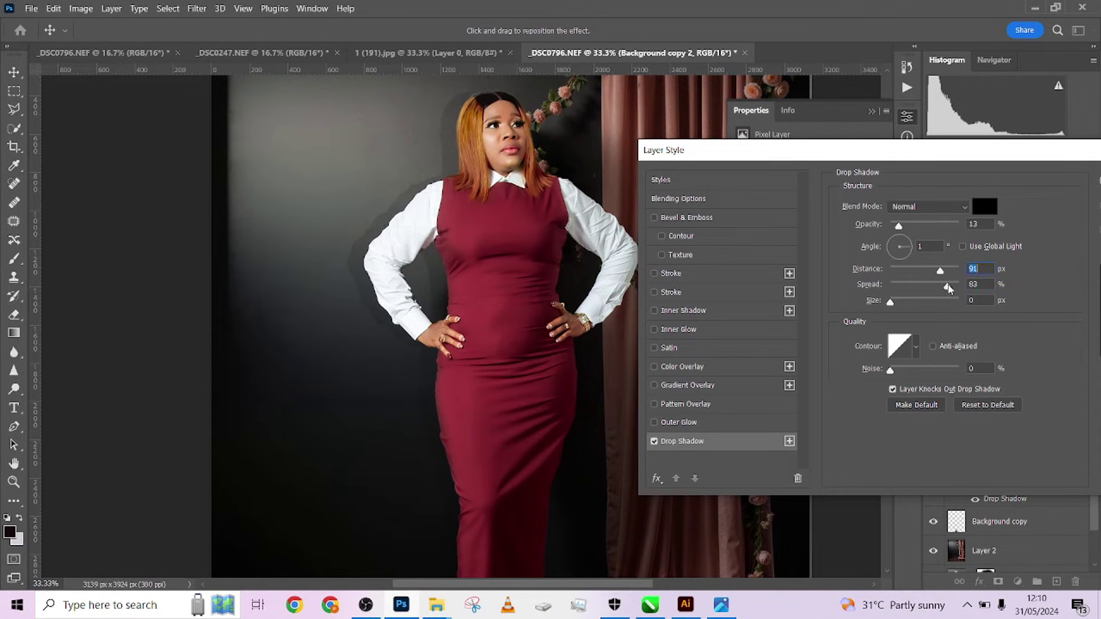
left_click(947, 287)
left_click_drag(936, 302, 908, 285)
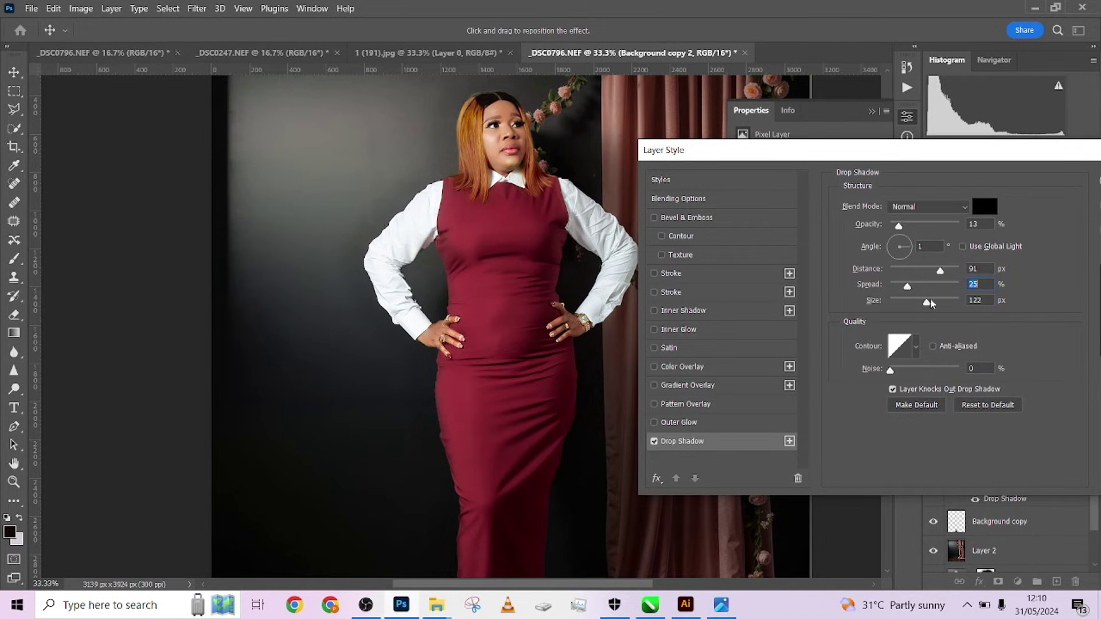
left_click_drag(1070, 163, 877, 171)
Step: Confirm the drop shadow and toggle it off and on to compare
left_click(955, 192)
key("b")
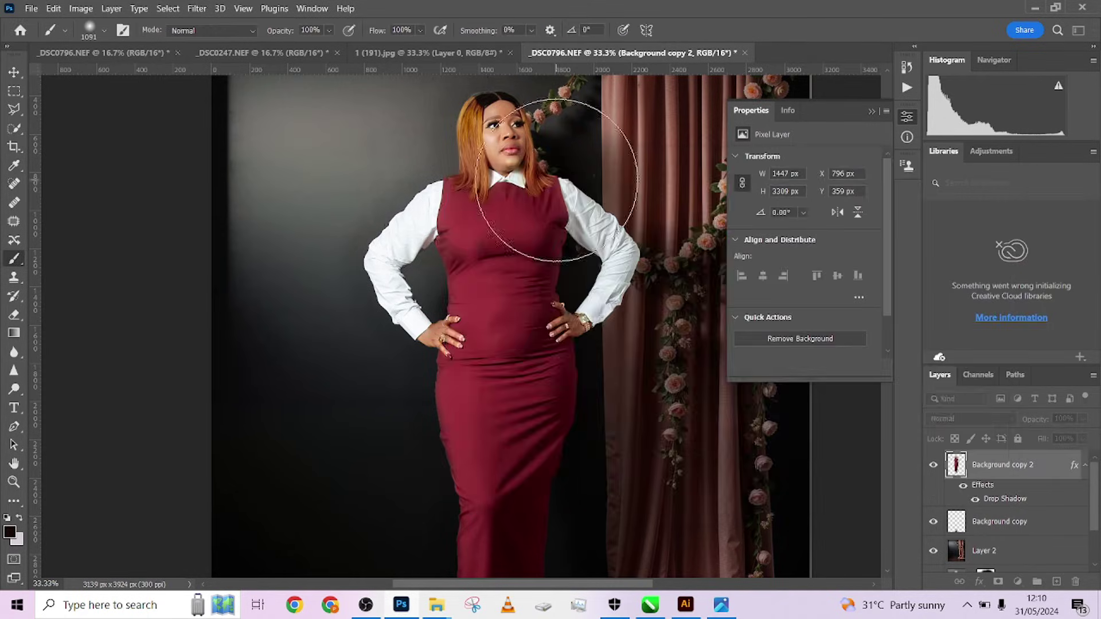
scroll(529, 156, "down", 3)
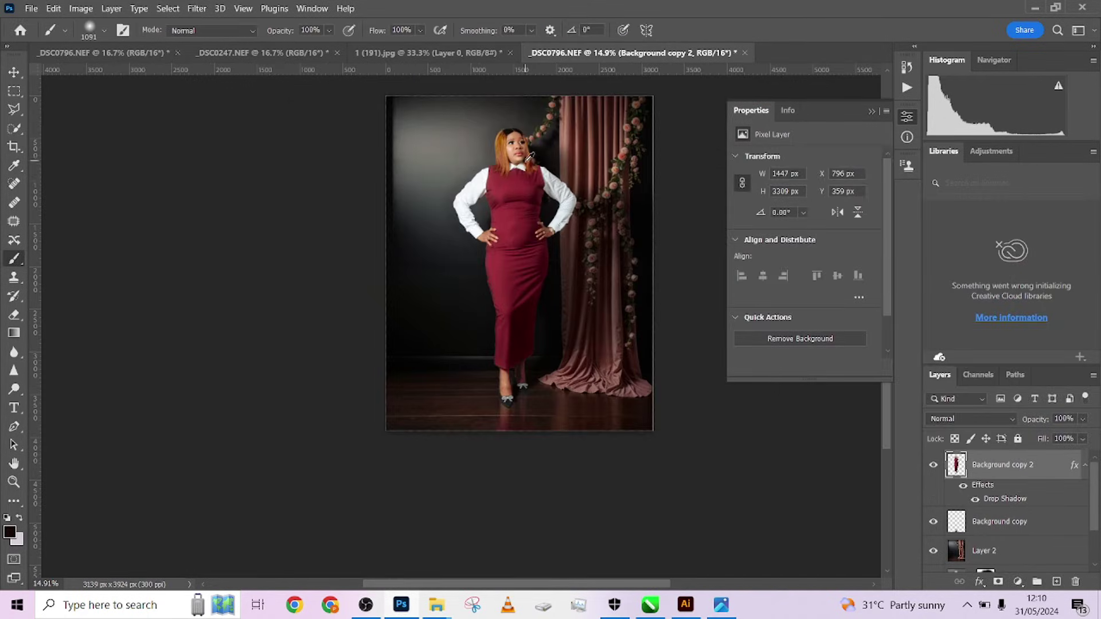
left_click(976, 500)
left_click(975, 500)
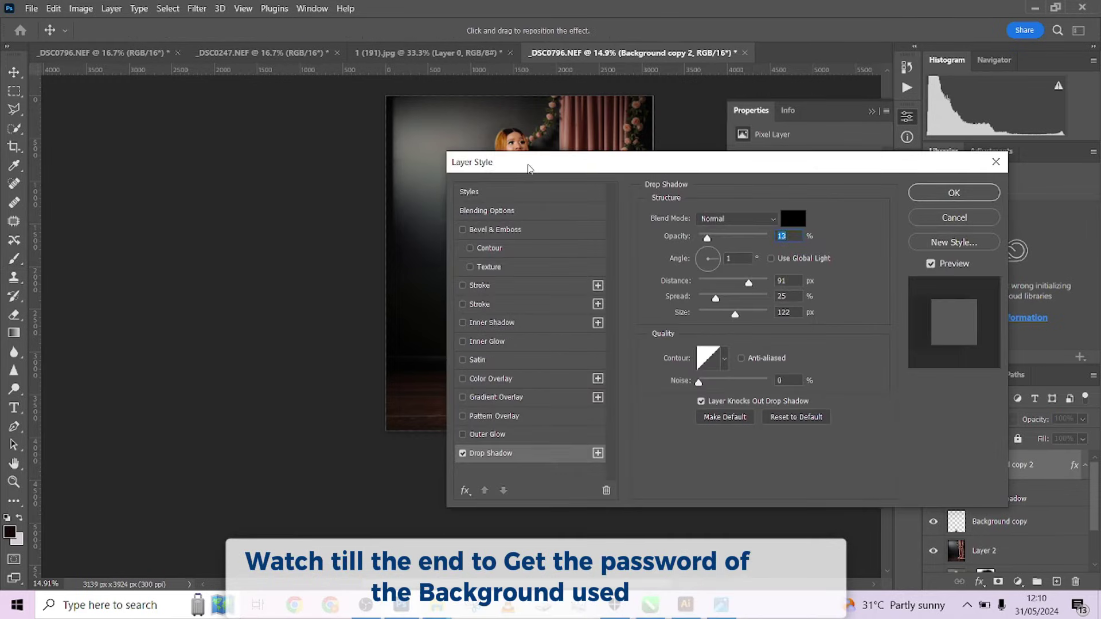
Step: Offset the shadow to 389 px at 31° and lower its opacity to 5%
left_click_drag(528, 168, 633, 182)
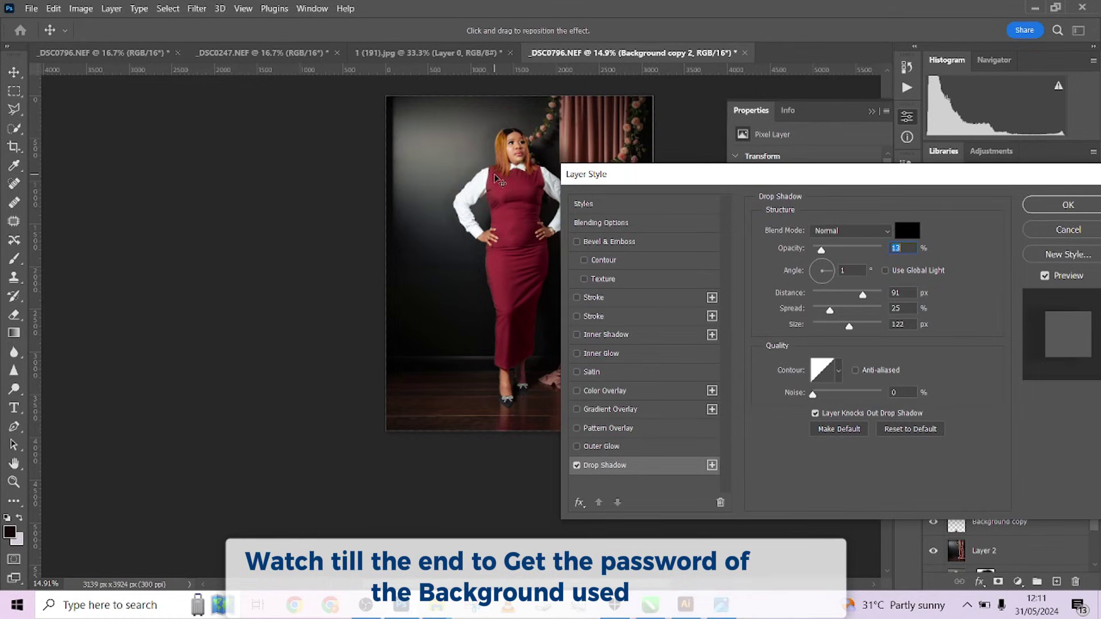
left_click_drag(497, 179, 469, 200)
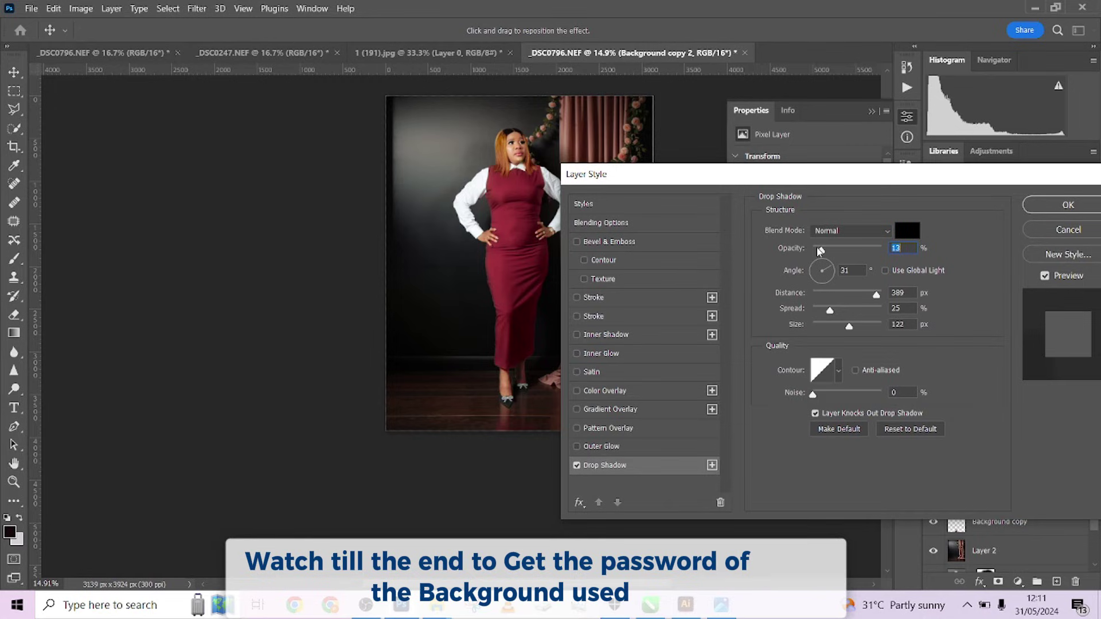
left_click_drag(822, 250, 818, 252)
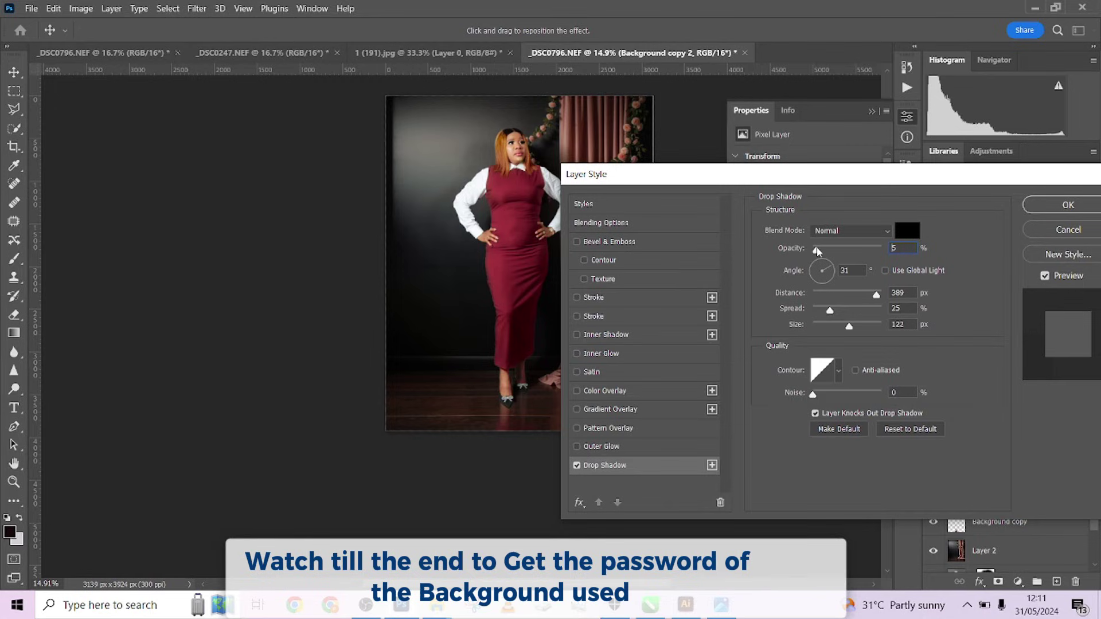
left_click(1056, 205)
left_click(976, 500)
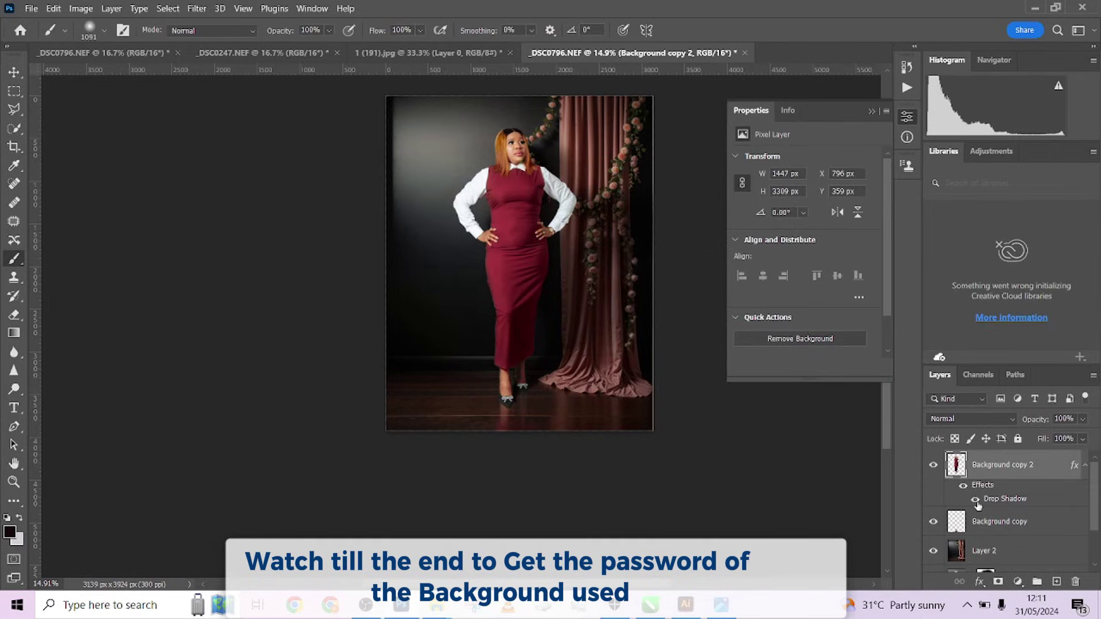
left_click(977, 499)
left_click_drag(489, 330, 470, 337)
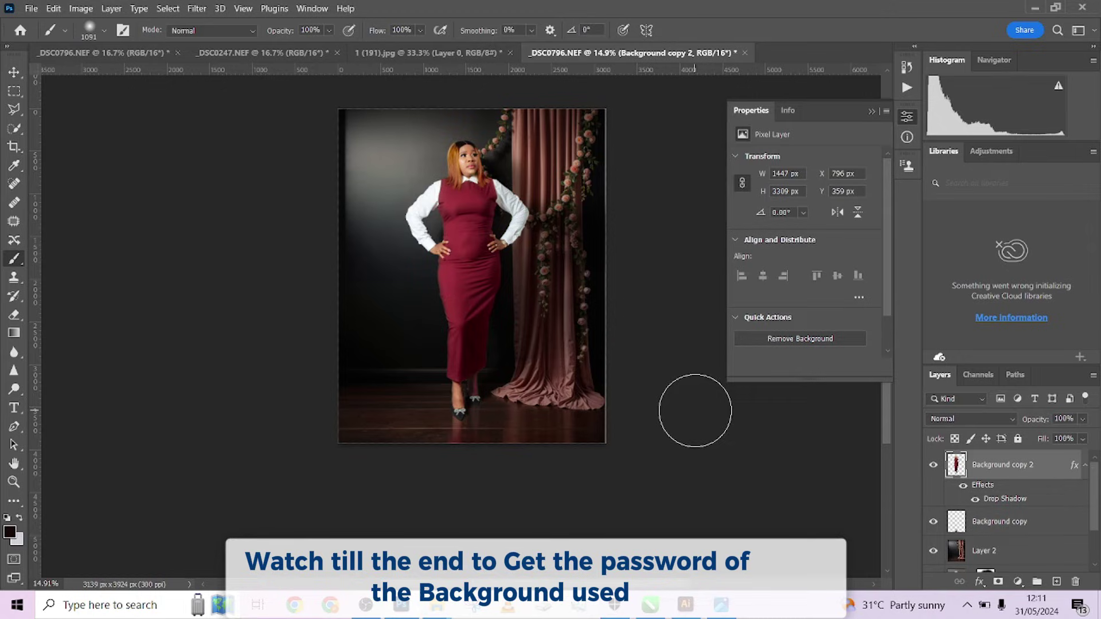
Step: Add a Curves adjustment layer and lift the Red curve's midtones and shadows slightly
left_click(1018, 582)
left_click(1026, 401)
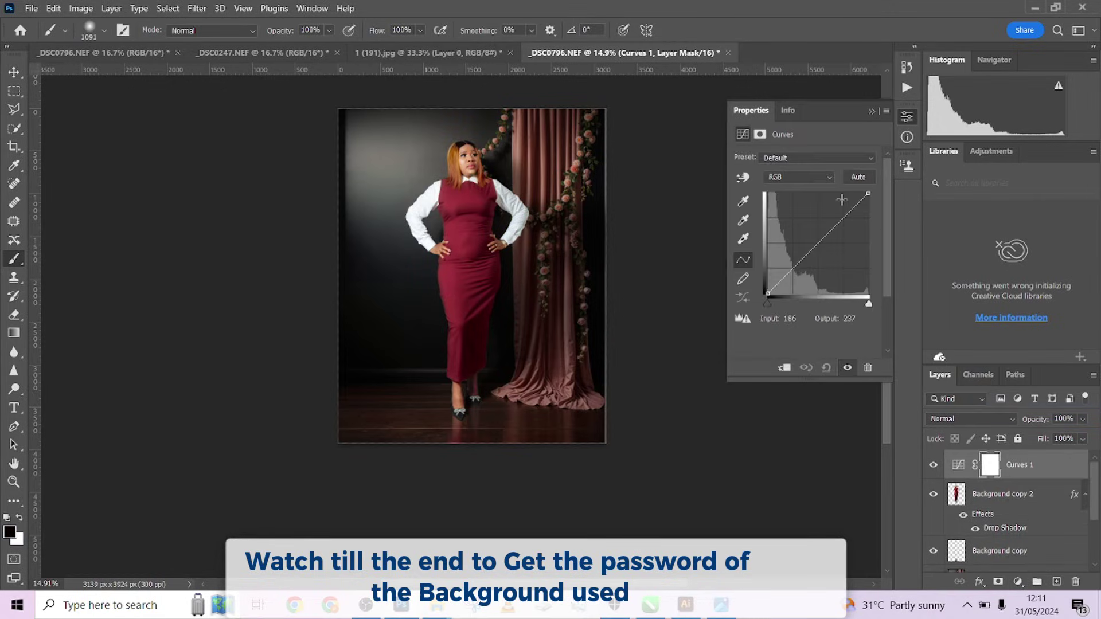
left_click(799, 177)
left_click(795, 200)
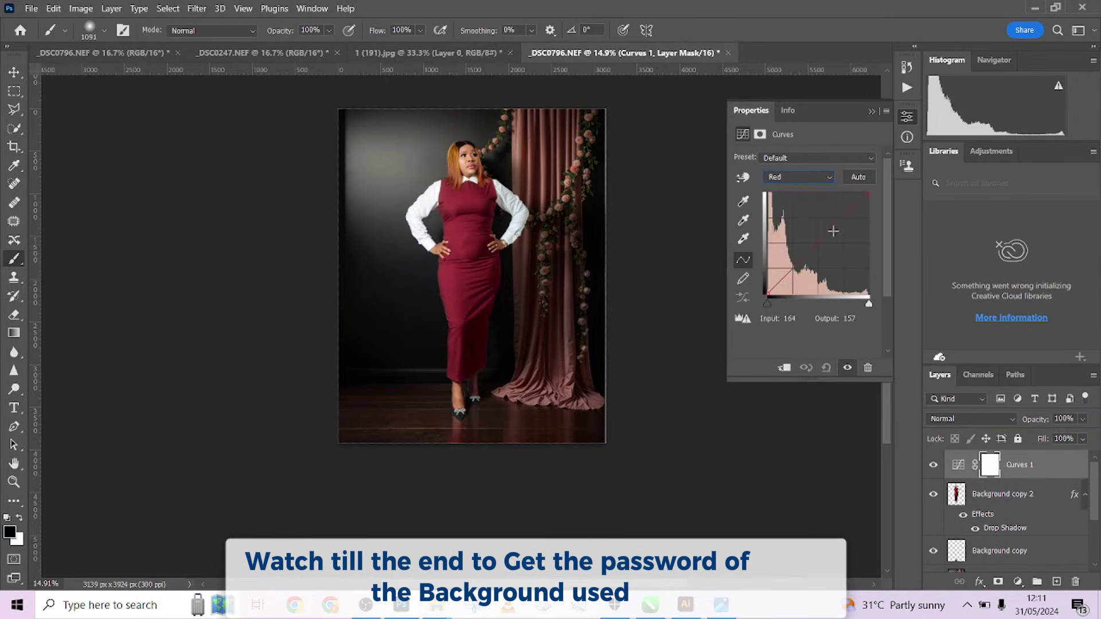
left_click(833, 228)
left_click_drag(833, 228, 833, 226)
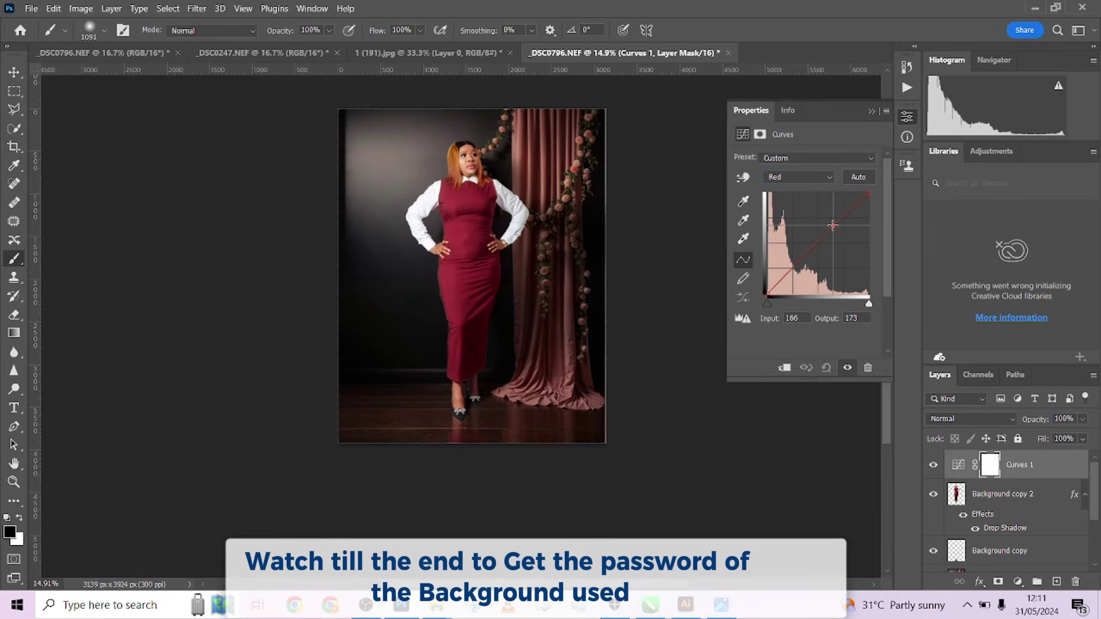
left_click_drag(792, 272, 793, 267)
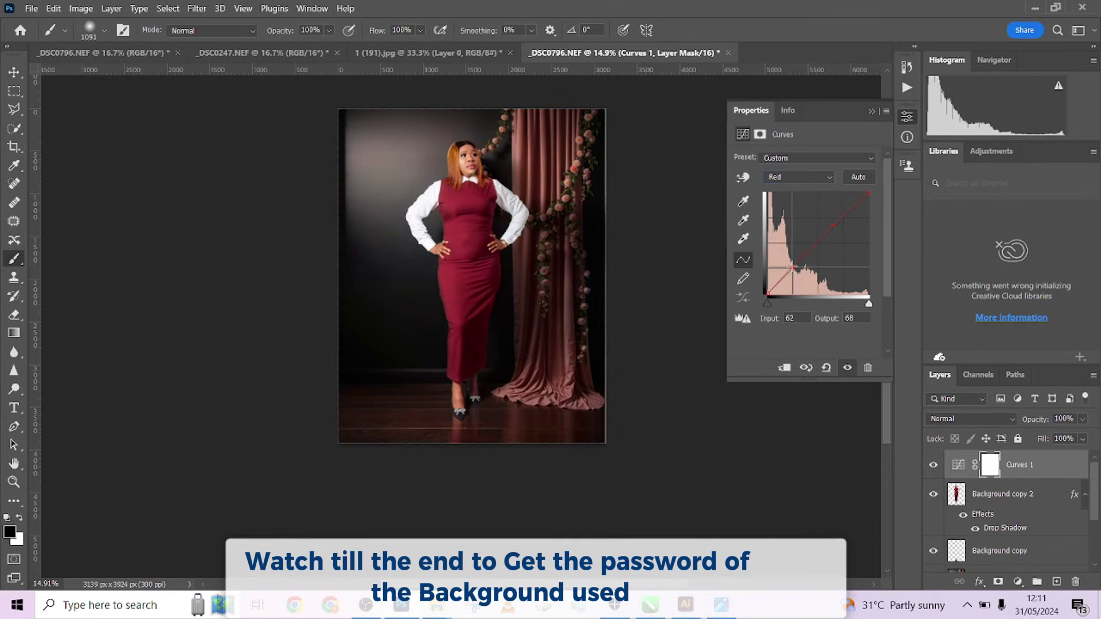
Step: Lift the Blue curve slightly, then raise the RGB black point to Input 3, Output 11
left_click(799, 177)
left_click(797, 221)
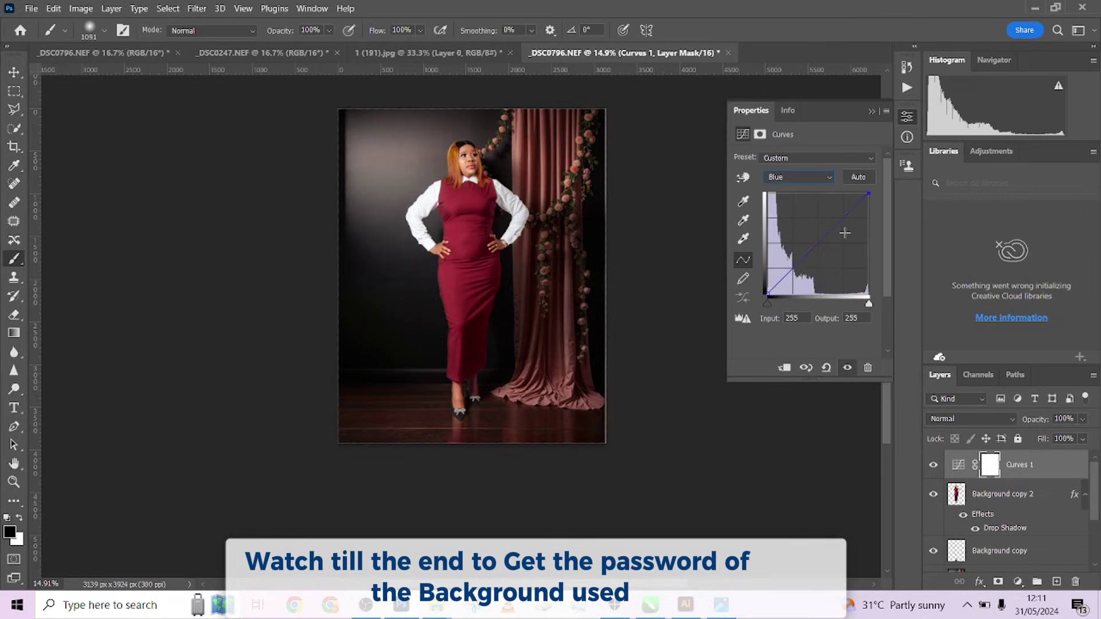
left_click_drag(835, 226, 836, 228)
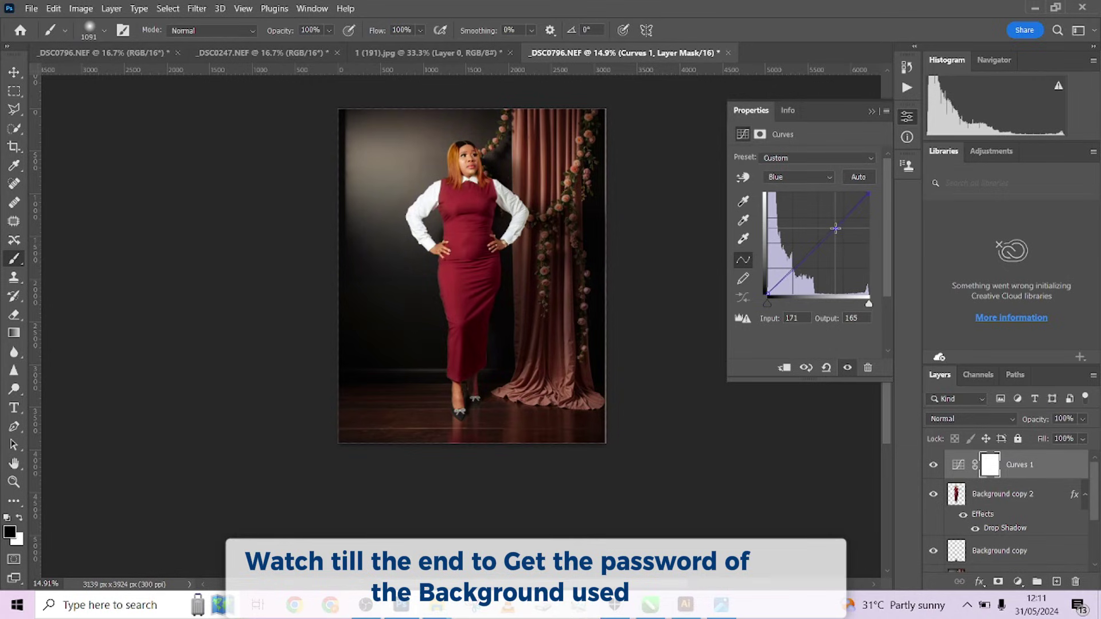
left_click(789, 181)
left_click(781, 178)
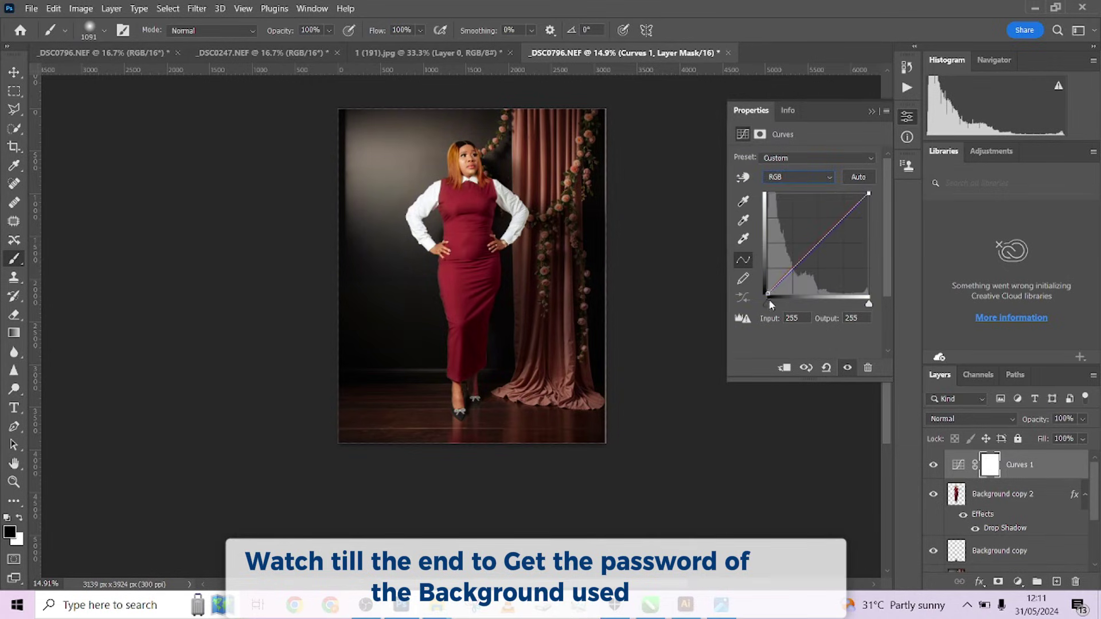
left_click_drag(769, 302, 770, 302)
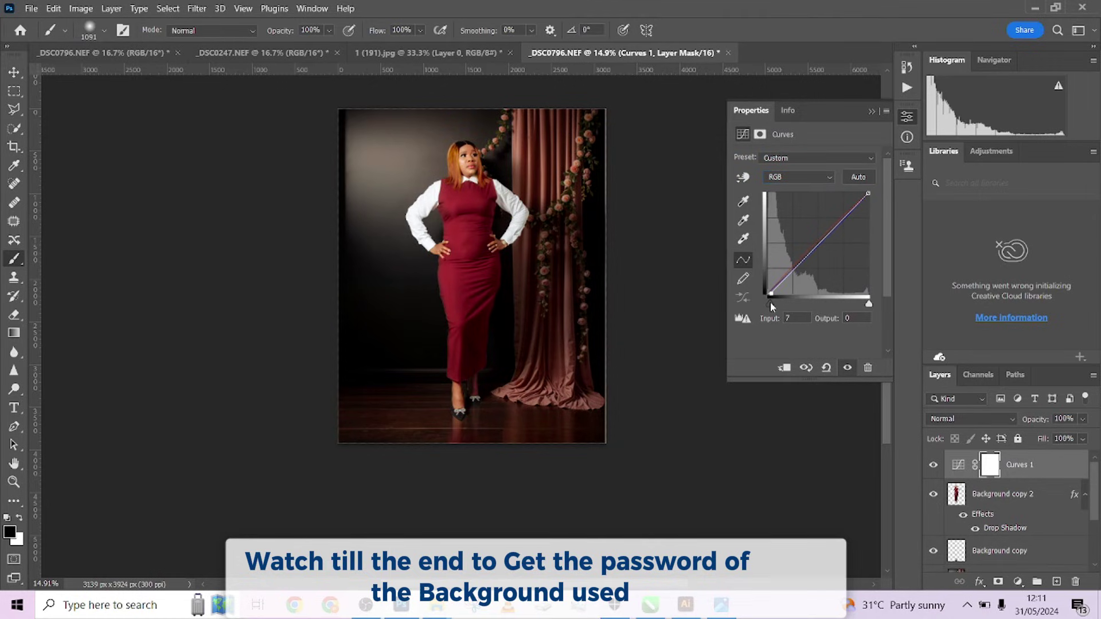
left_click_drag(869, 304, 870, 308)
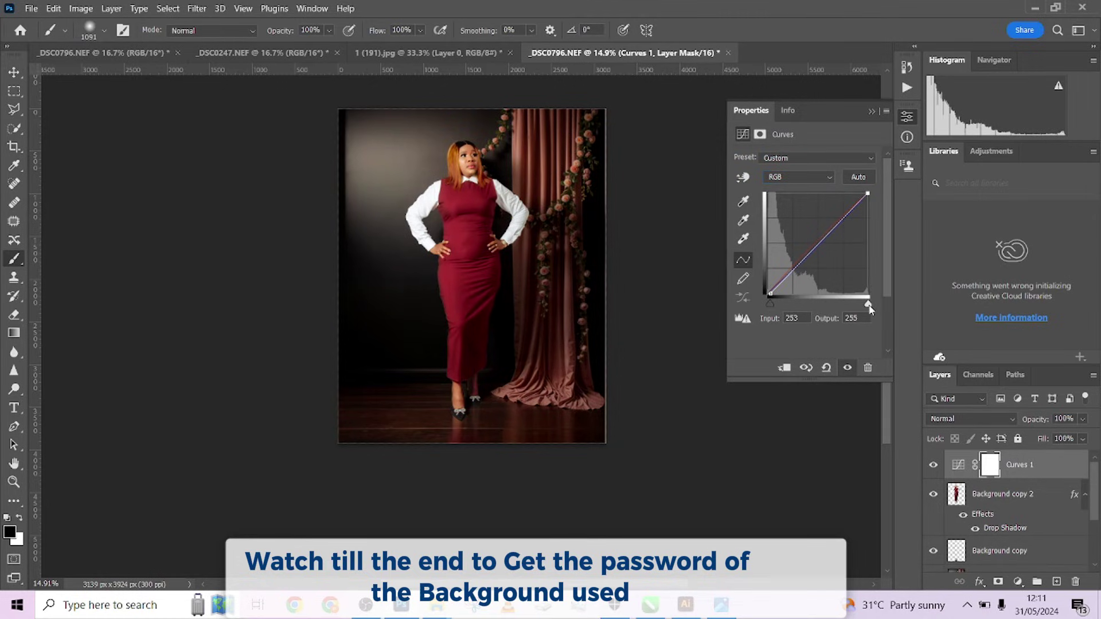
left_click(767, 290)
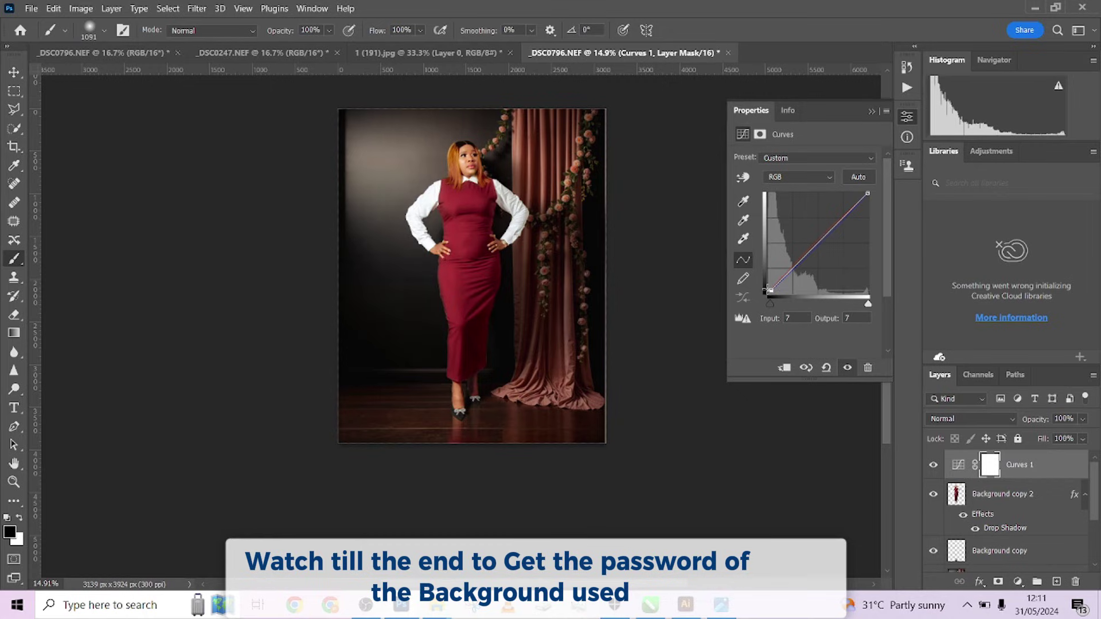
left_click_drag(768, 290, 765, 288)
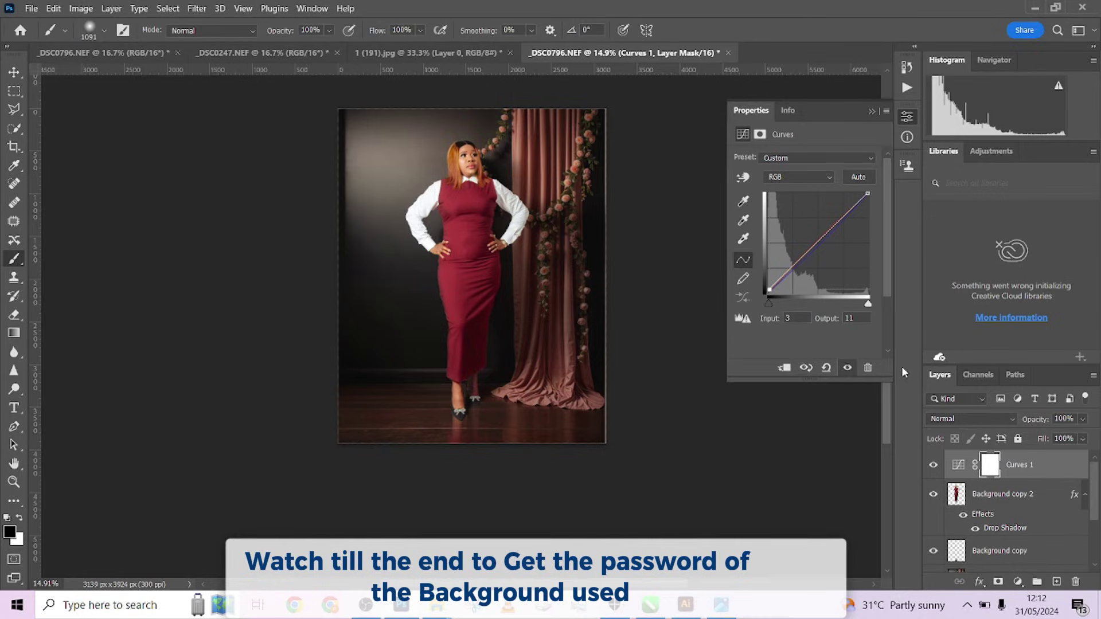
left_click(1018, 582)
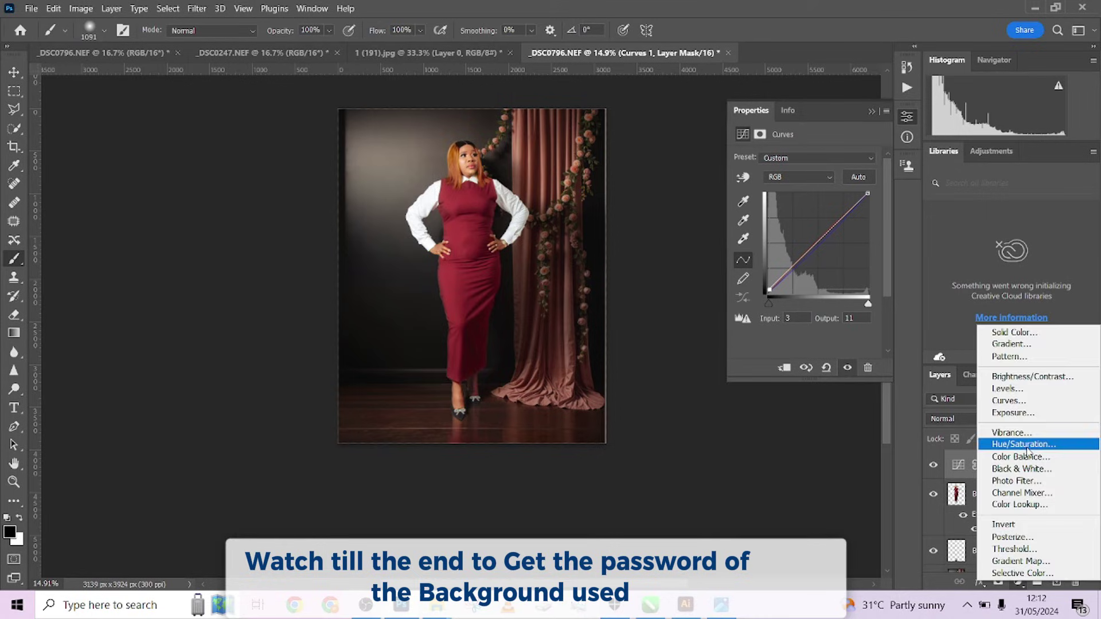
Step: Add a Levels layer with Blue midtone about 1.06, white input 244, output black 11
left_click(1008, 389)
left_click(795, 184)
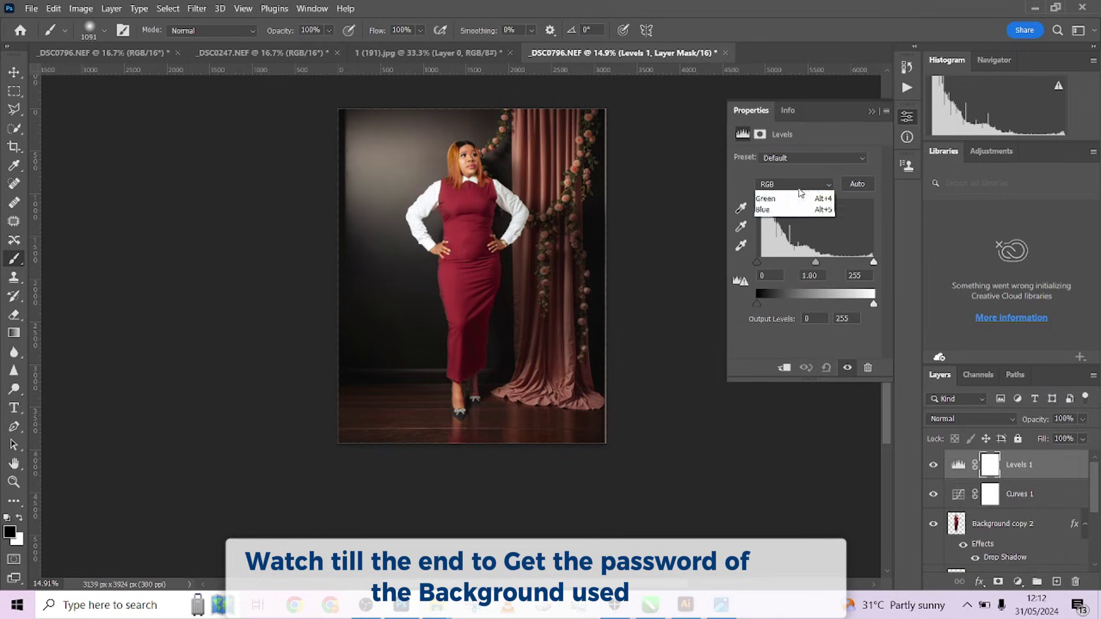
left_click(780, 226)
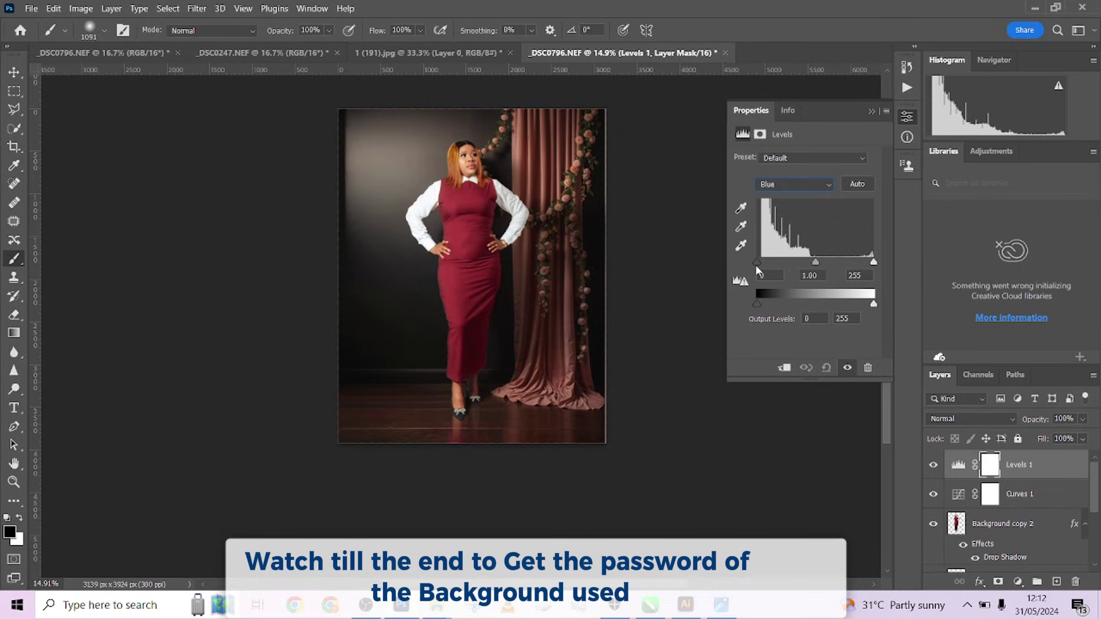
left_click(757, 264)
left_click_drag(816, 262, 810, 267)
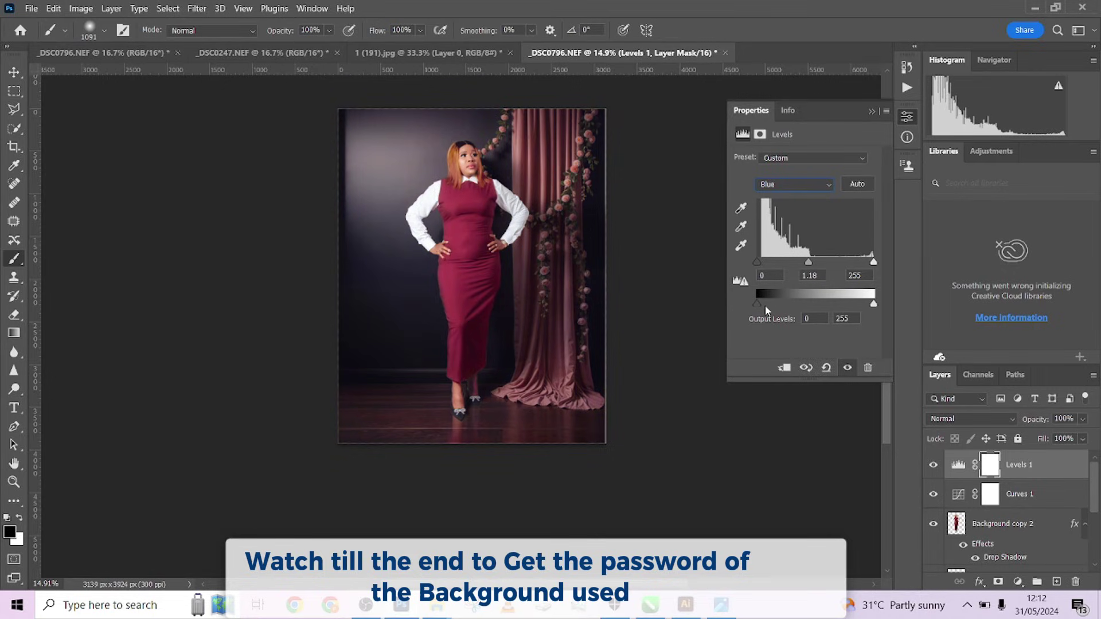
left_click_drag(759, 305, 761, 305)
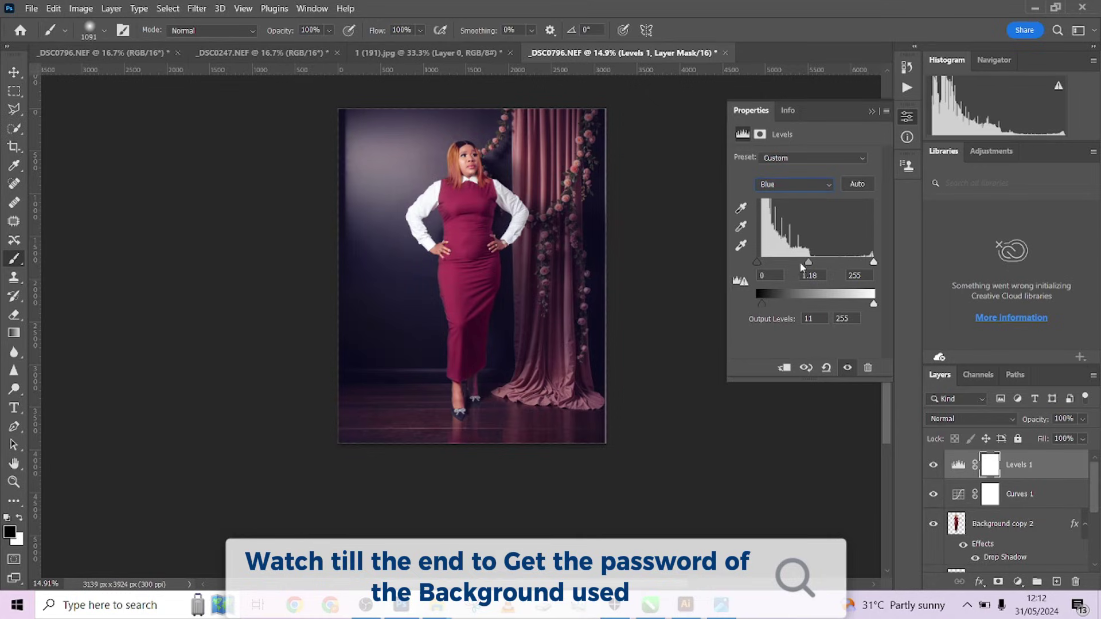
left_click_drag(808, 264, 813, 266)
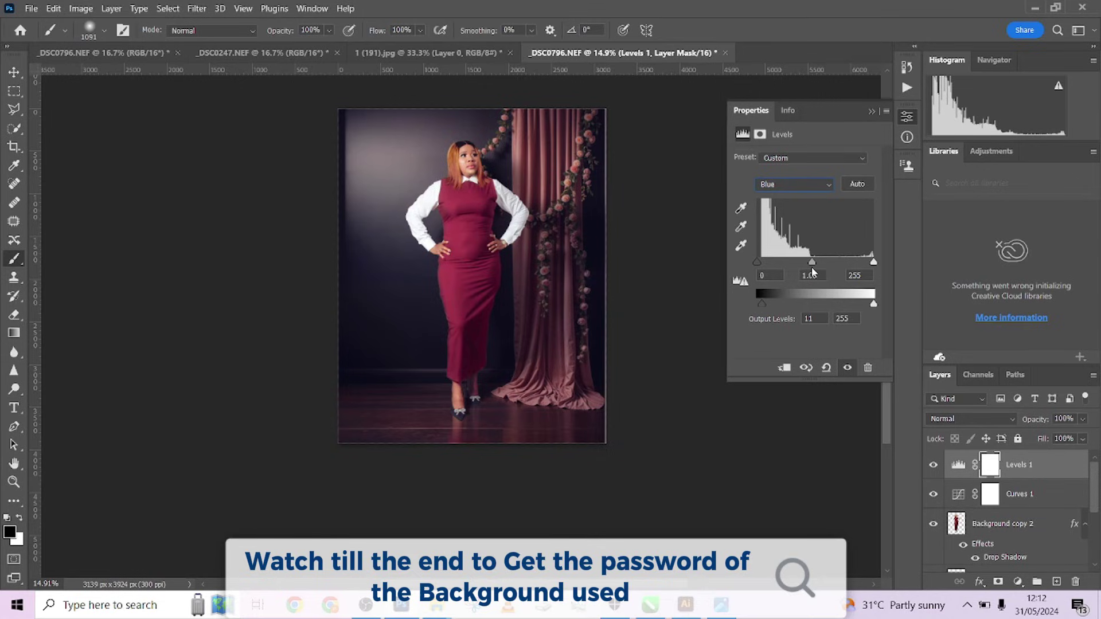
left_click_drag(873, 262, 814, 268)
Step: Nudge the Curves 1 black point slightly, then reselect Levels 1
left_click(963, 494)
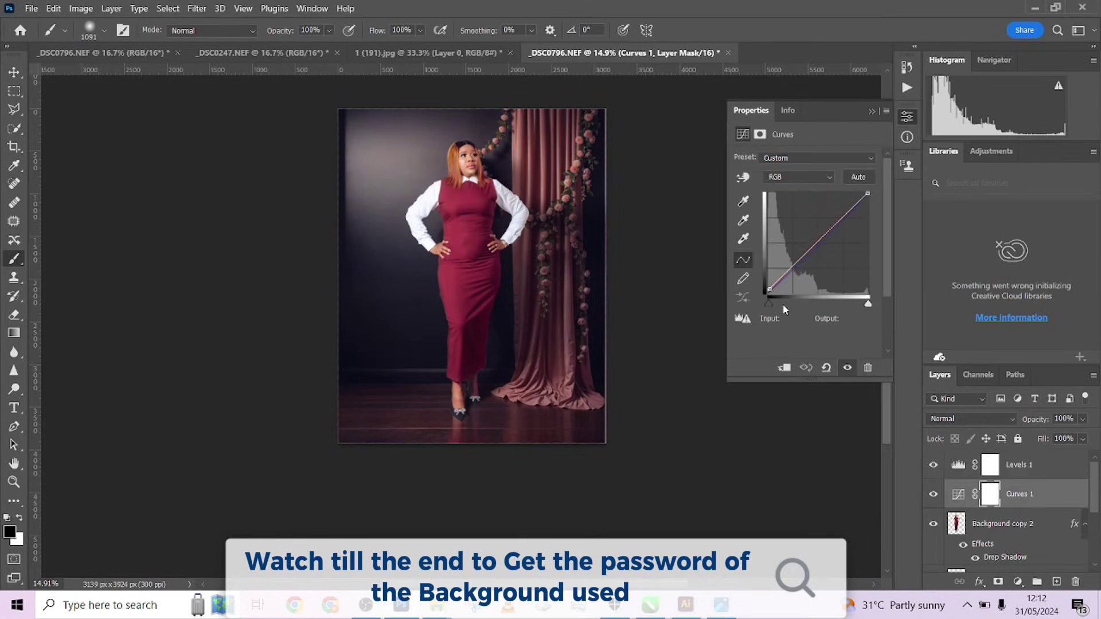
left_click_drag(769, 305, 771, 306)
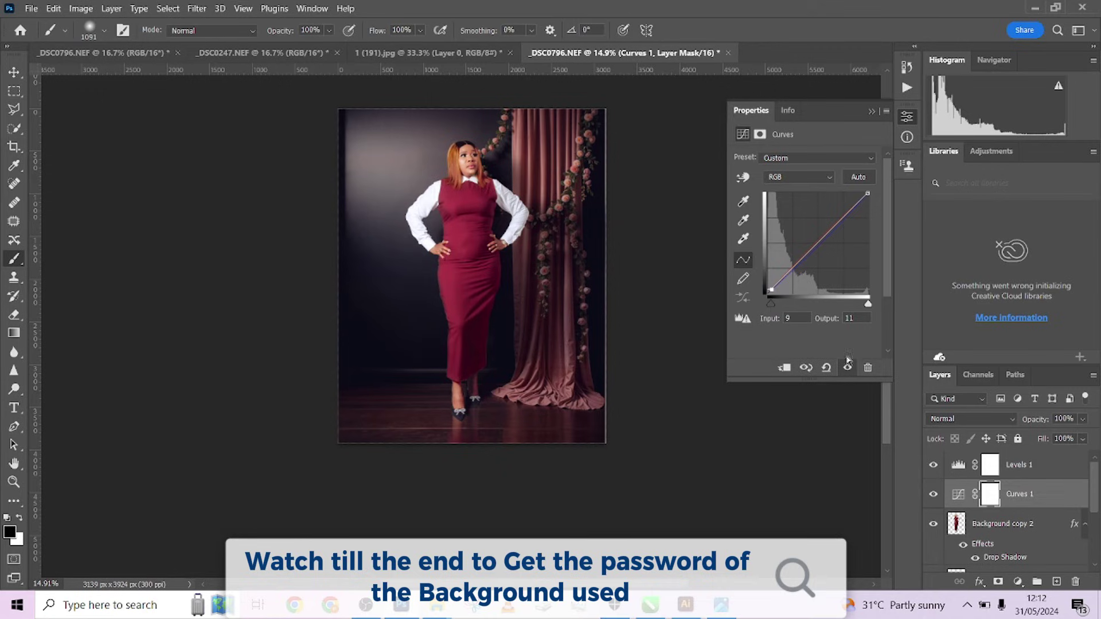
left_click(1054, 467)
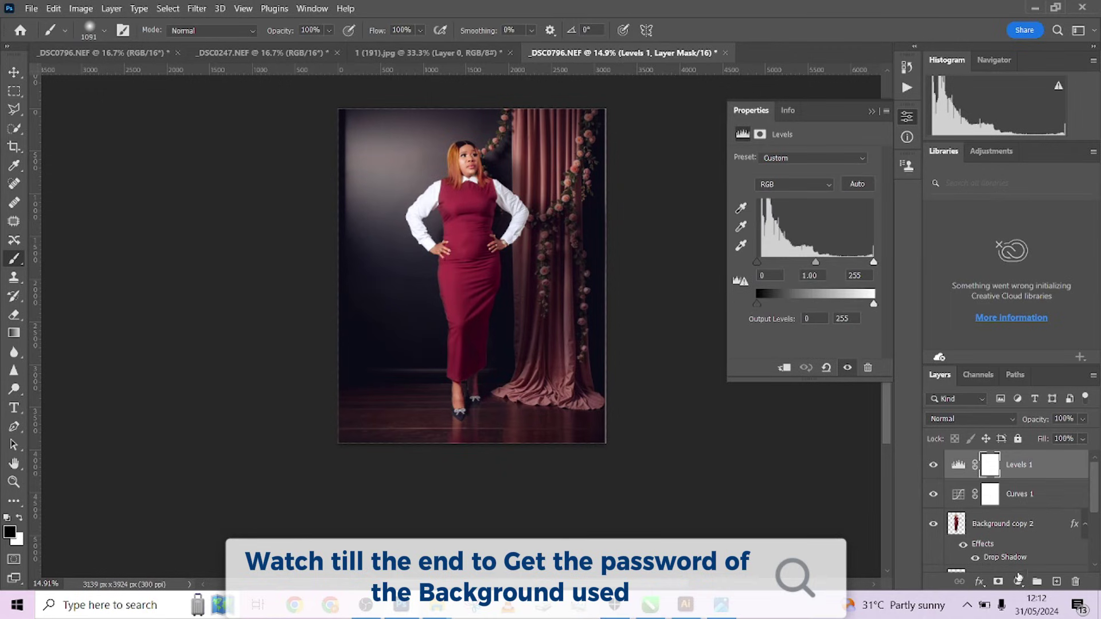
left_click(1018, 581)
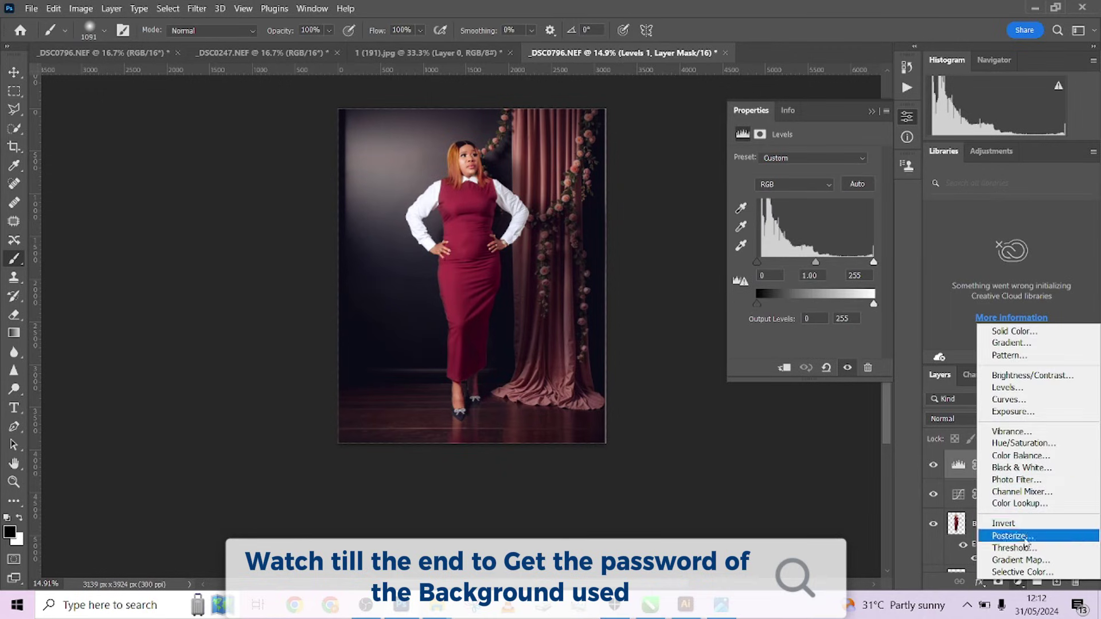
Step: Add a Selective Color adjustment layer and set its Reds to Cyan -24, Magenta +13
left_click(1024, 571)
left_click_drag(801, 200, 807, 242)
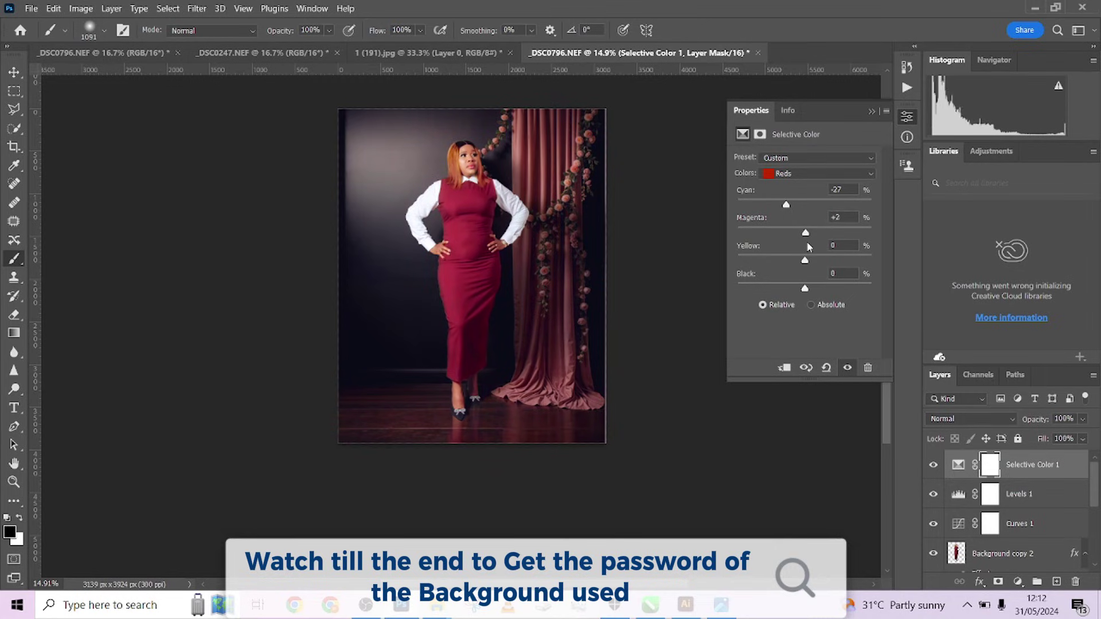
left_click_drag(787, 204, 806, 223)
Step: Adjust the Yellows to Cyan -11 and Black +26
left_click(795, 173)
left_click(796, 194)
left_click_drag(805, 288, 825, 310)
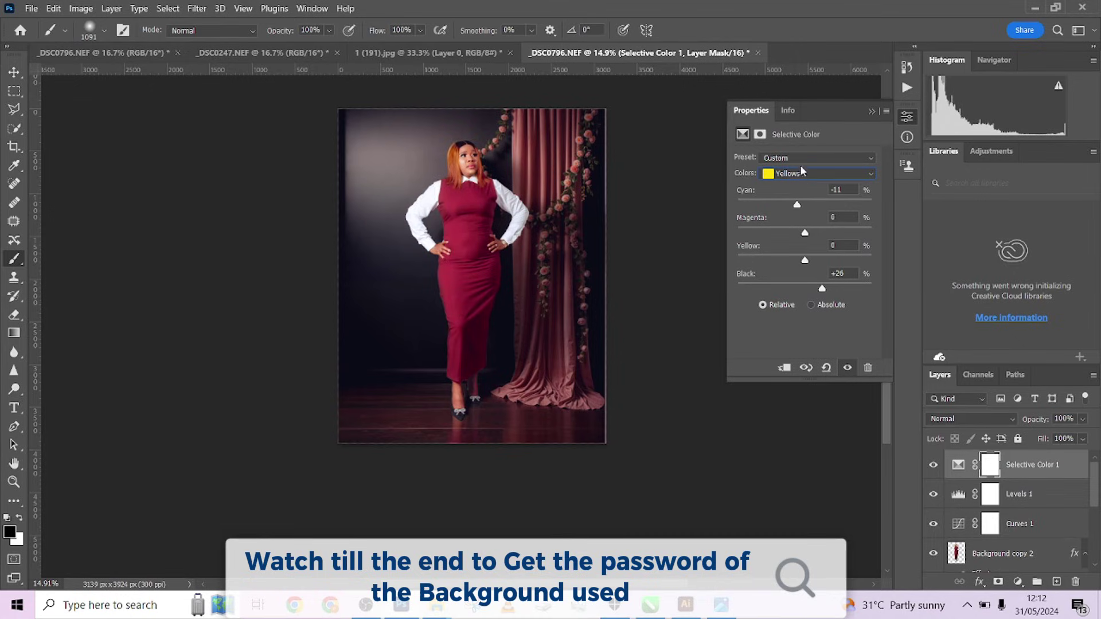
mouse_move(804, 241)
left_mouse_down()
mouse_move(684, 232)
mouse_move(933, 247)
mouse_move(762, 243)
mouse_move(791, 247)
left_mouse_up()
Step: Return to the Reds and fine-tune their magenta amount
left_click(811, 174)
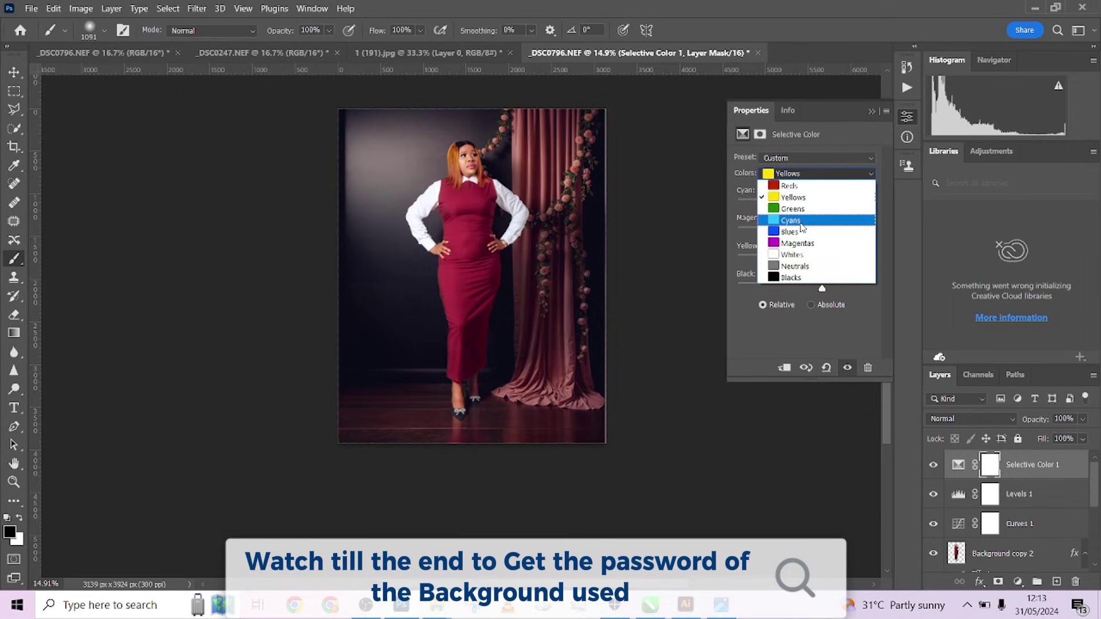
left_click(791, 186)
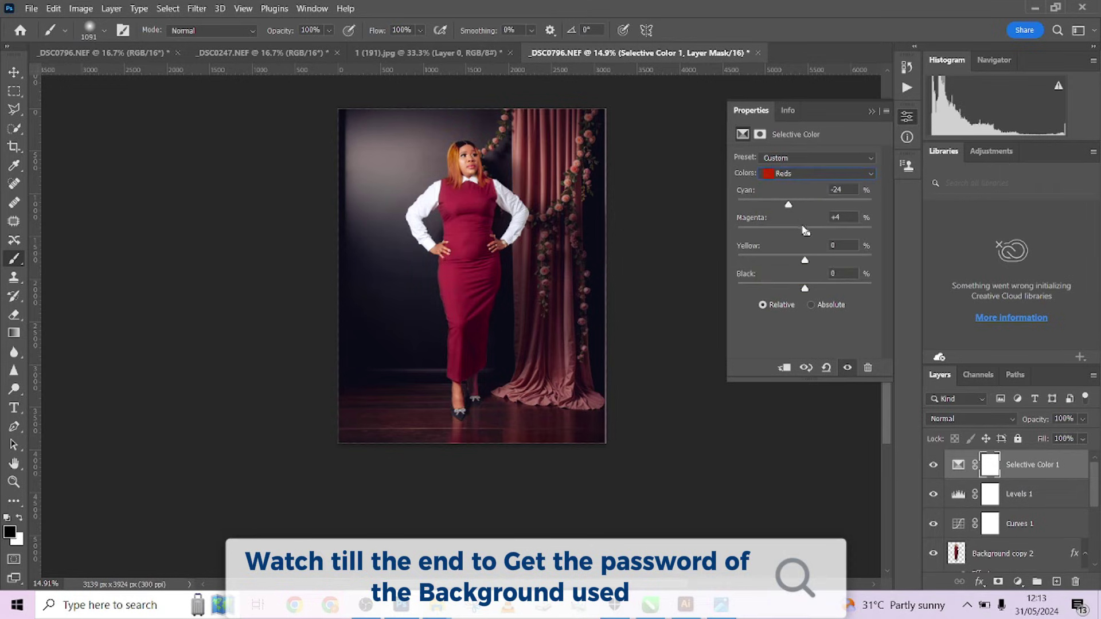
left_click_drag(806, 230, 802, 270)
Step: Add a Color Lookup adjustment layer on top of the stack
left_click(872, 111)
left_click(1012, 580)
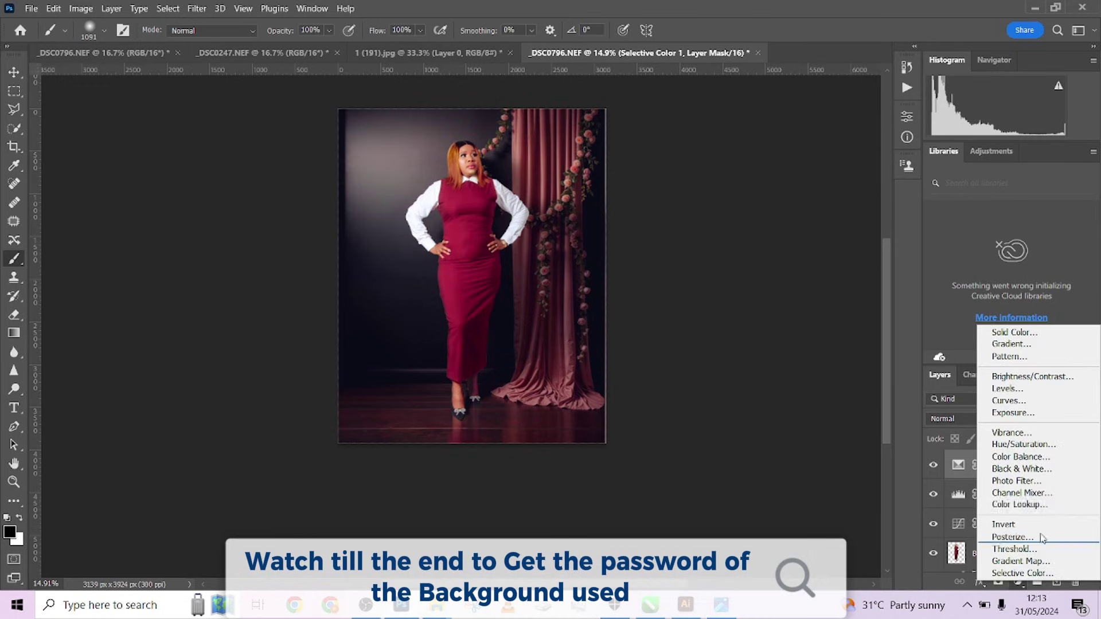
left_click(1013, 505)
Step: Preview 3DLUT presets from 2Strip.look through Crisp_Warm.look to EdgyAmber.3DL
left_click(835, 161)
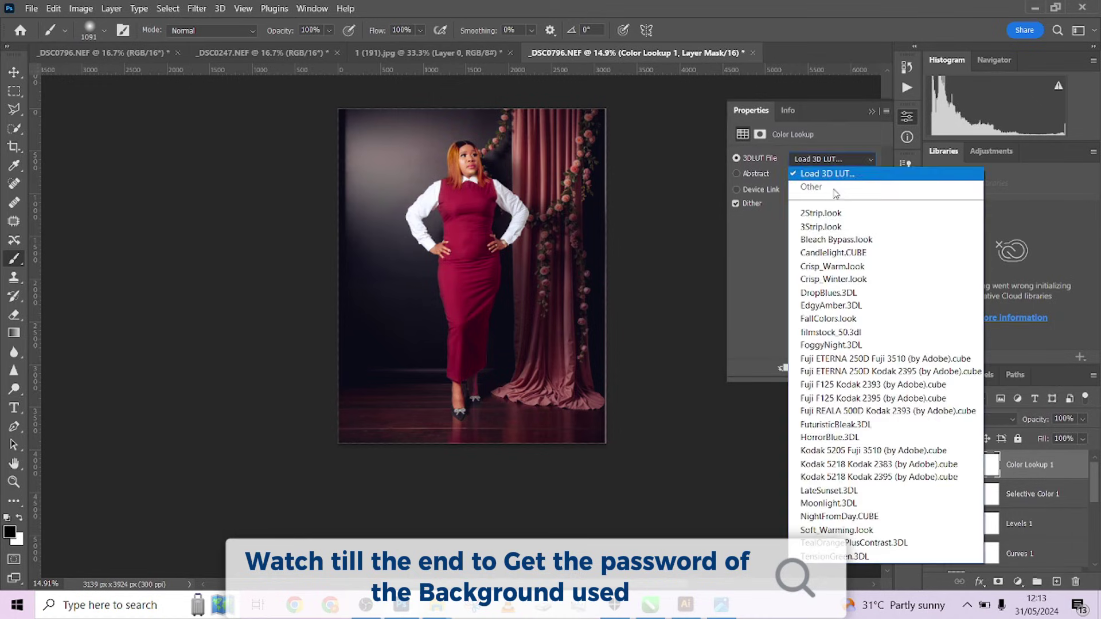
left_click(834, 214)
key("Down")
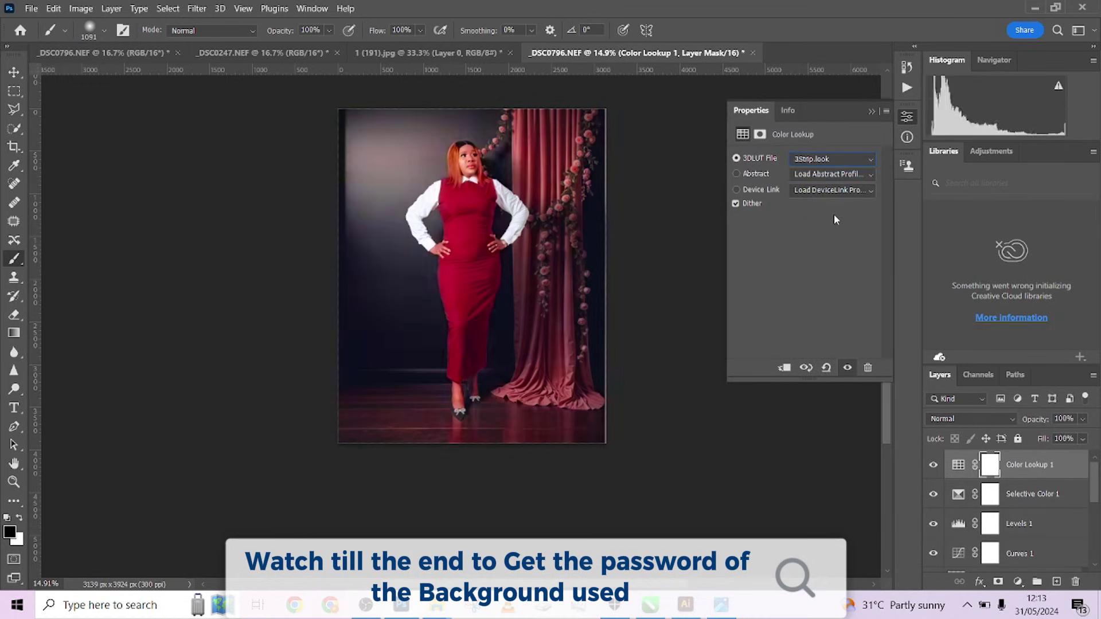
key("Down")
key("Up")
key("Down")
key("Down")
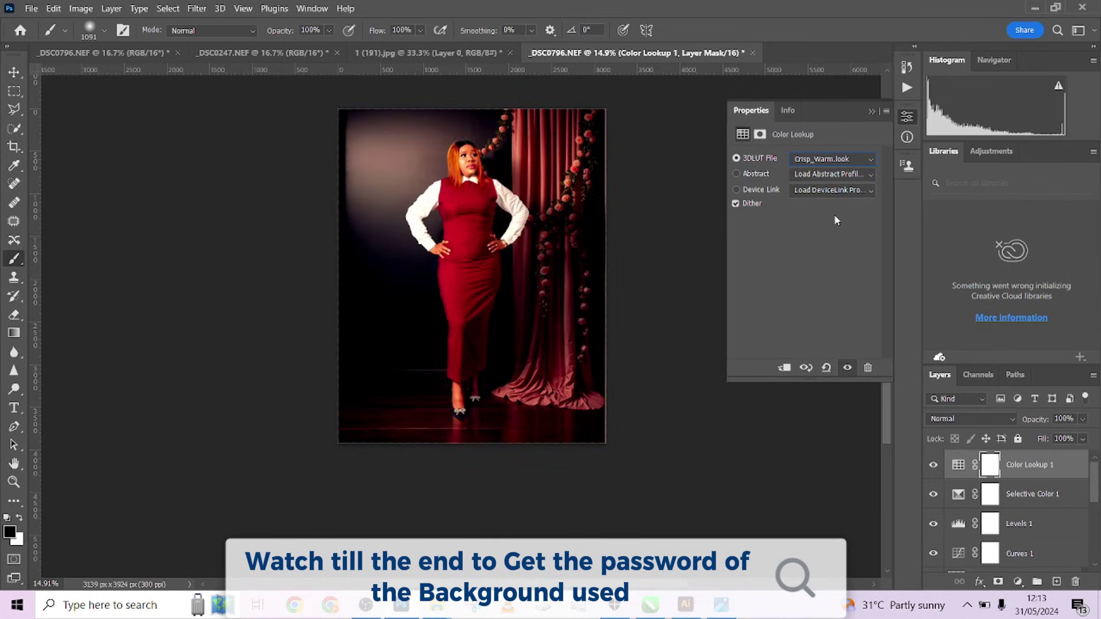
key("Down")
key("Down")
key("Down")
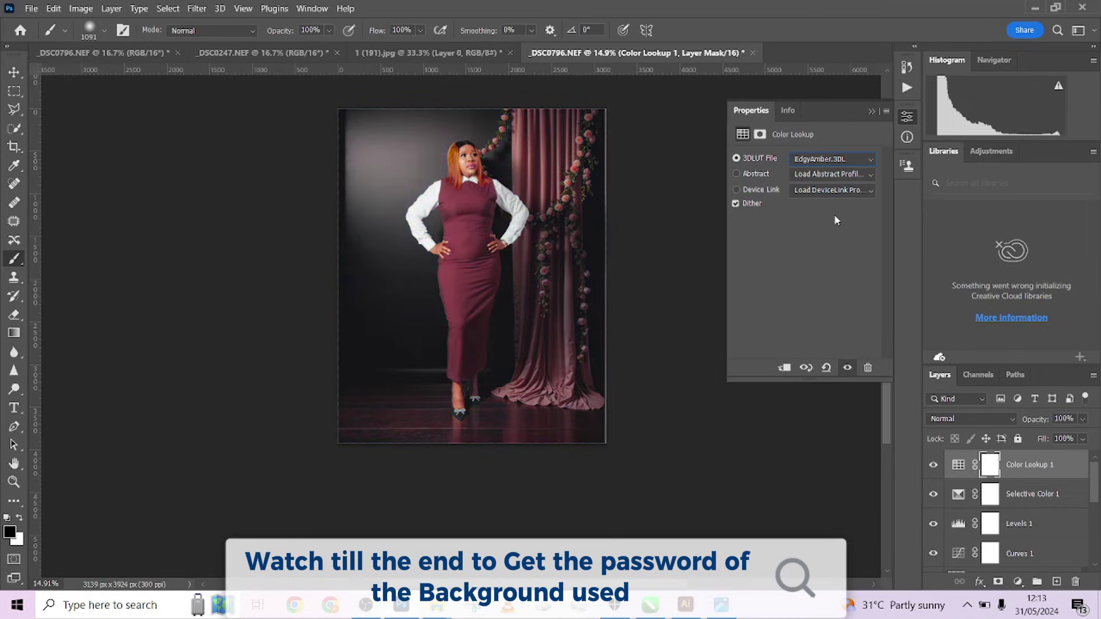
Step: Settle on FallColors.look after comparing it with FoggyNight.3DL and the next preset
key("Down")
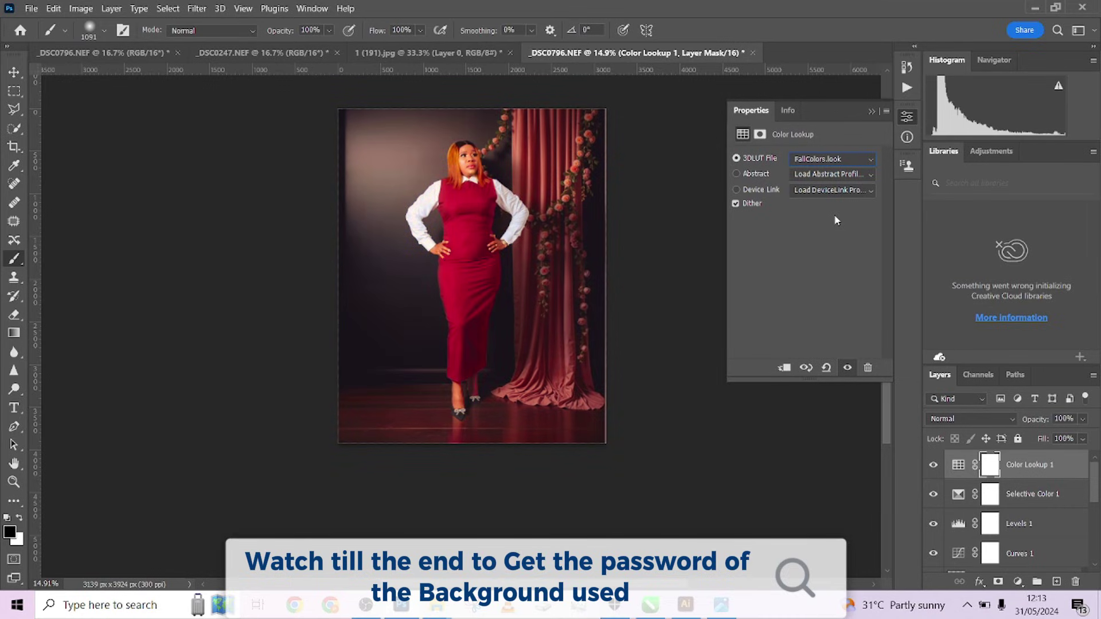
key("Down")
key("Down")
key("Down")
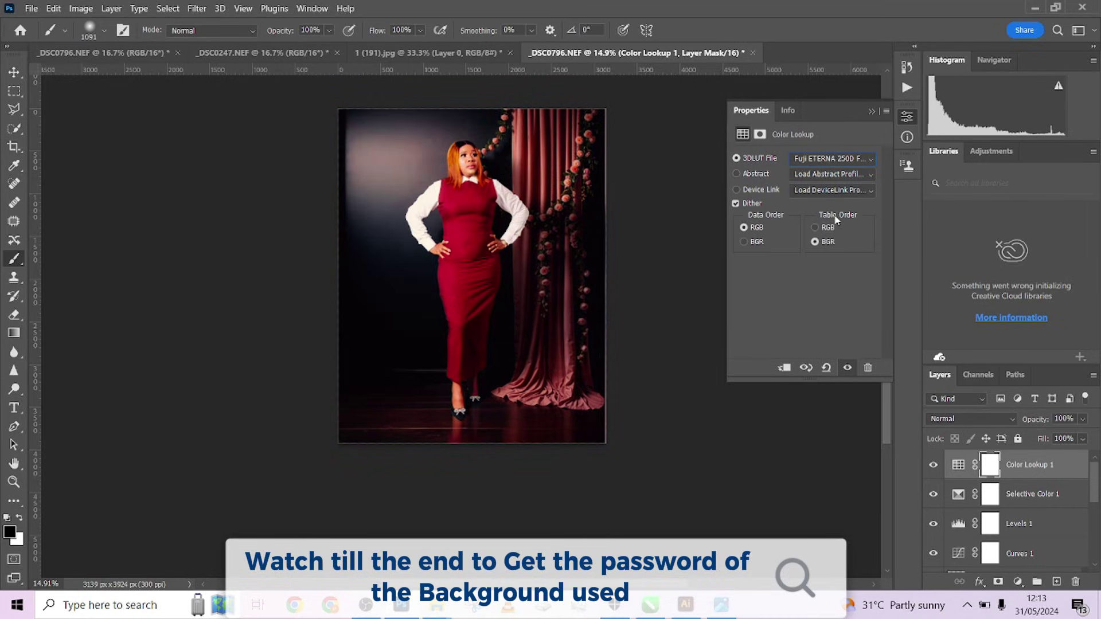
key("Down")
key("Down")
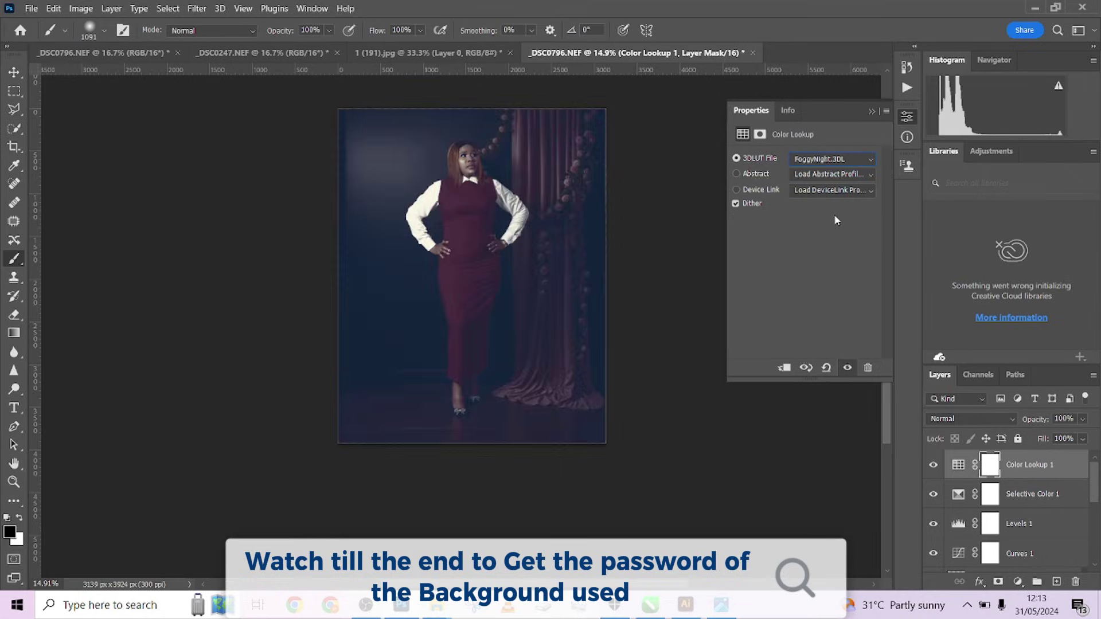
key("Up")
key("Up")
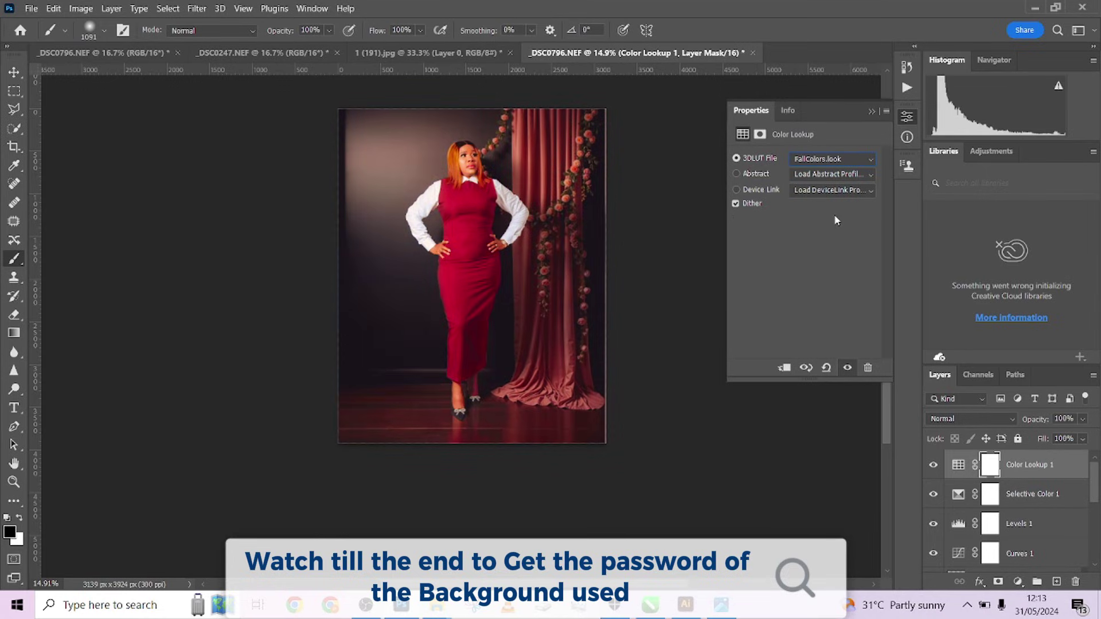
key("Down")
key("Up")
Step: Lower Color Lookup 1's Fill to 47% and group the grading adjustment layers with Ctrl+G
left_click_drag(1083, 439, 1055, 457)
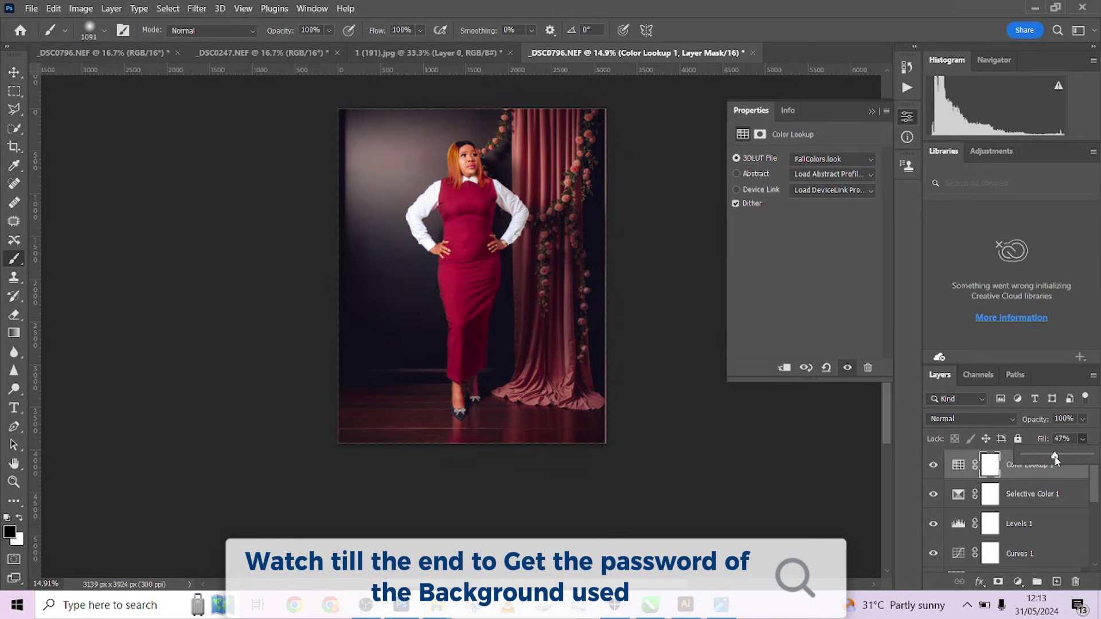
scroll(1058, 503, "down", 5)
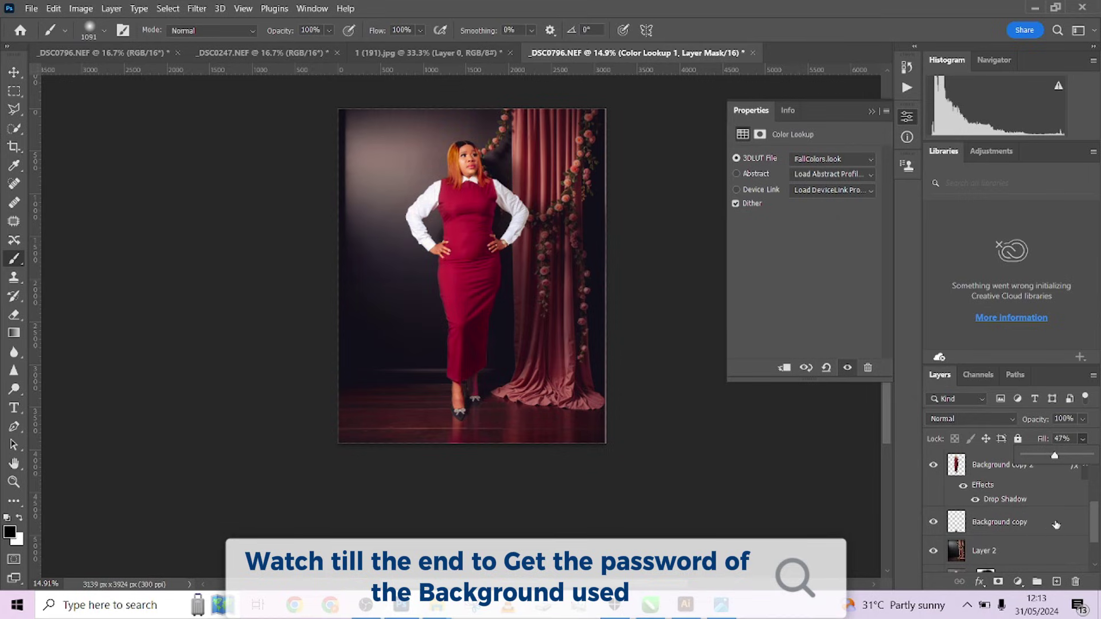
left_click_drag(1097, 526, 1094, 508)
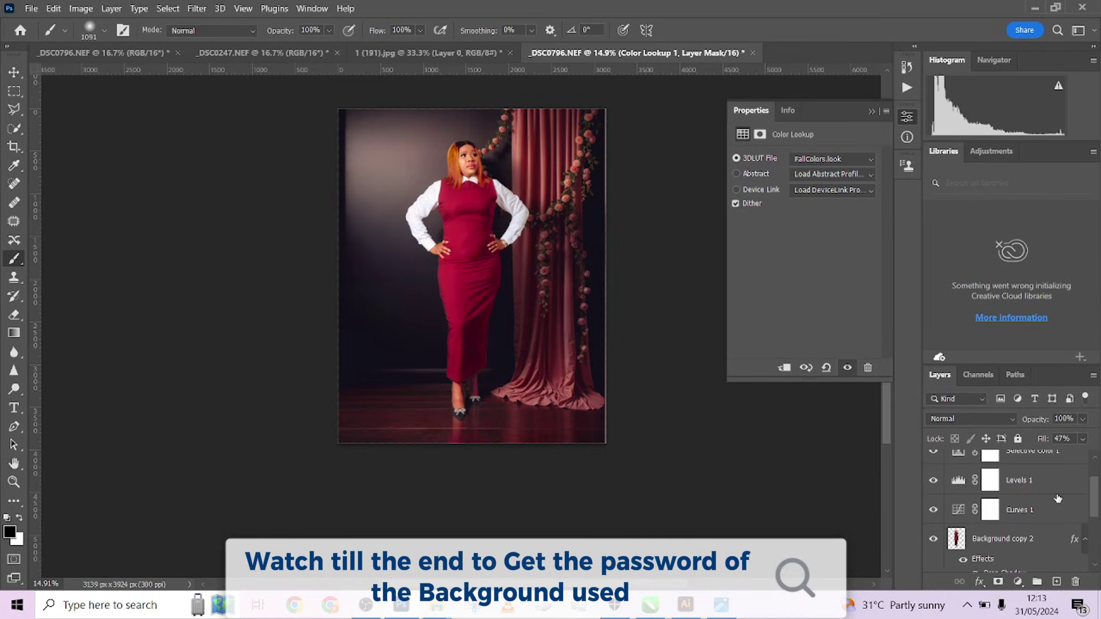
left_click(1051, 515, "shift")
key("ctrl+g")
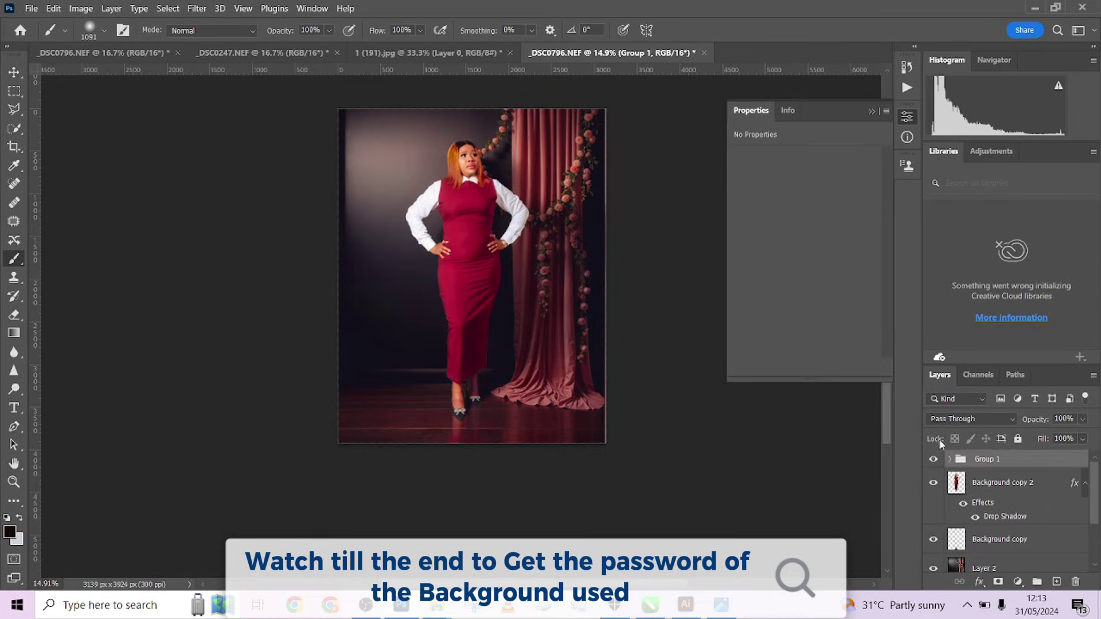
Step: Toggle Group 1's visibility on and off to compare the grade
left_click(932, 460)
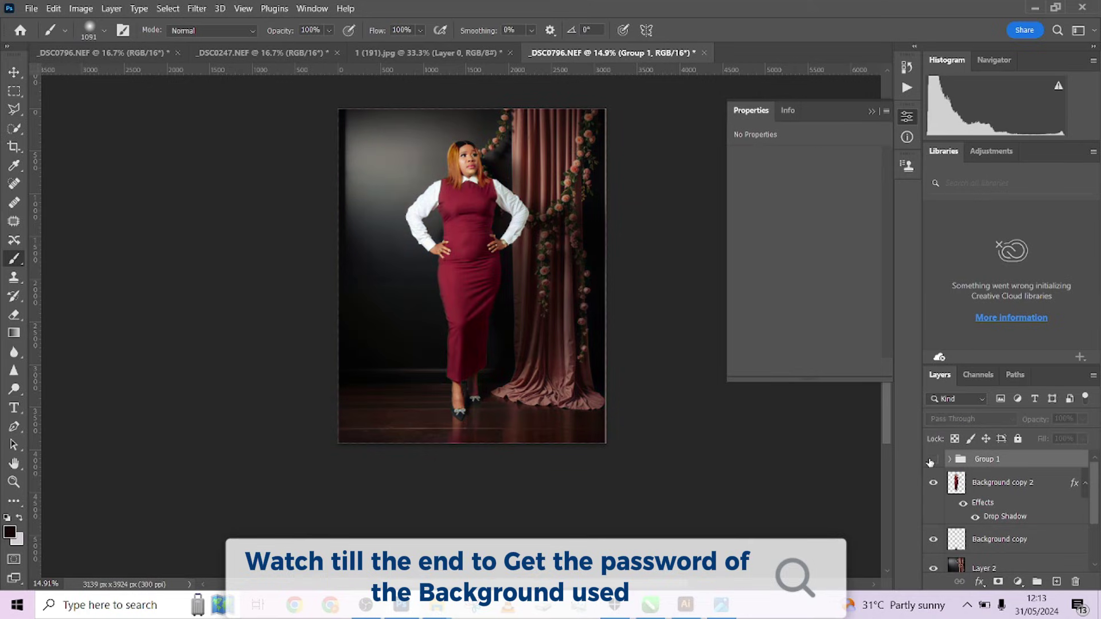
left_click(932, 460)
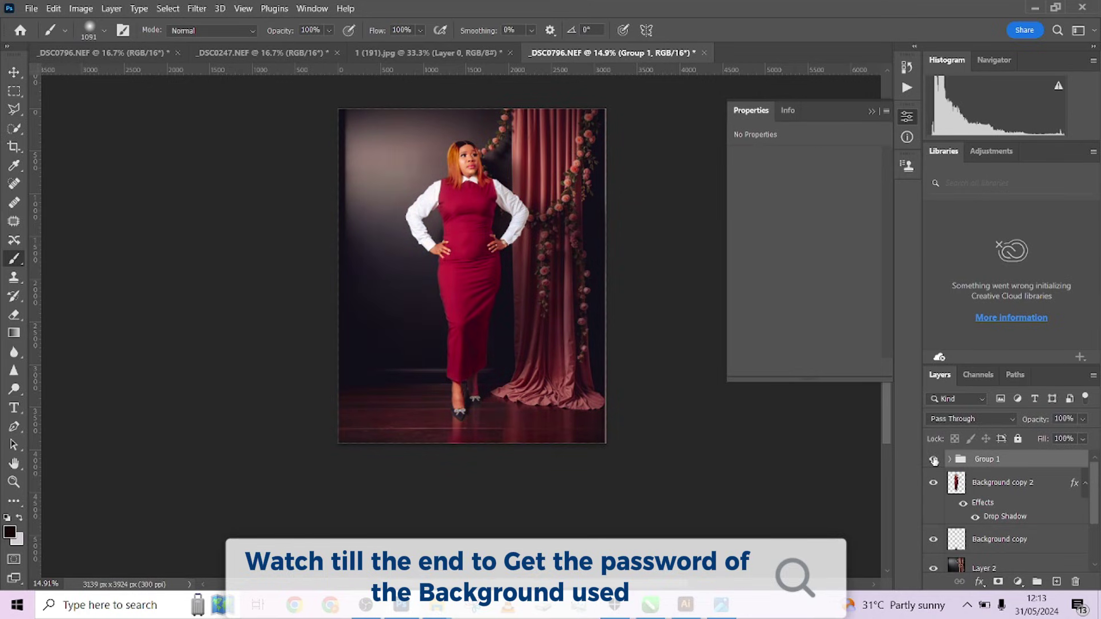
left_click(935, 461)
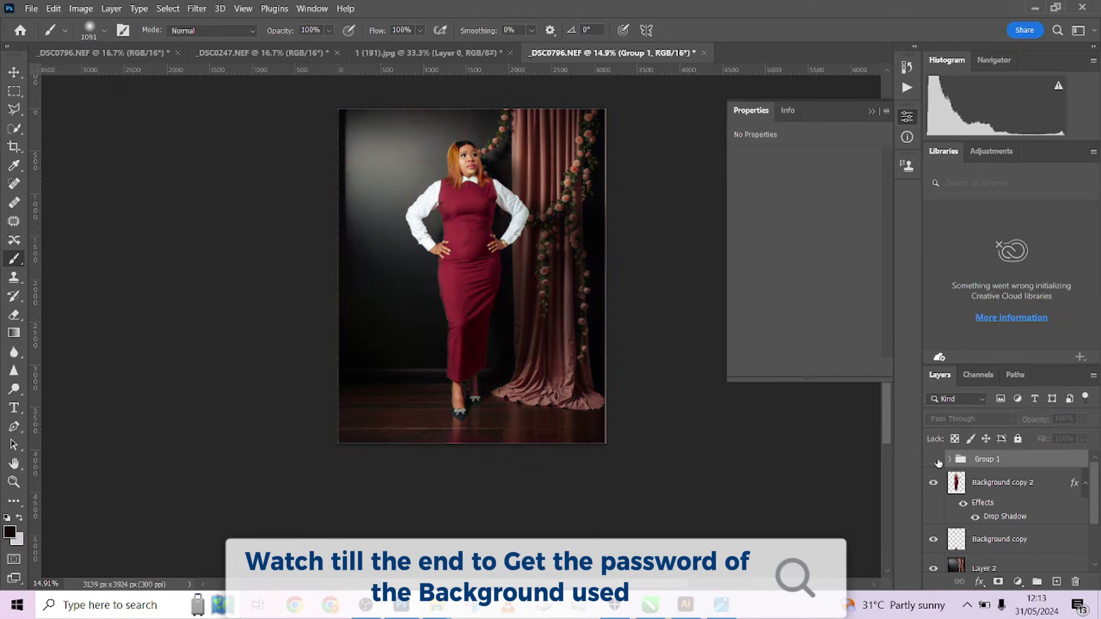
left_click(935, 461)
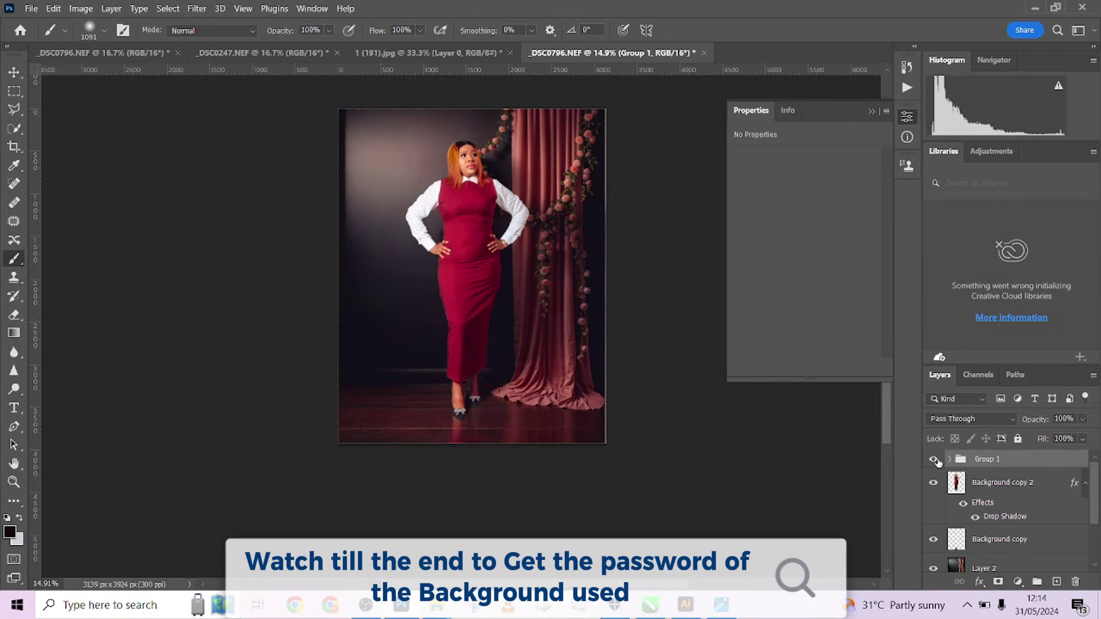
left_click(935, 461)
left_click(935, 461)
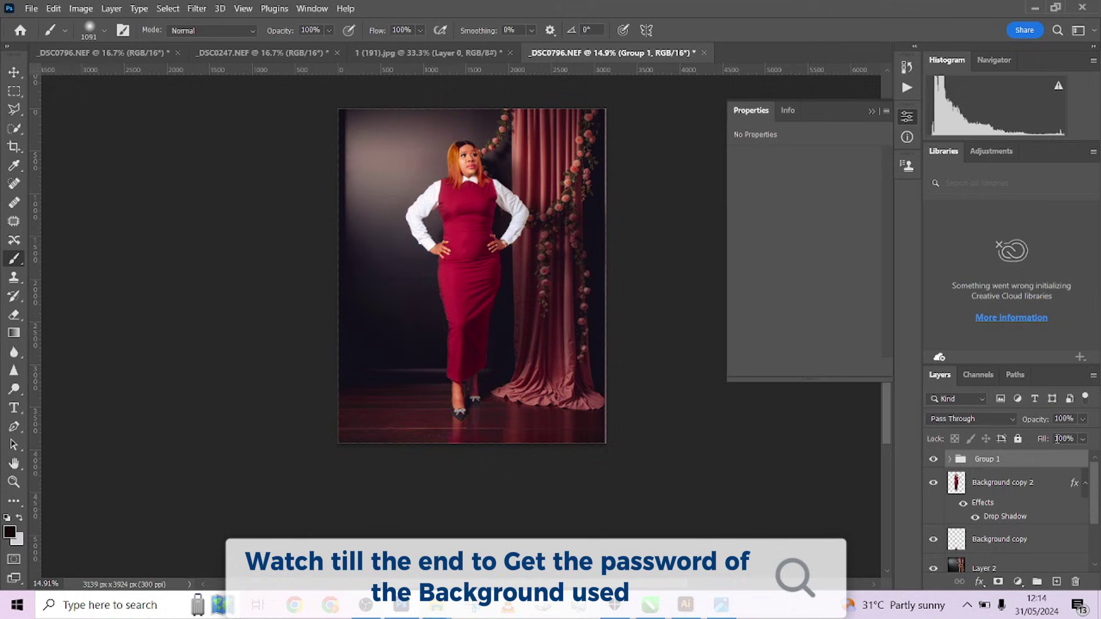
Step: Set Group 1's opacity to 72% and compare the softened grade
left_click(1083, 419)
left_click_drag(1087, 436, 1071, 436)
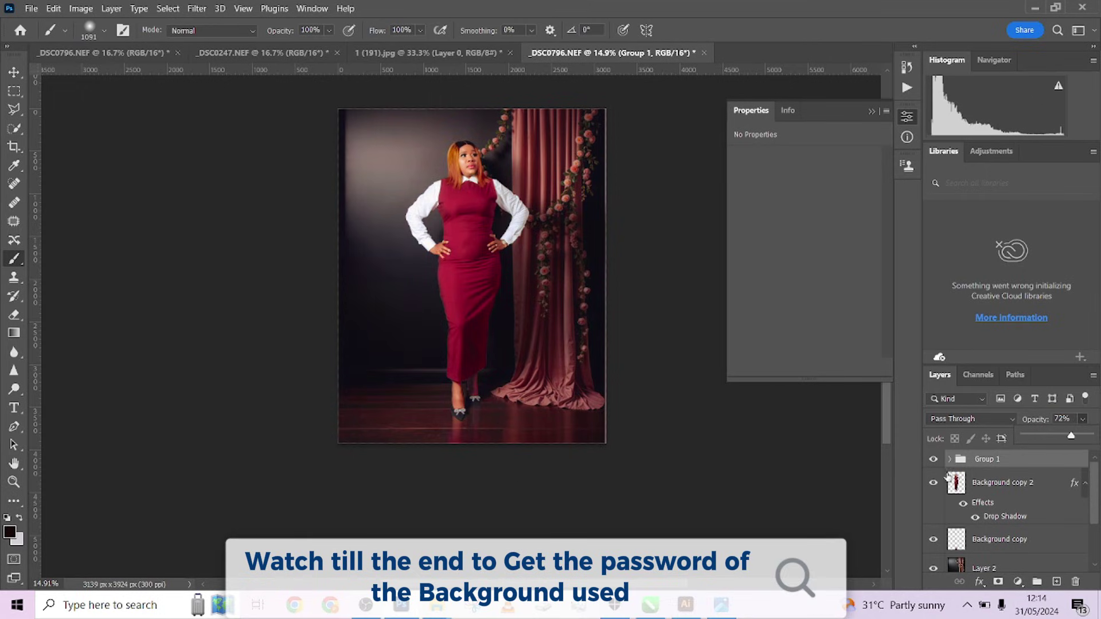
left_click(935, 461)
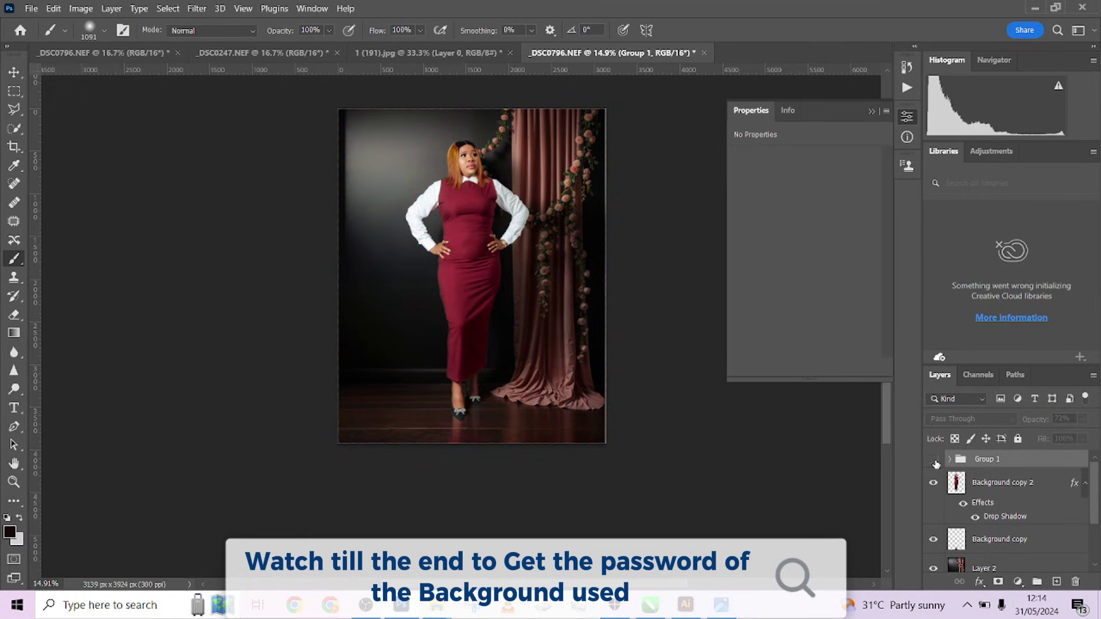
left_click(935, 461)
scroll(499, 225, "up", 2)
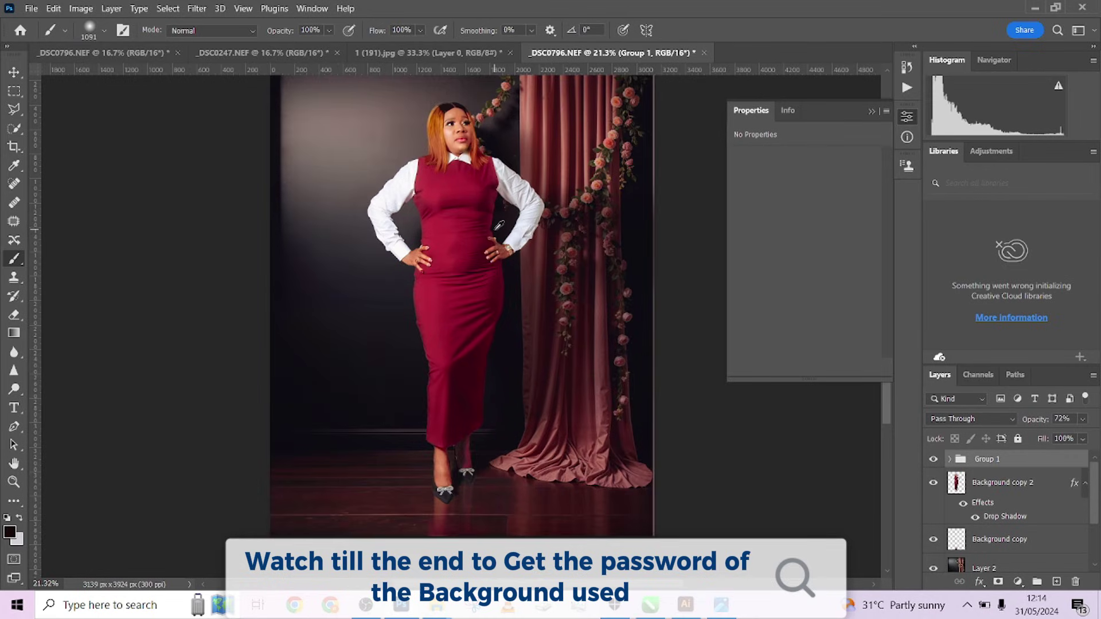
scroll(499, 224, "down", 1)
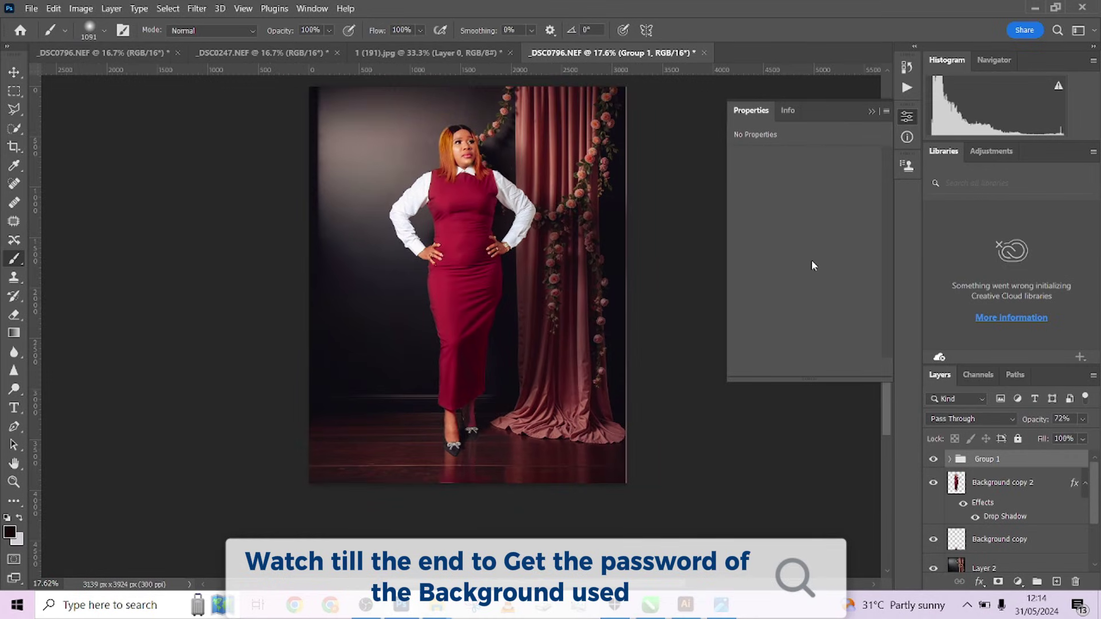
left_click(873, 111)
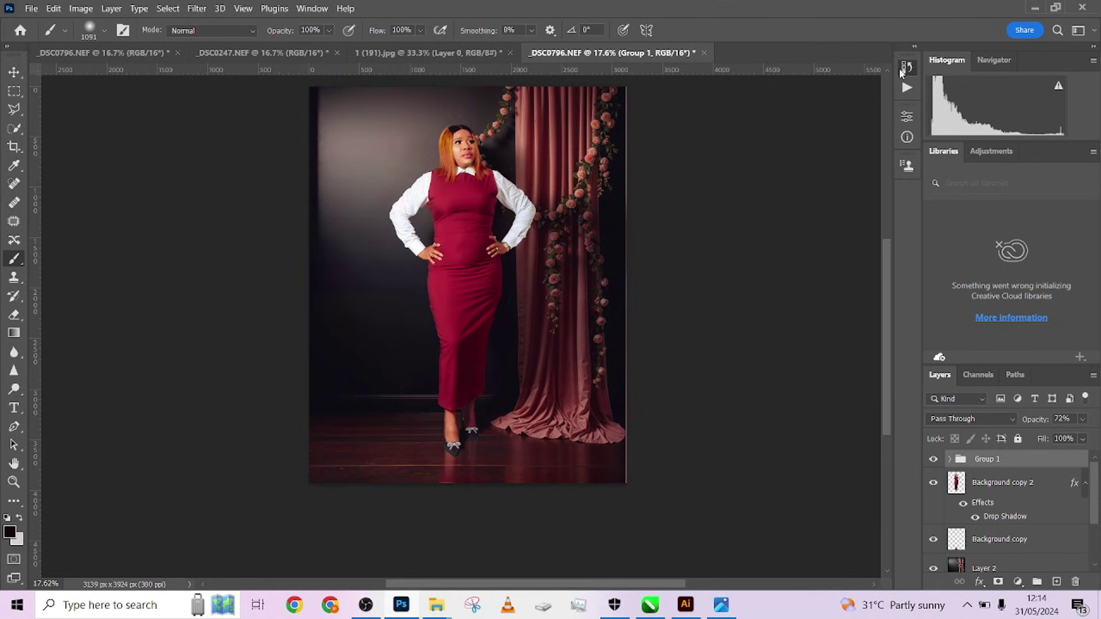
Step: Show the History panel enlarged from layer masks to grouping, briefly checking the Actions tab
left_click(903, 68)
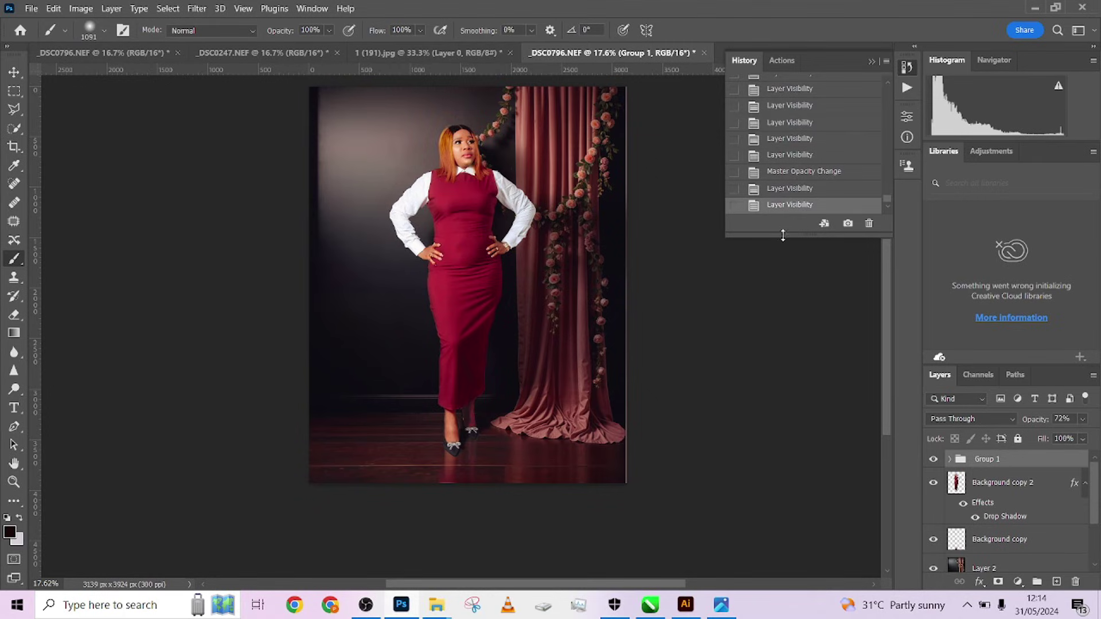
left_click_drag(783, 236, 782, 471)
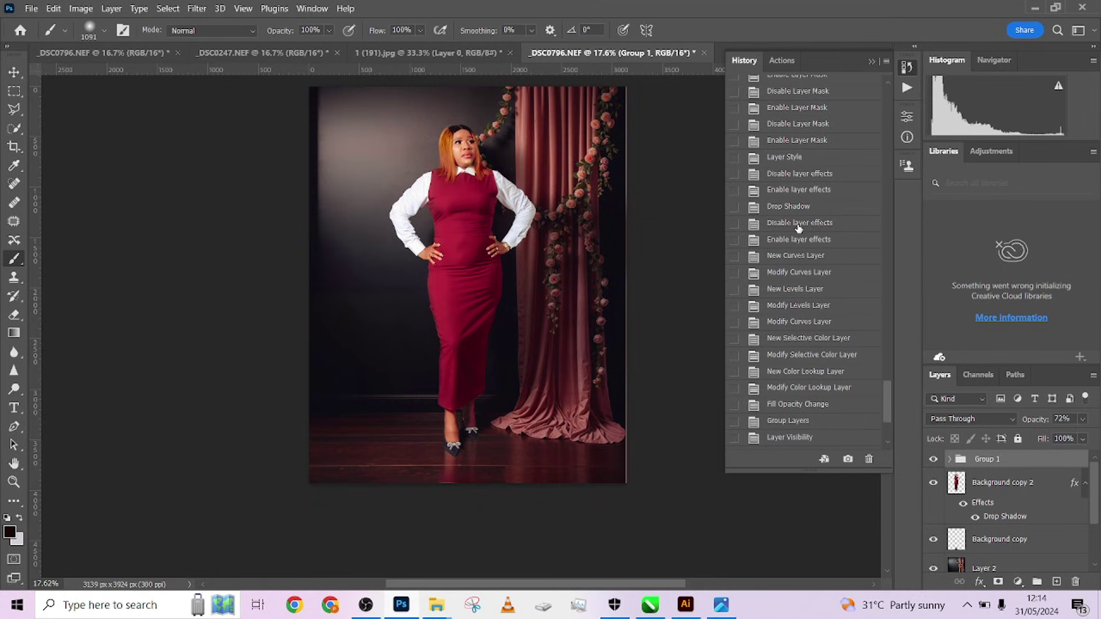
left_click(788, 61)
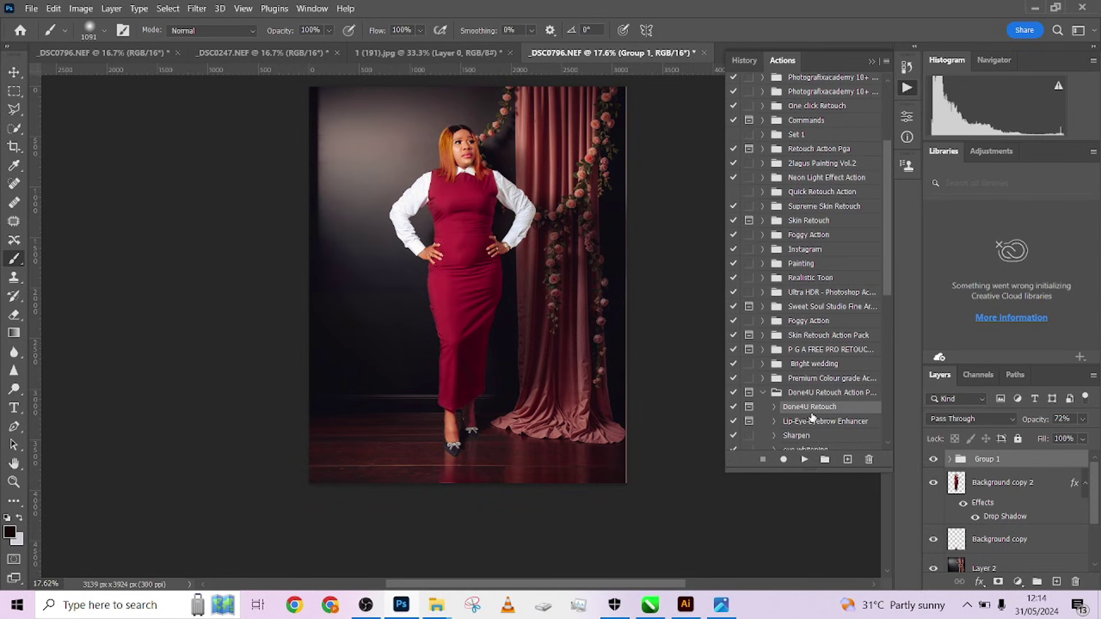
left_click(740, 63)
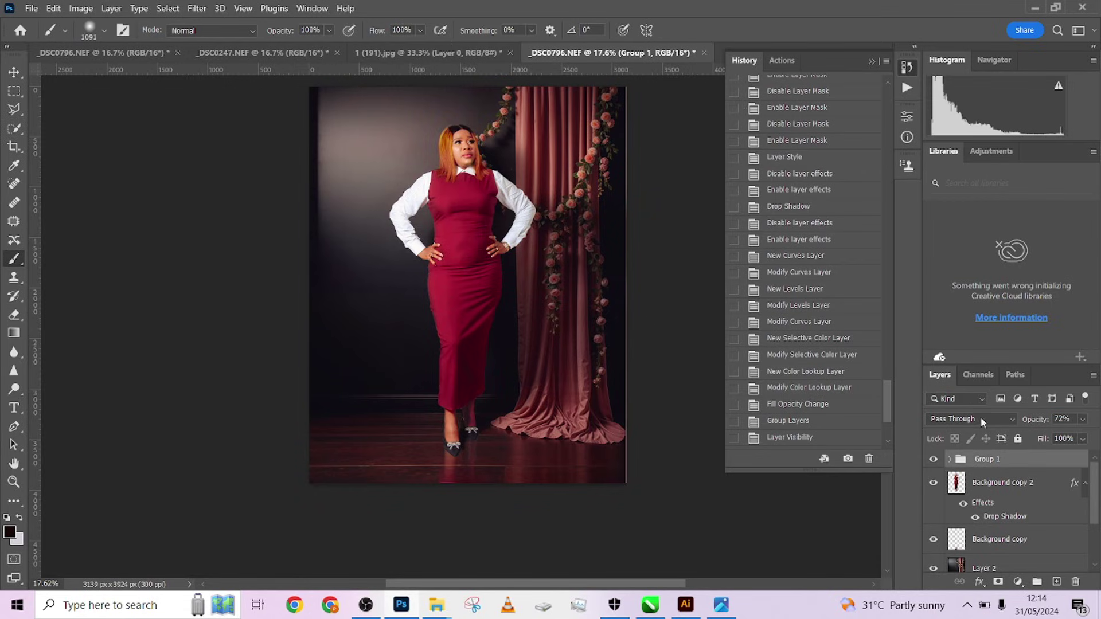
scroll(1096, 505, "down", 1)
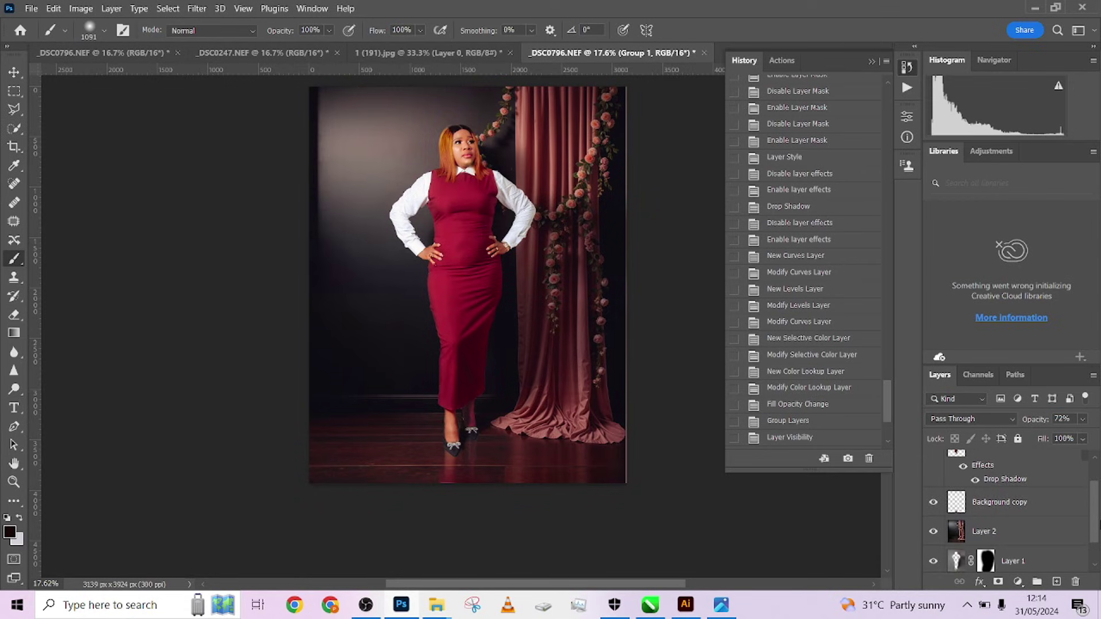
Step: Set Layer 2's blend mode to Overlay
left_click(1018, 533)
left_click(952, 420)
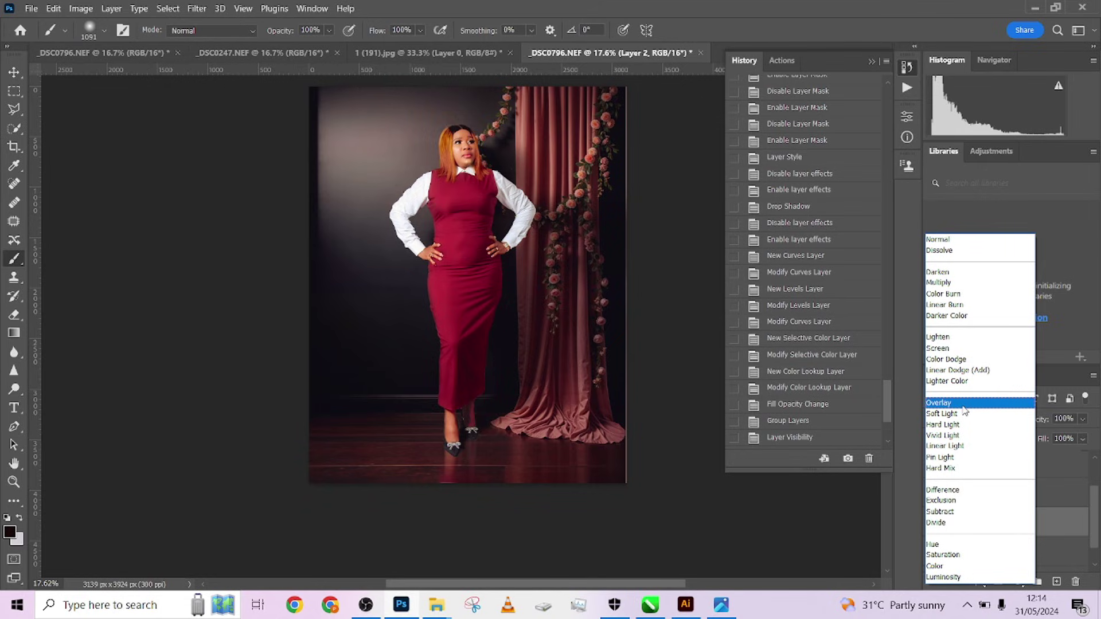
left_click(964, 404)
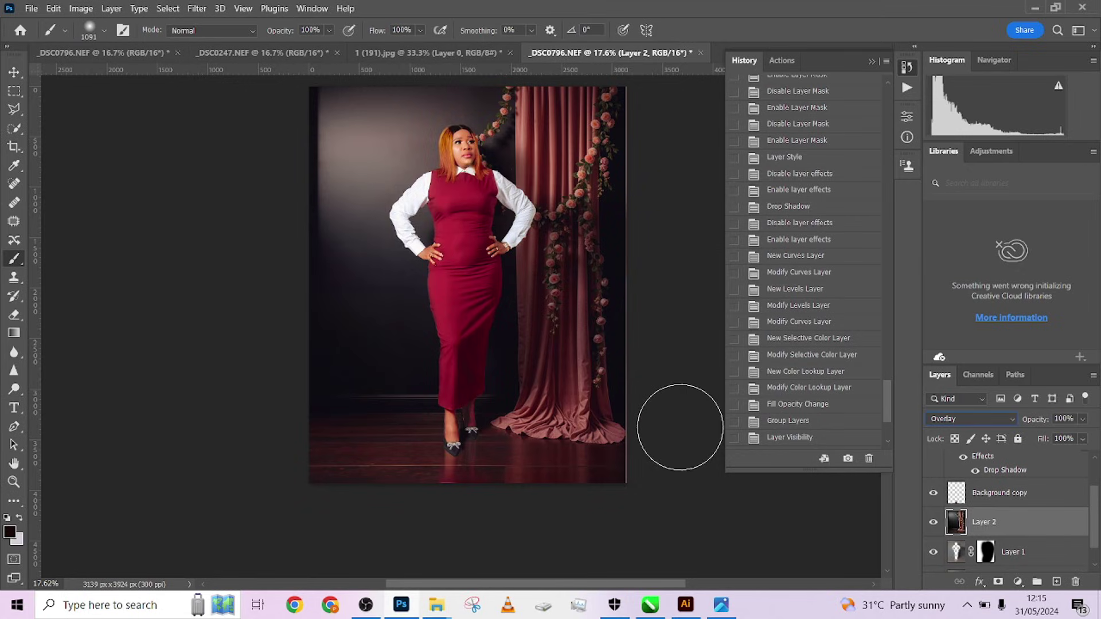
scroll(969, 516, "down", 1)
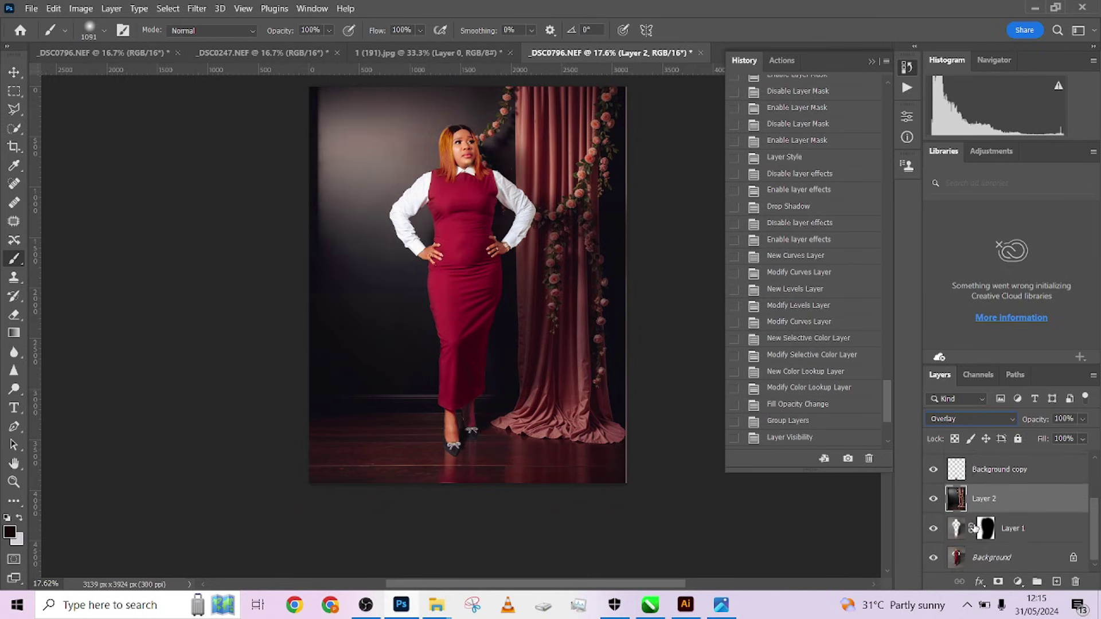
left_click(934, 559, "alt")
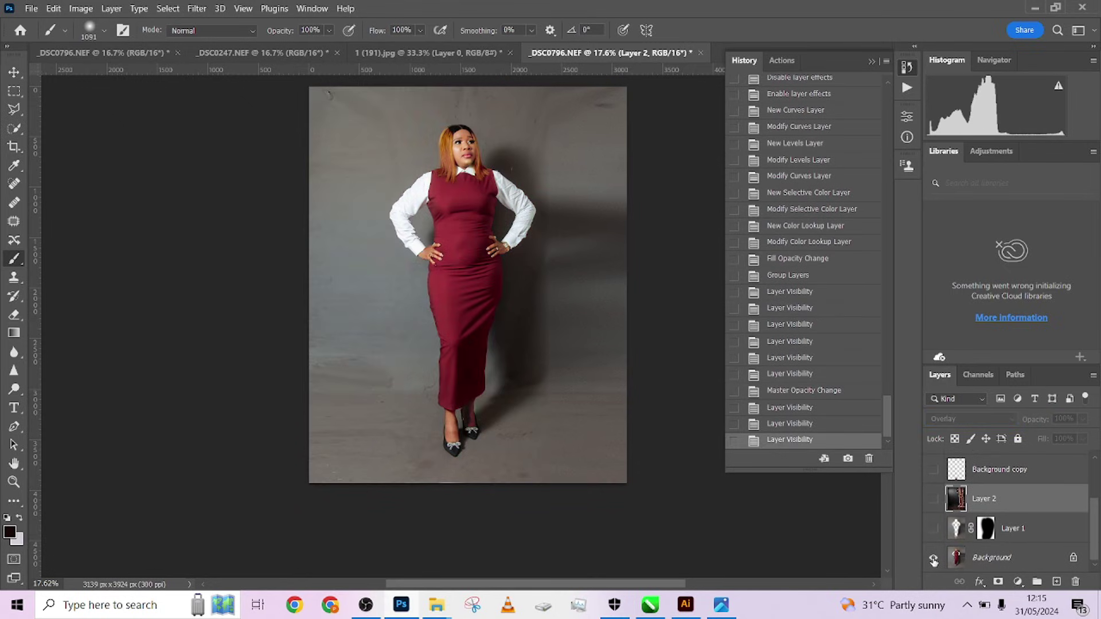
left_click(934, 559, "alt")
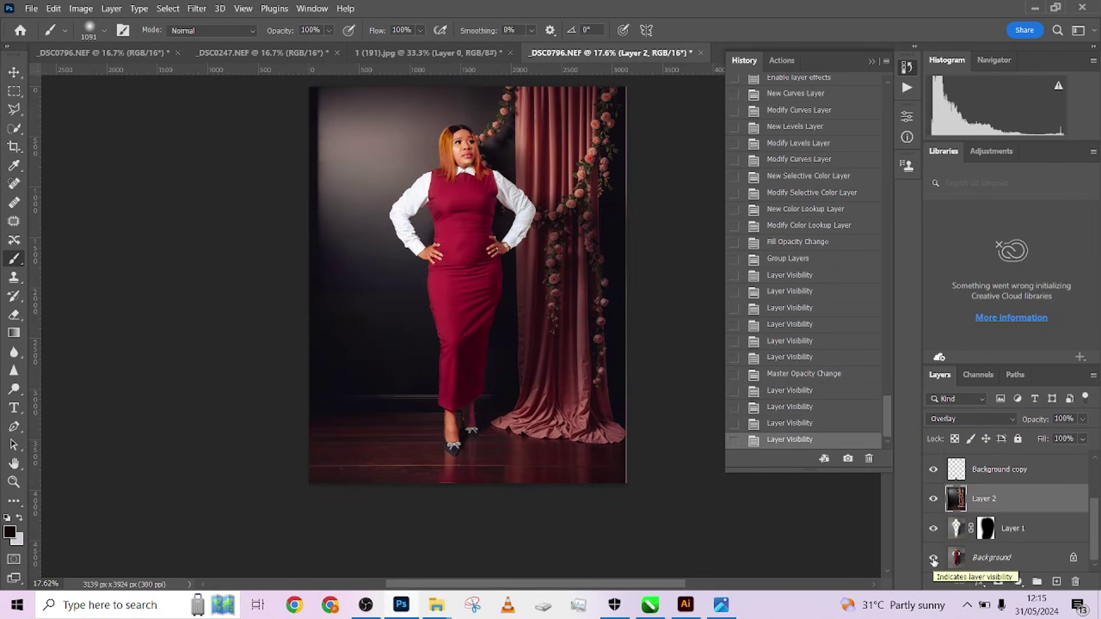
left_click(934, 559, "alt")
left_click(934, 559, "alt")
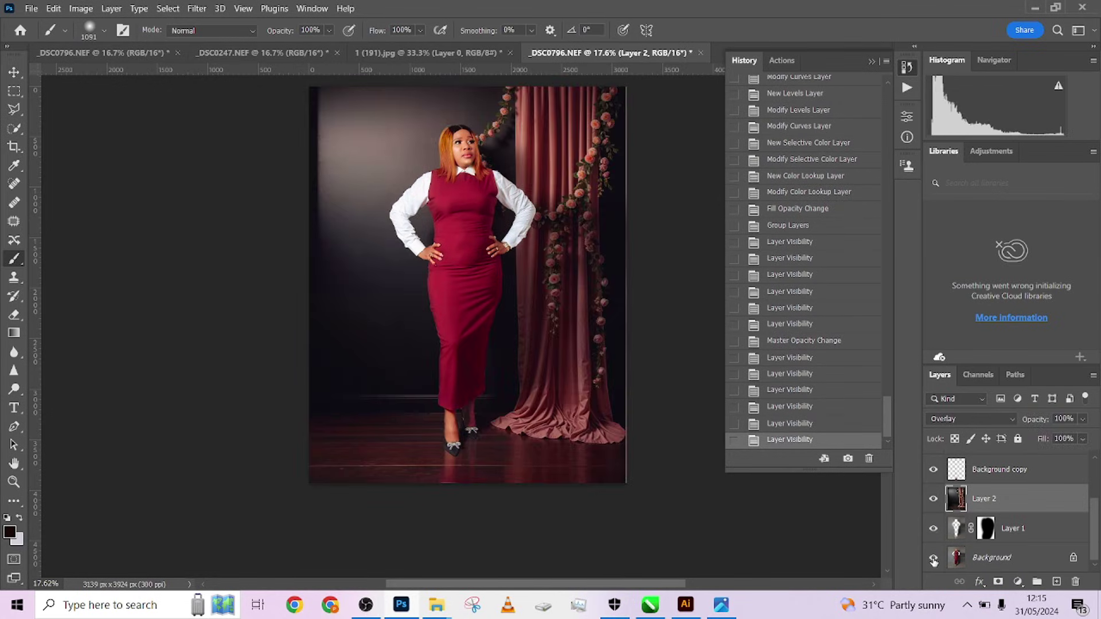
left_click(934, 559, "alt")
left_click(933, 559, "alt")
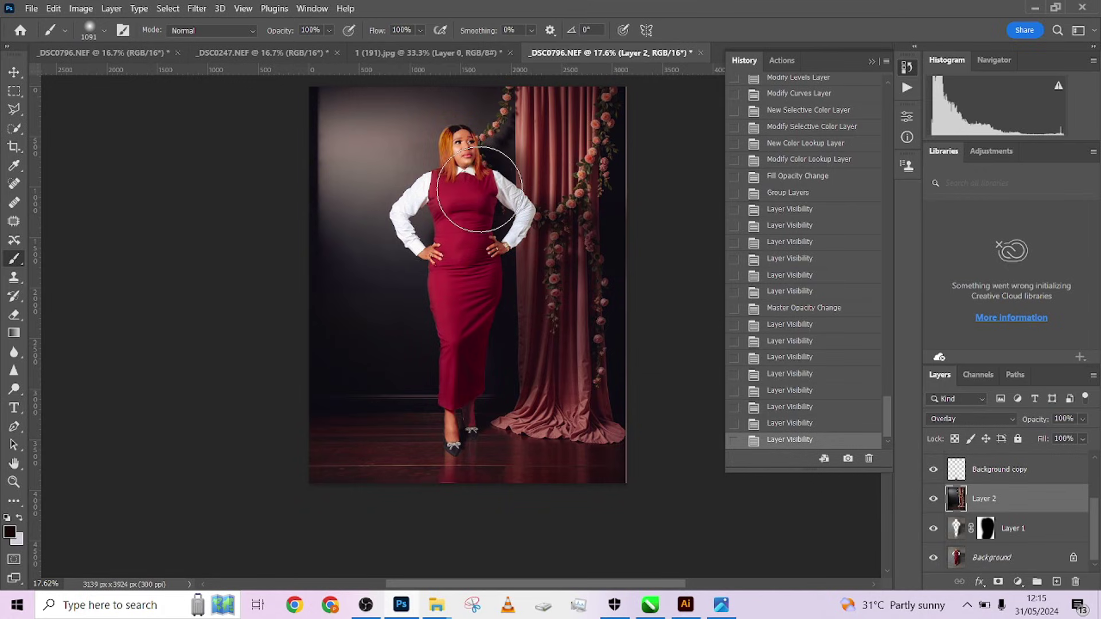
left_click(934, 559, "alt")
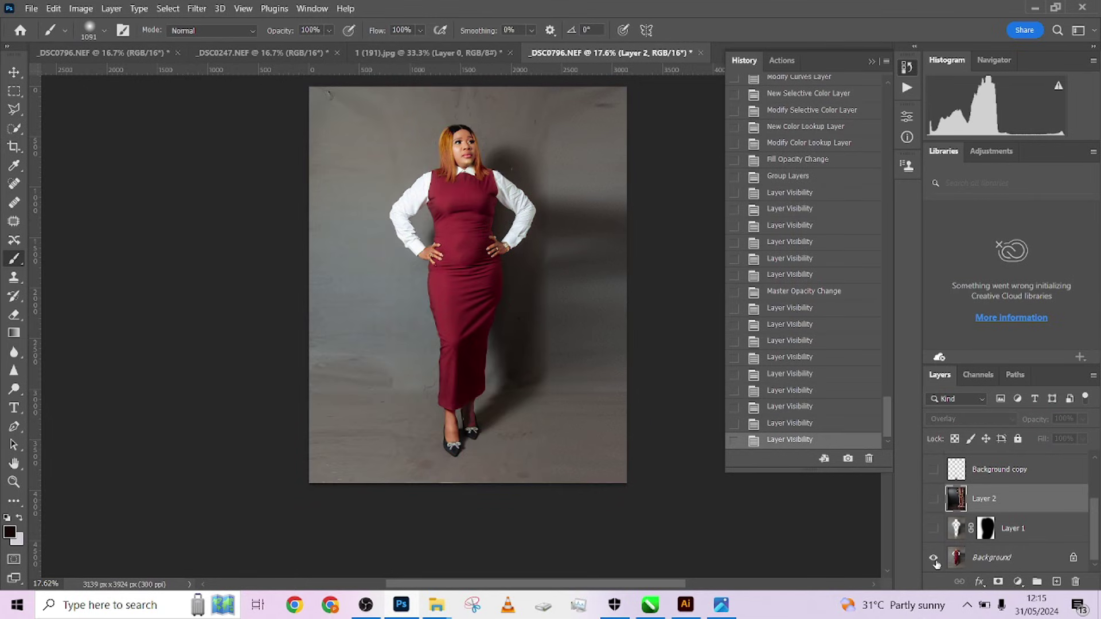
left_click(933, 558, "alt")
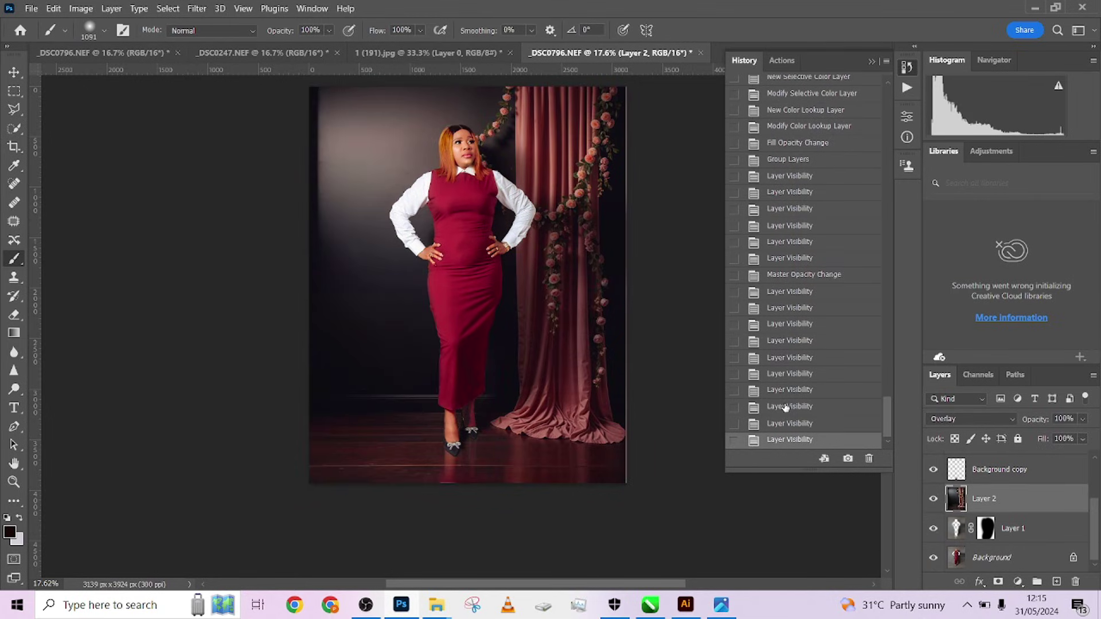